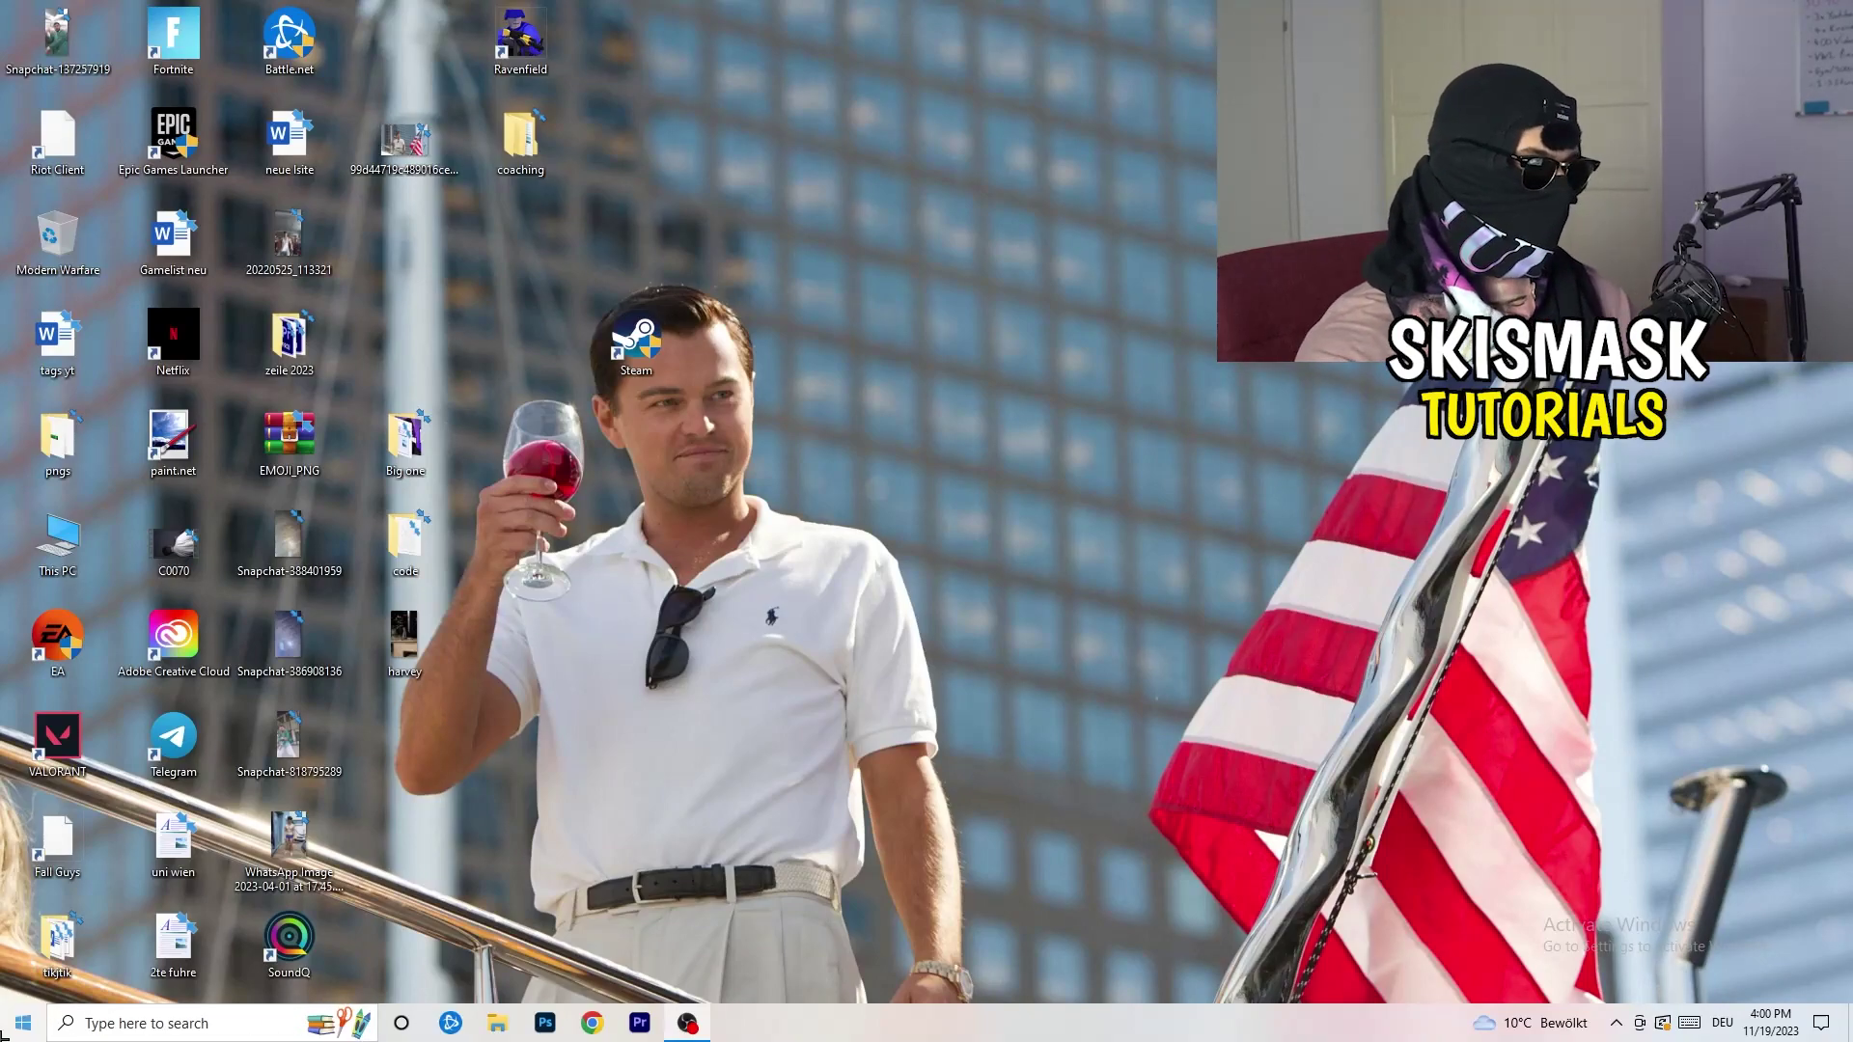
Go to Settings > Gaming and confirm Xbox Game Bar is switched off
key("super")
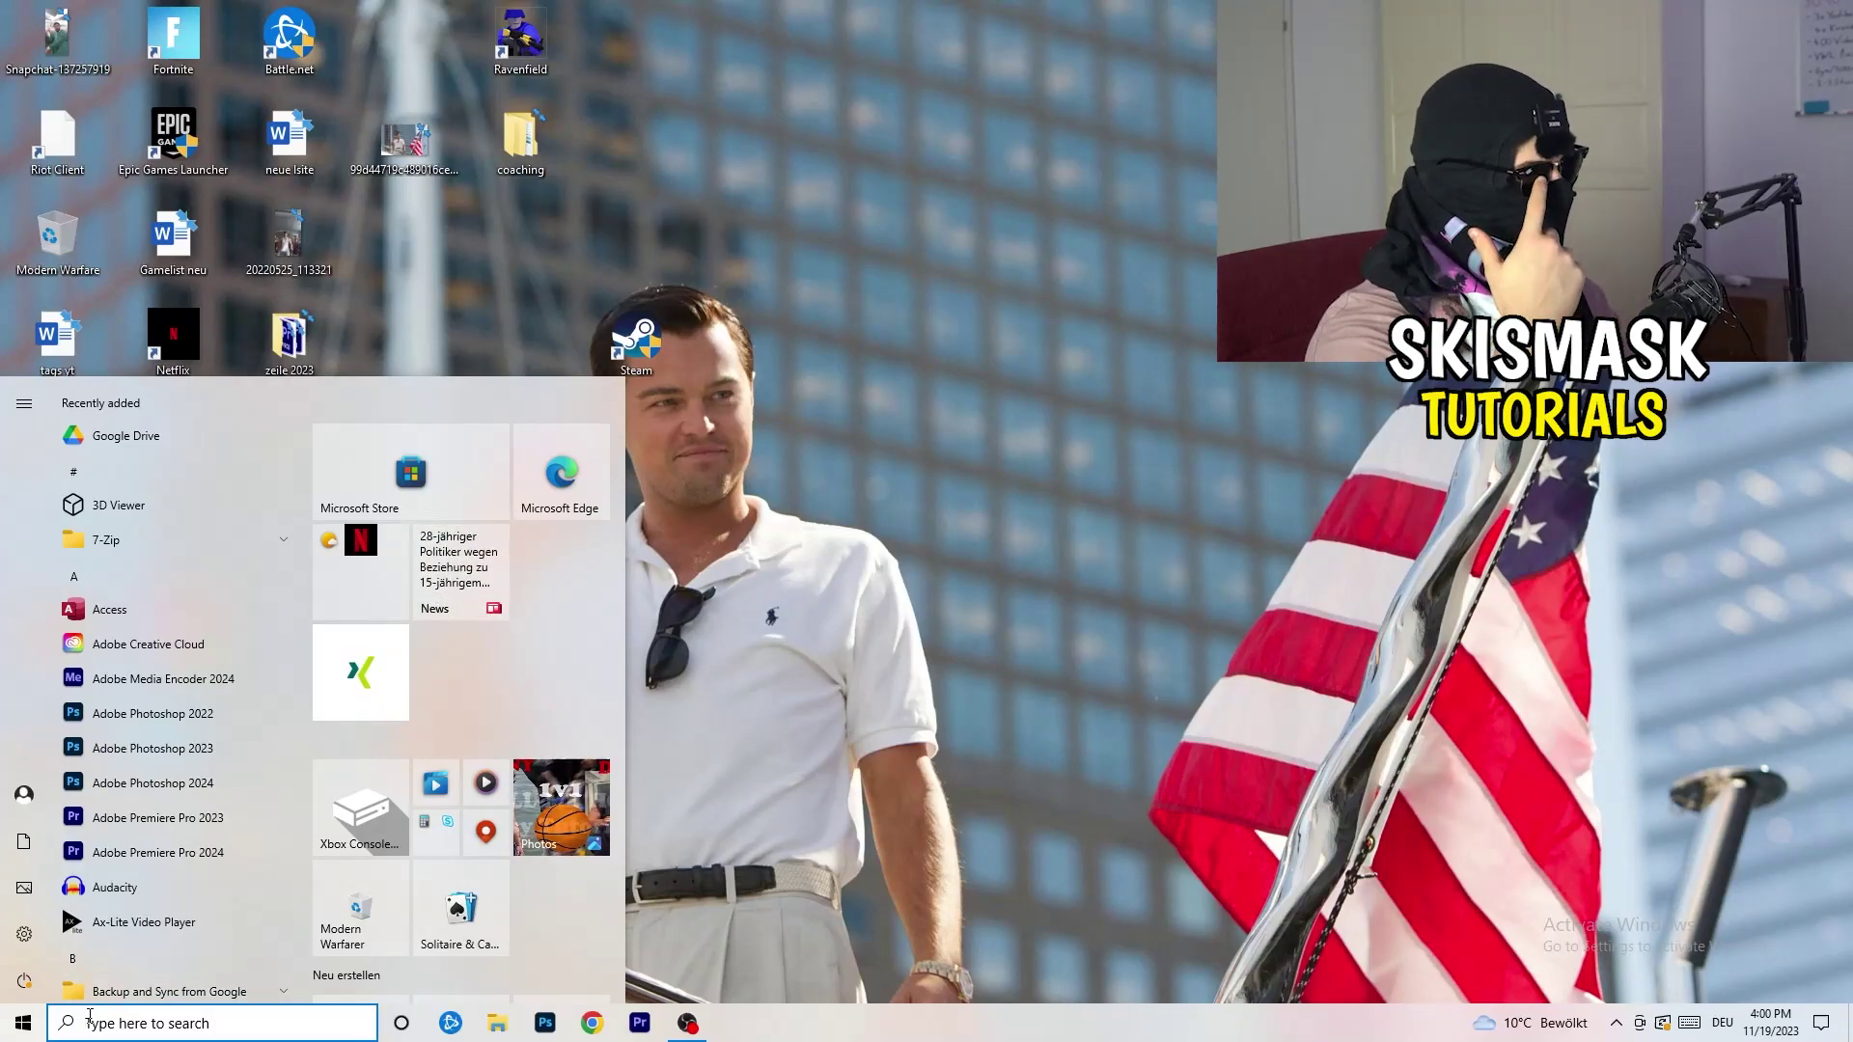
left_click(24, 934)
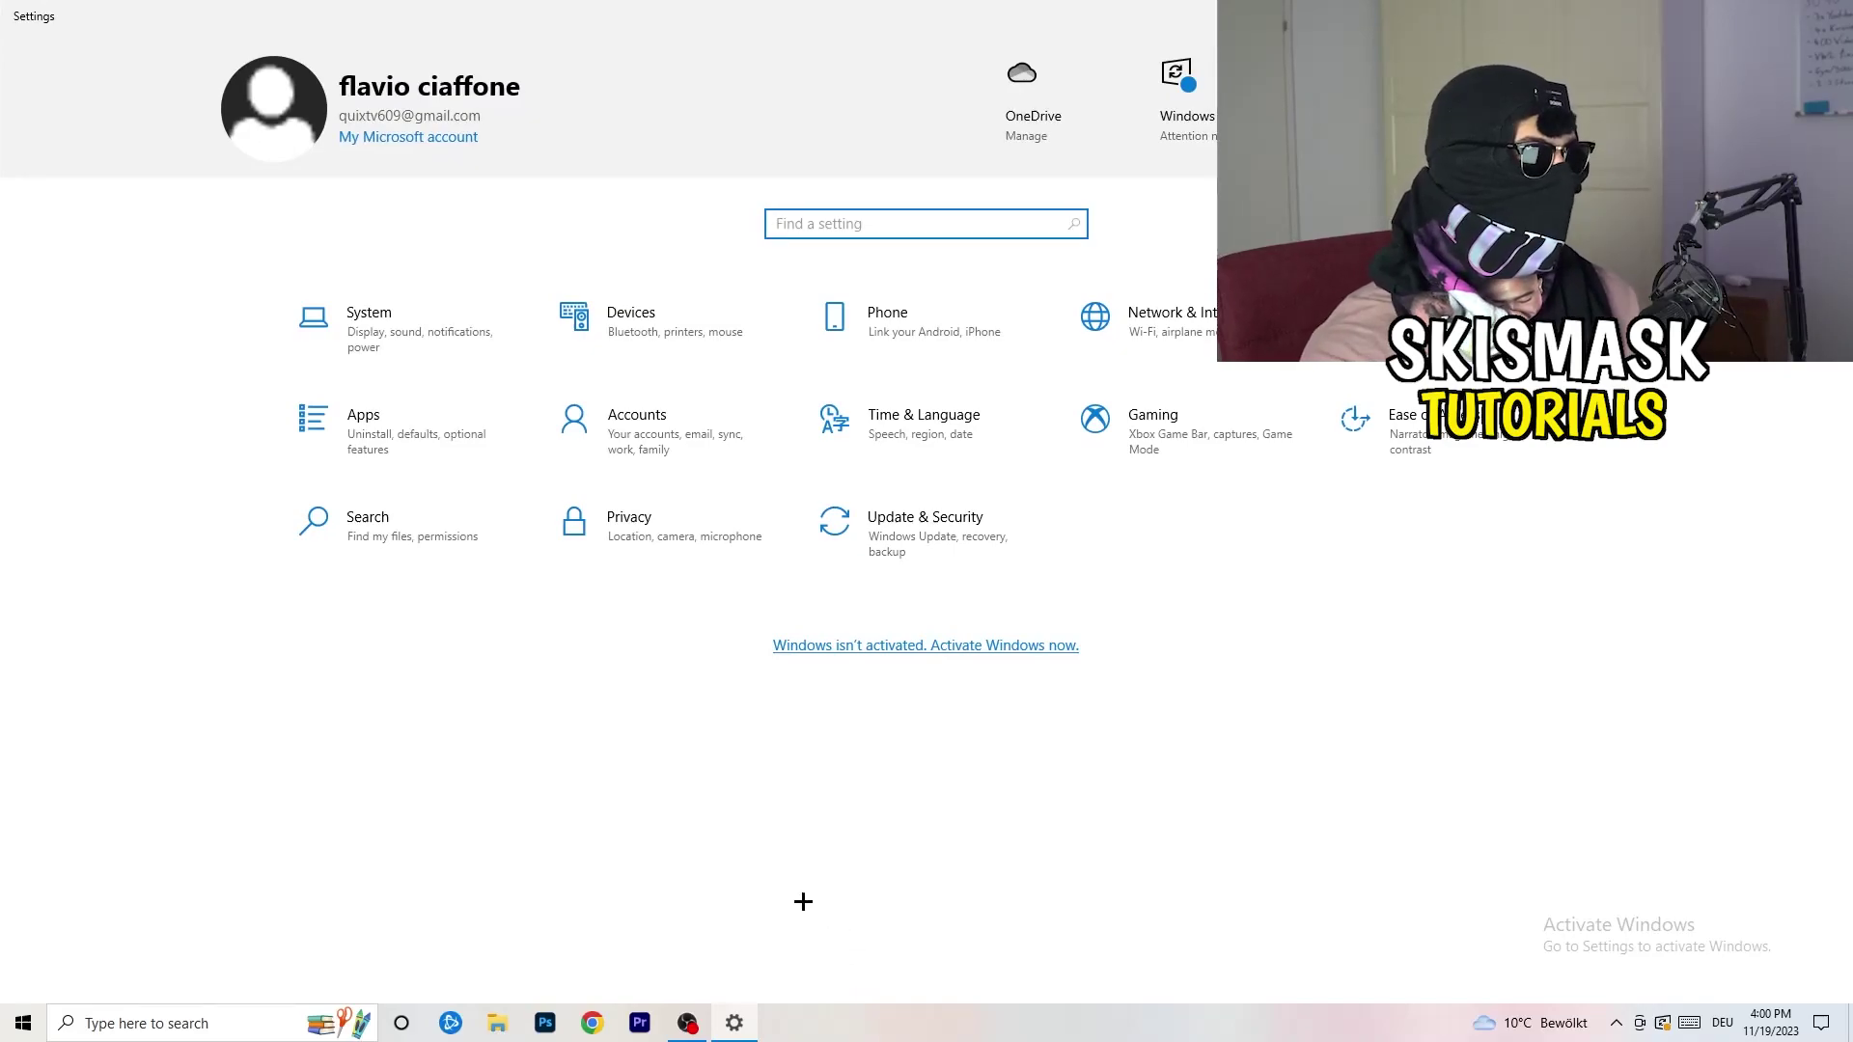
left_click(1201, 472)
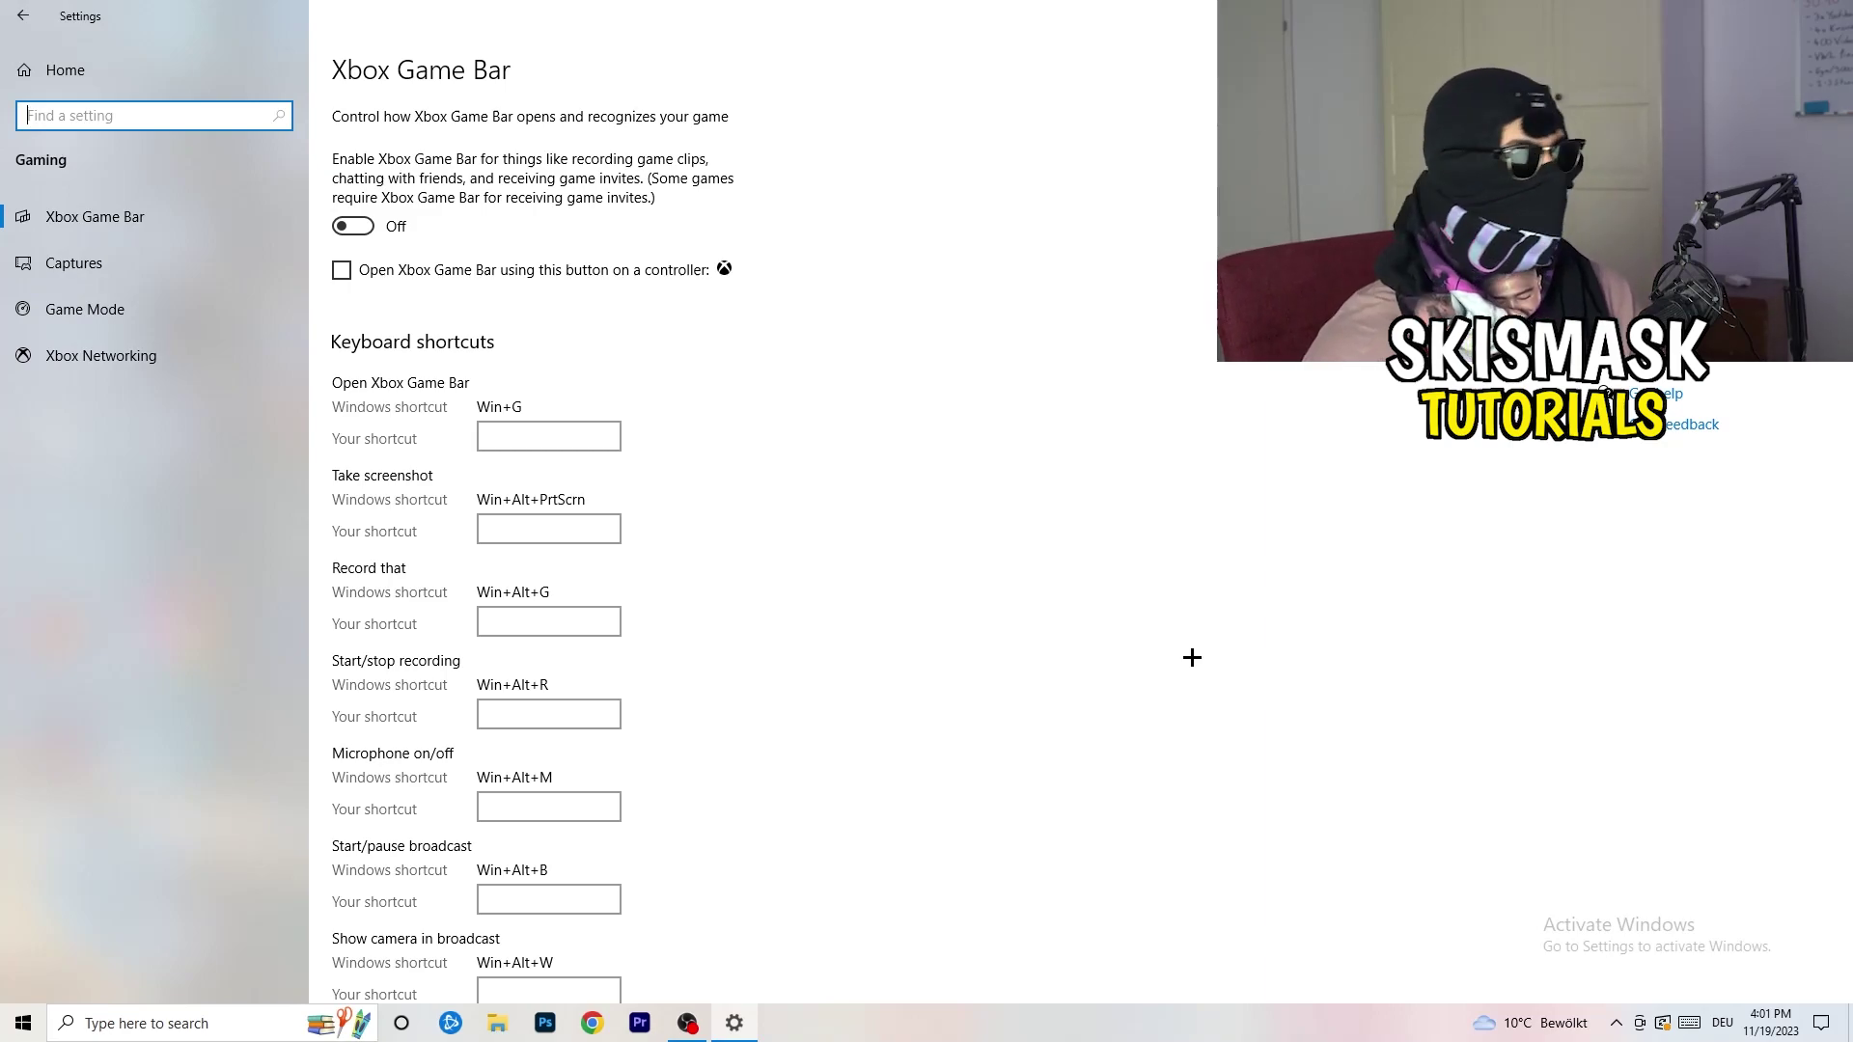
Review Captures: background and audio recording off, maximum recording length kept at 2 hours
left_click(153, 268)
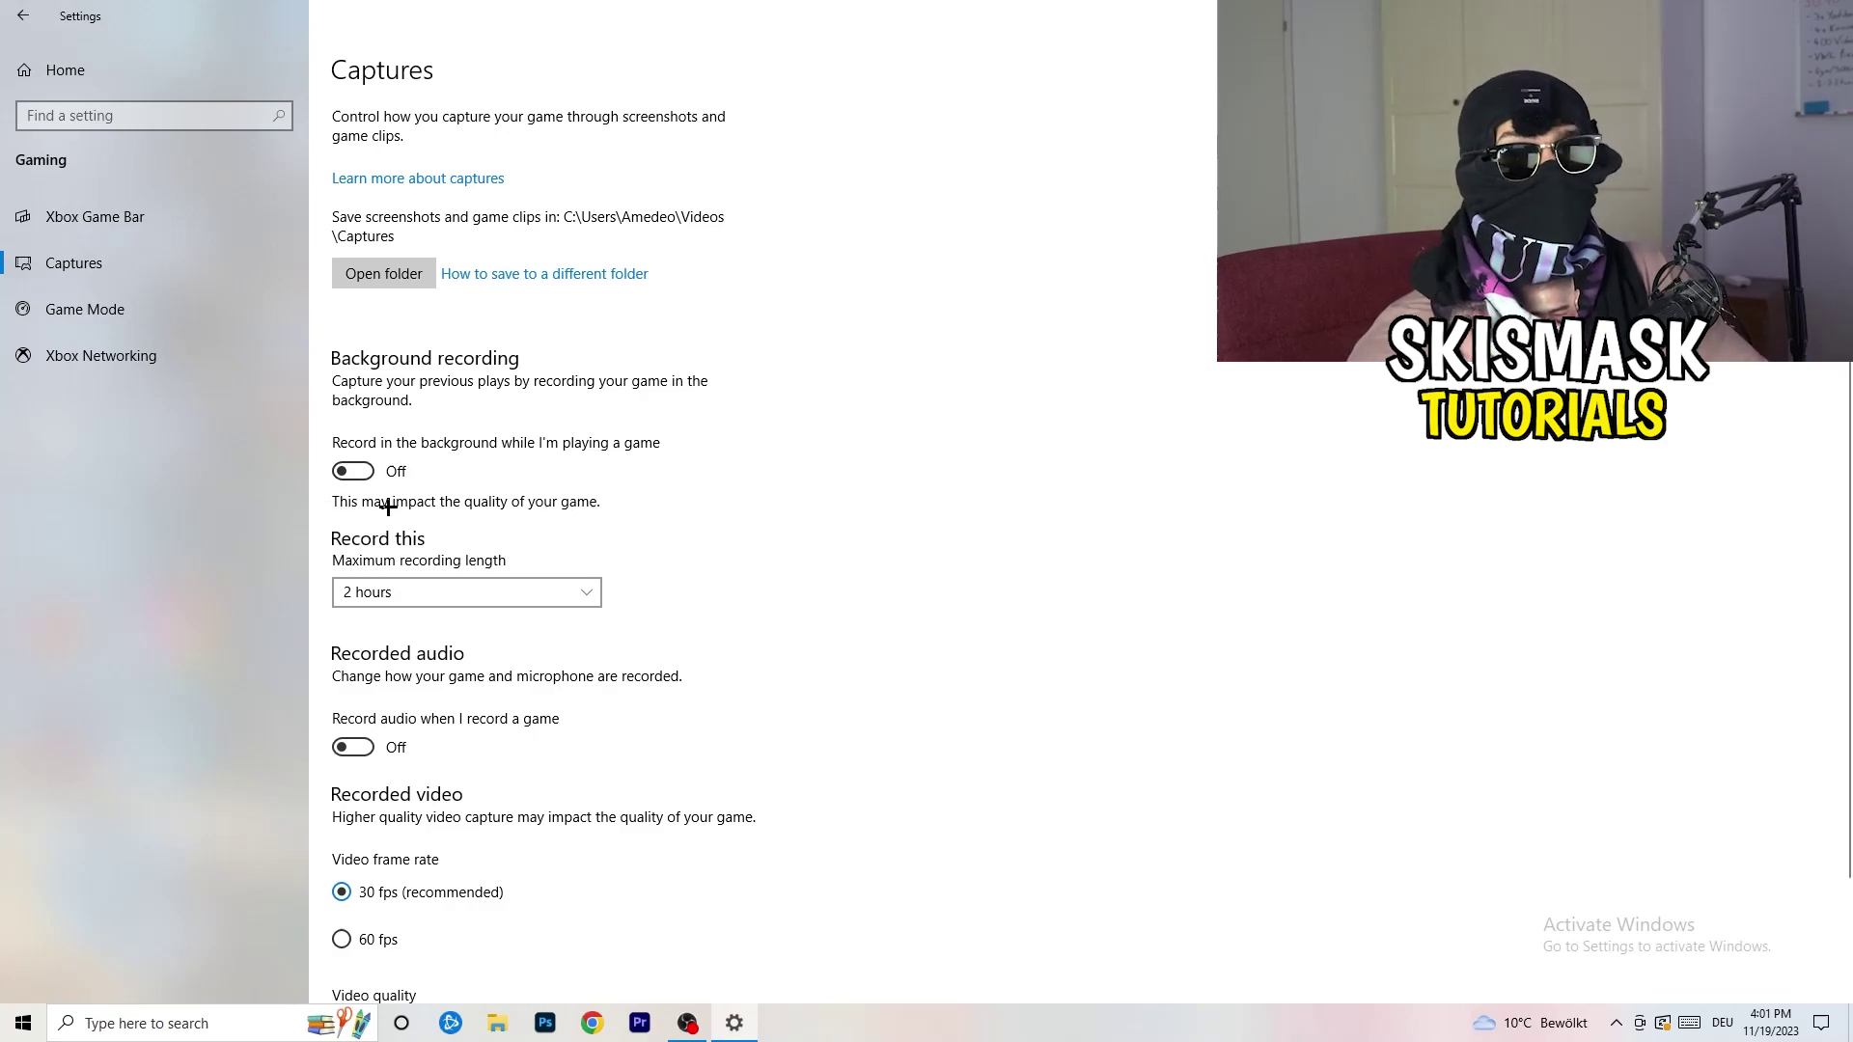
left_click(455, 591)
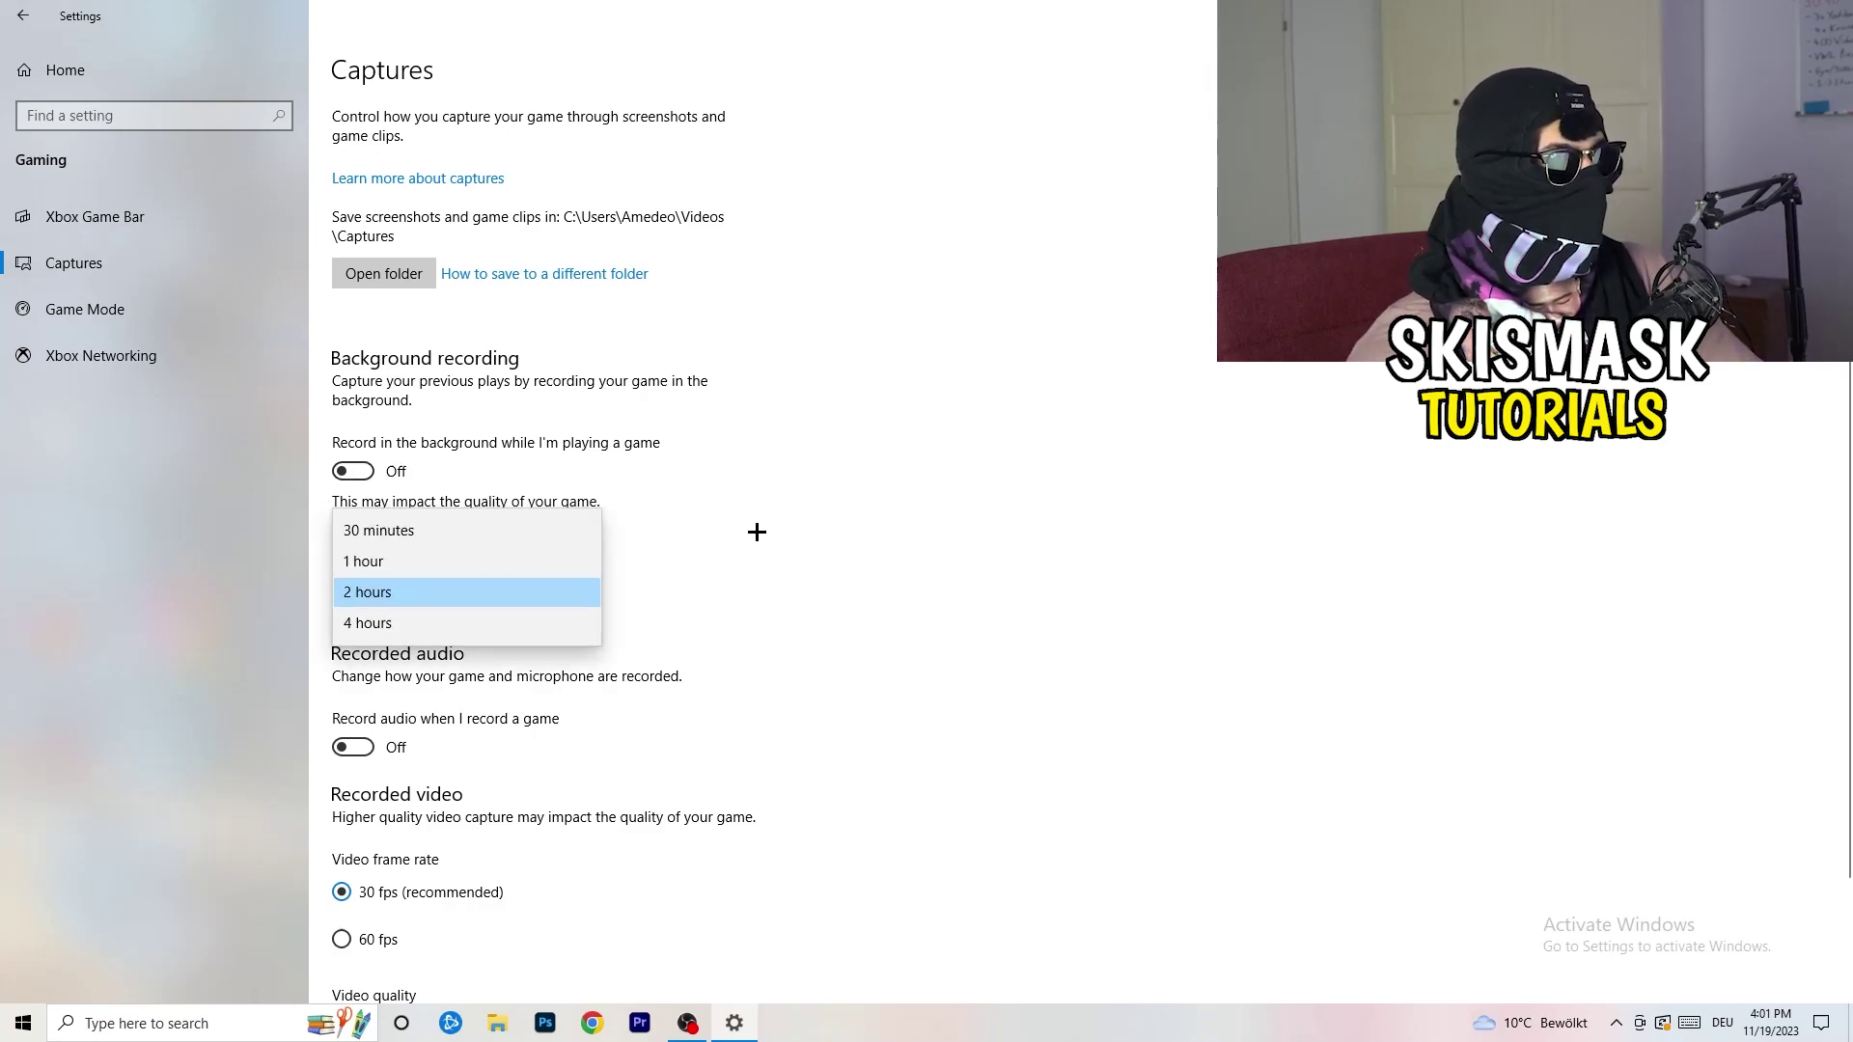
left_click(757, 532)
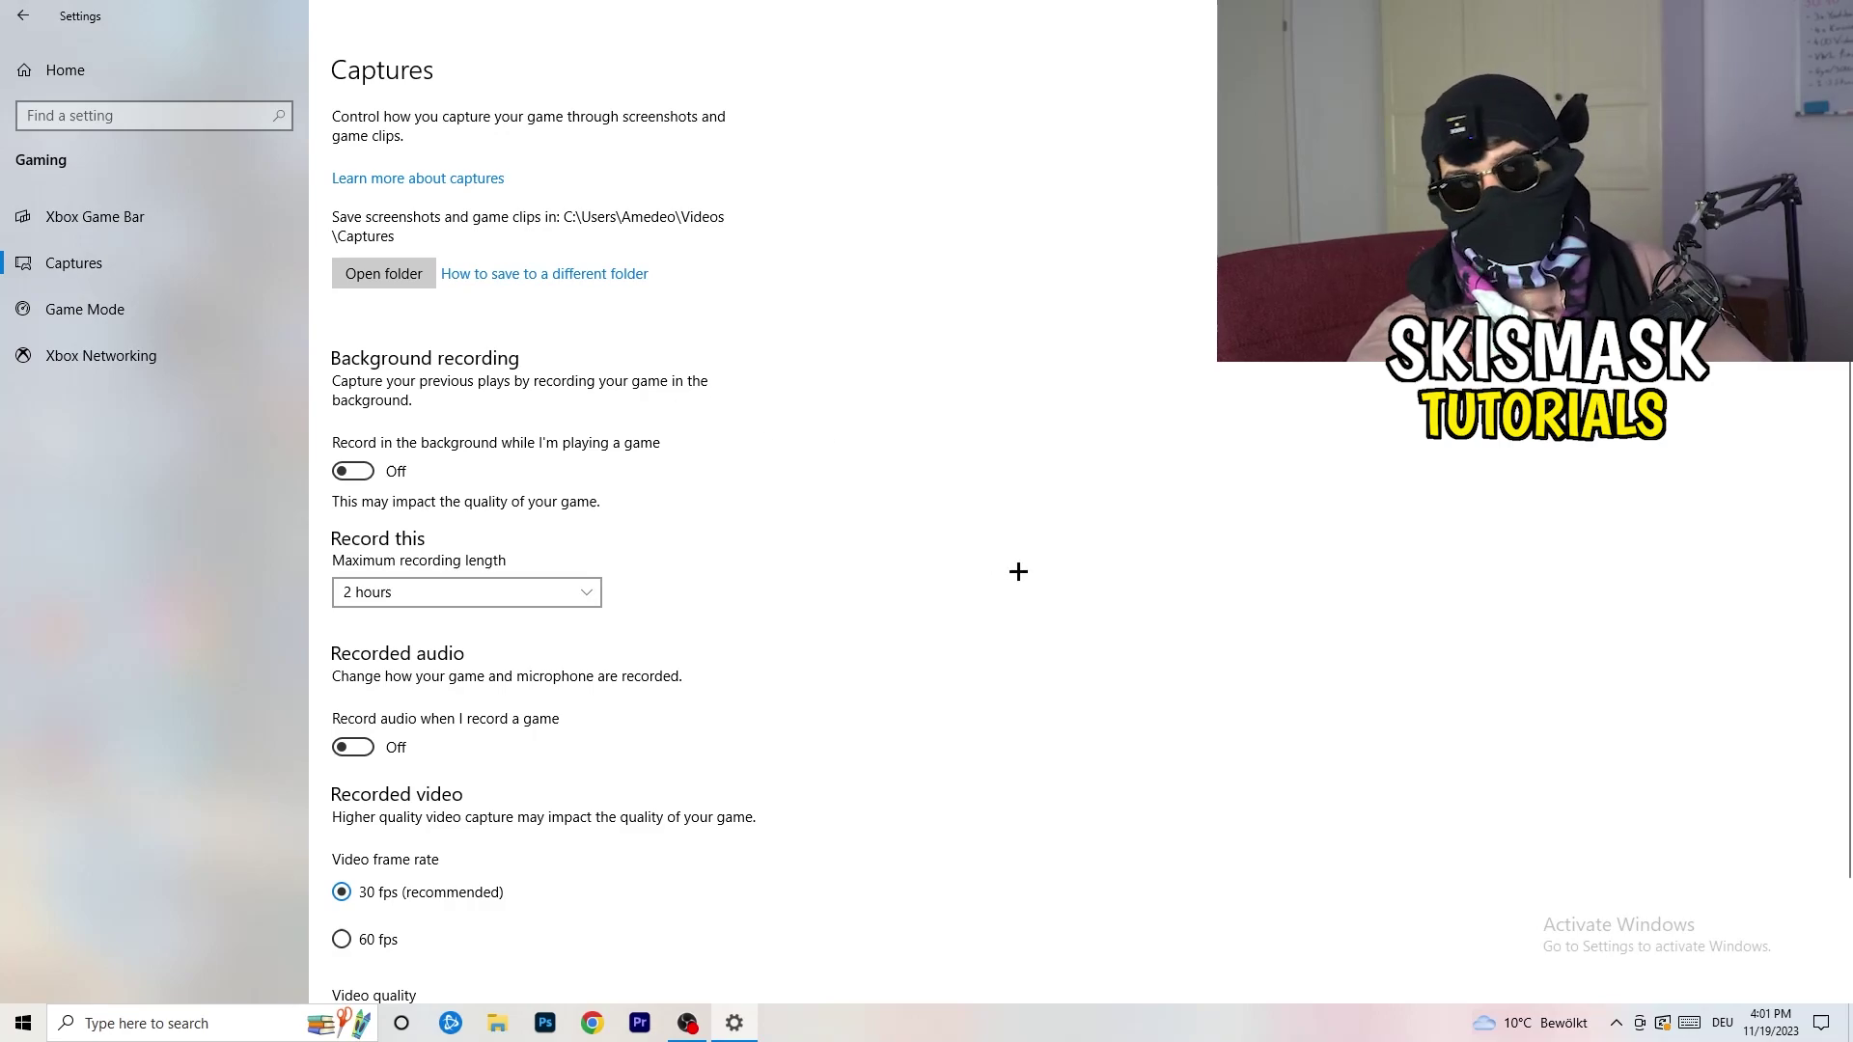
left_click(551, 592)
left_click(1187, 484)
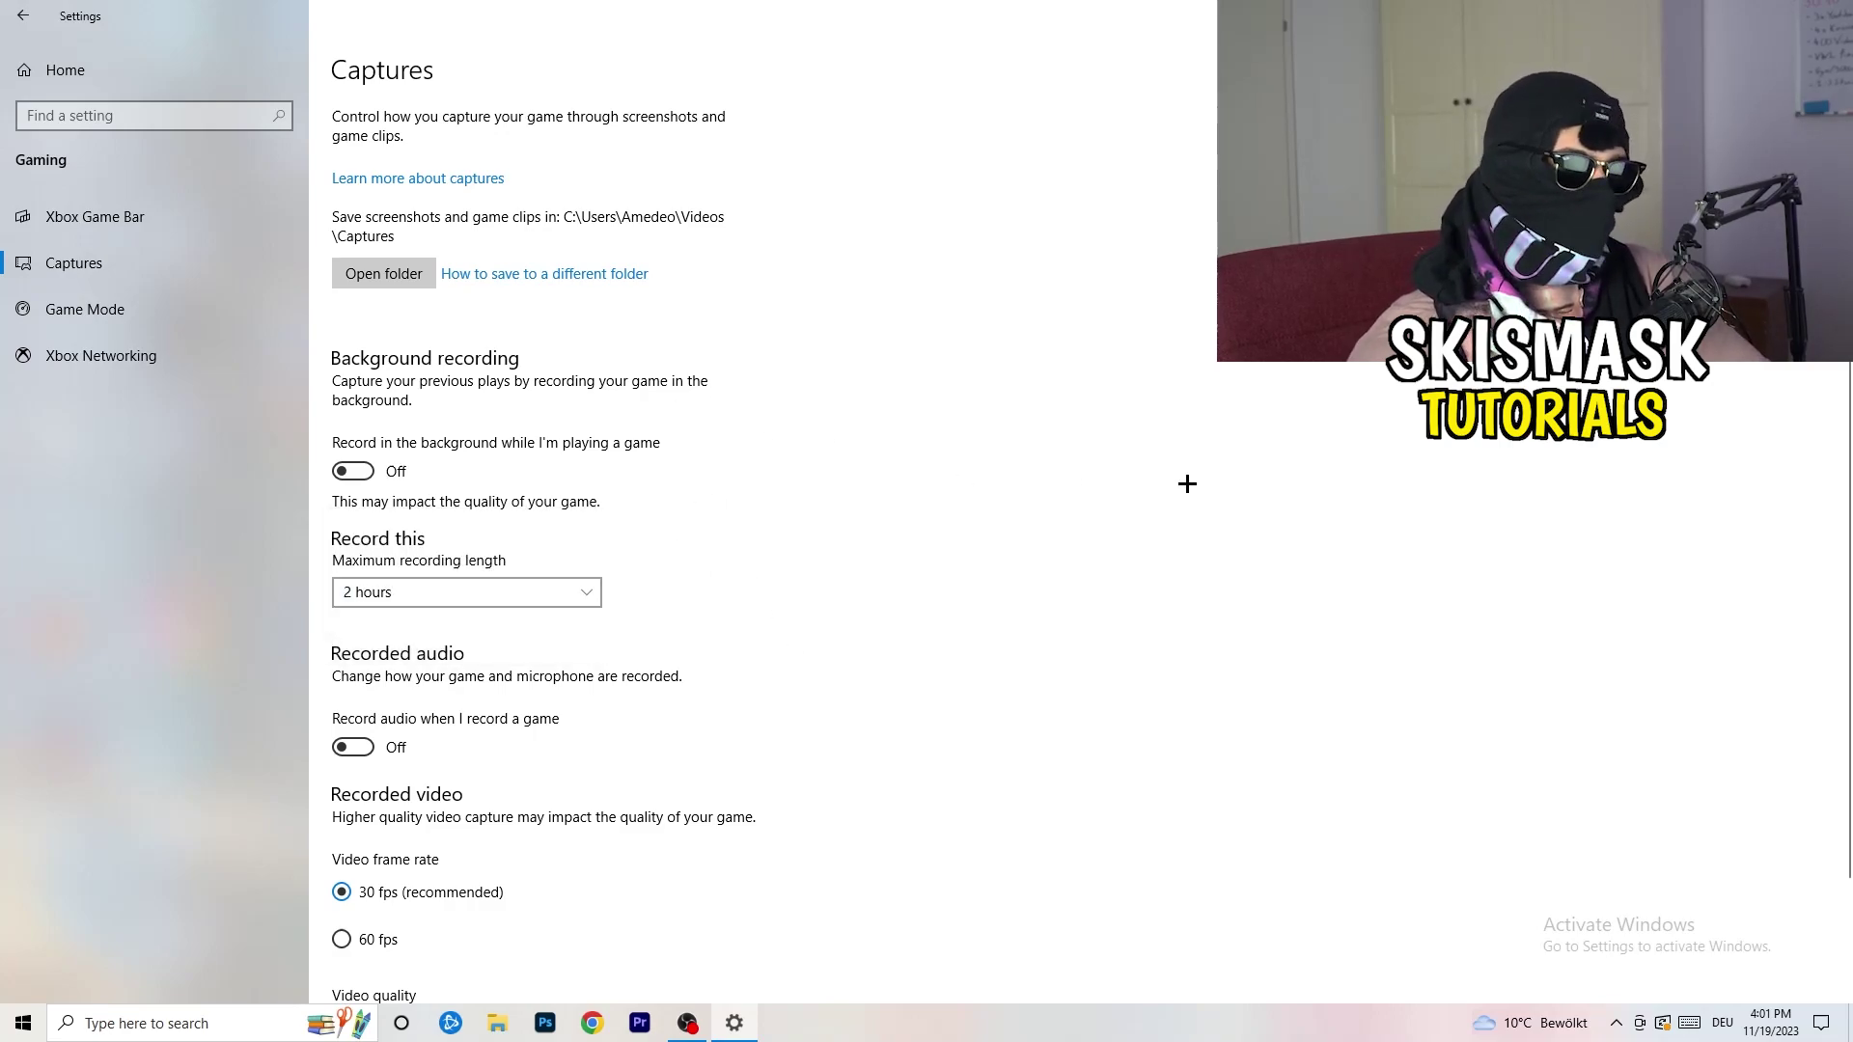
scroll(629, 724, "down", 2)
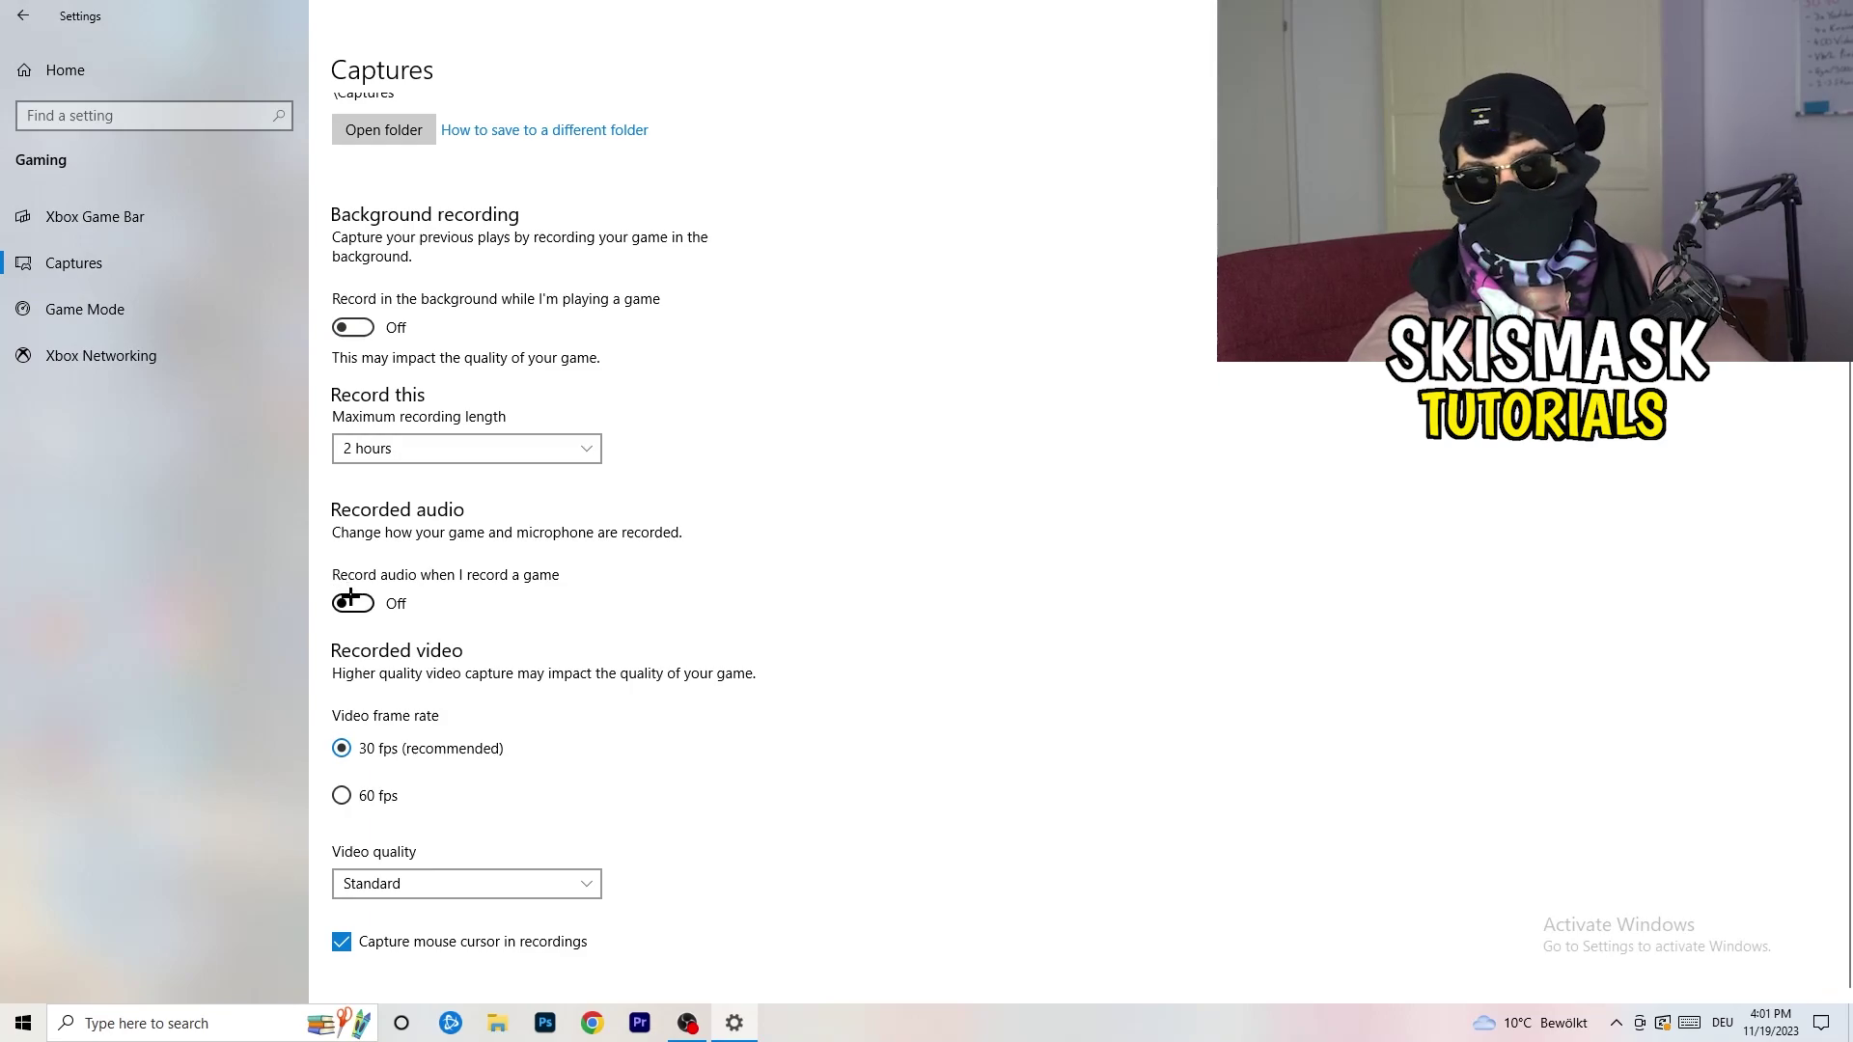
Confirm Game Mode is on, then close the Settings window
left_click(132, 305)
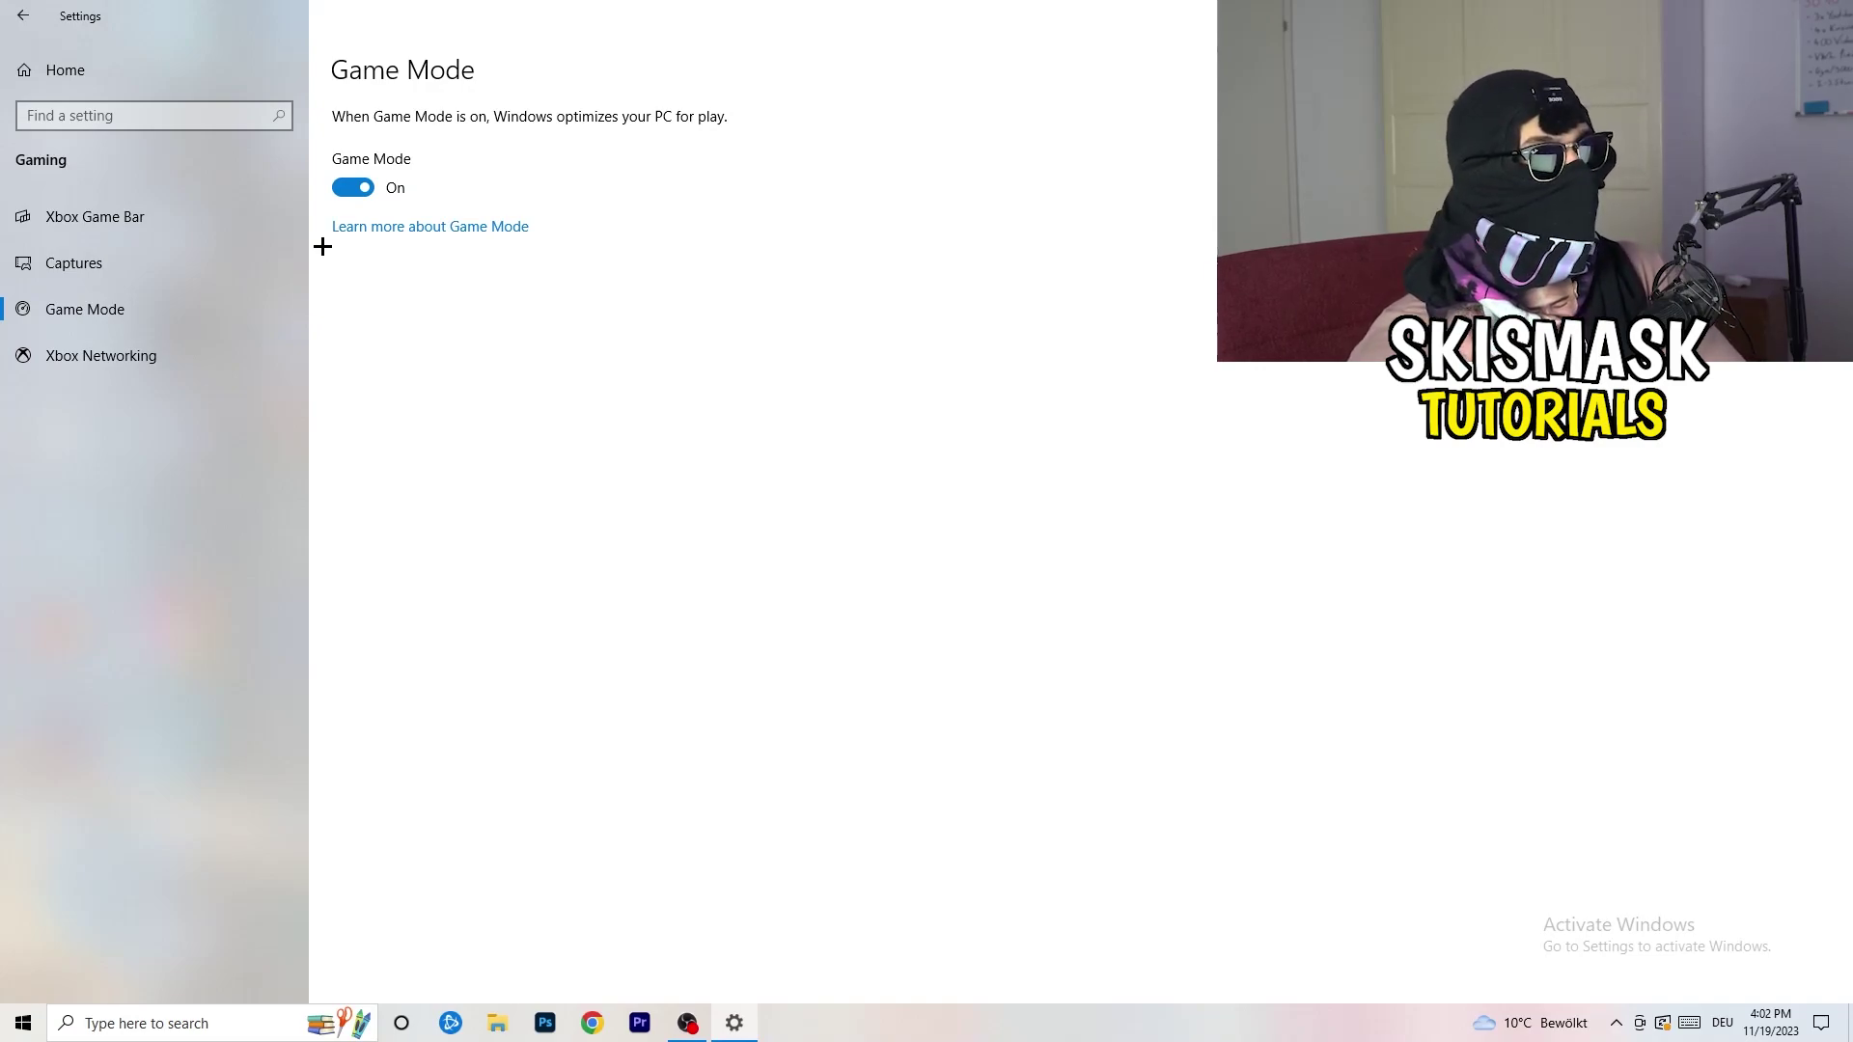
left_click(1829, 15)
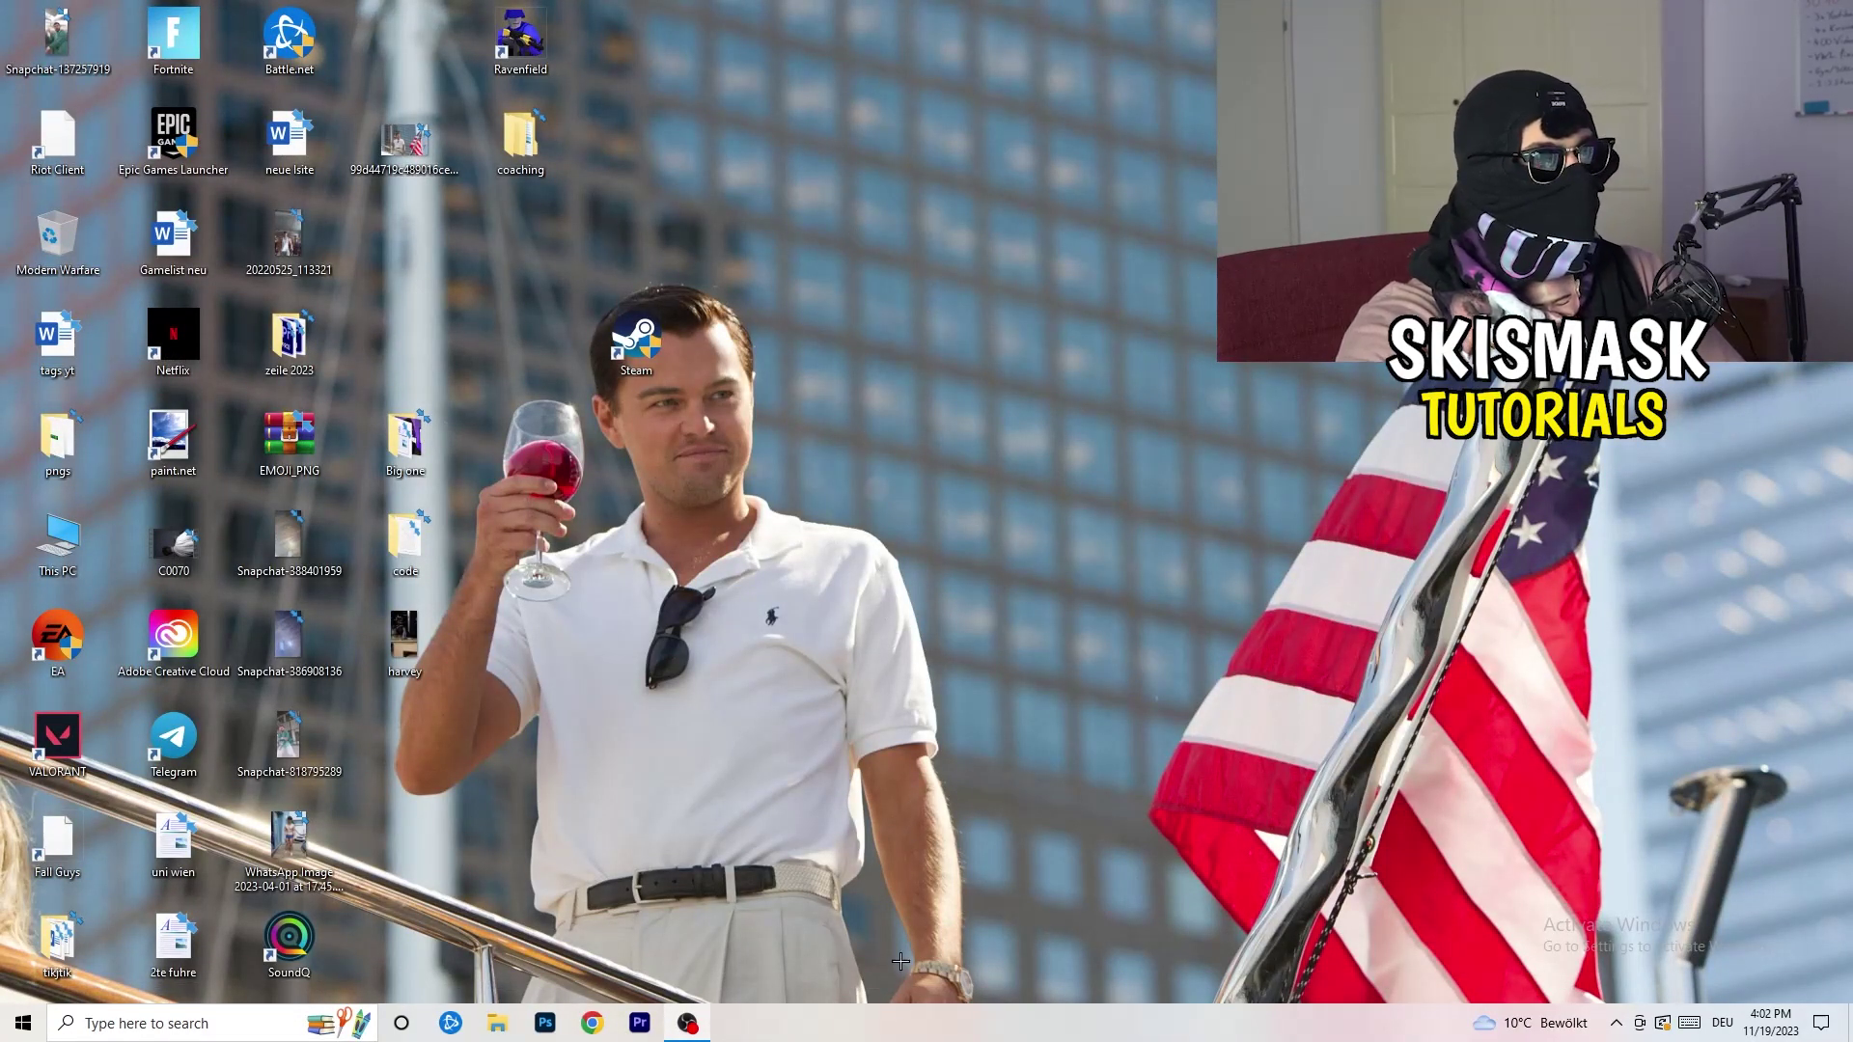
Launch Task Manager from the taskbar and maximize it
left_click_drag(899, 1019, 652, 907)
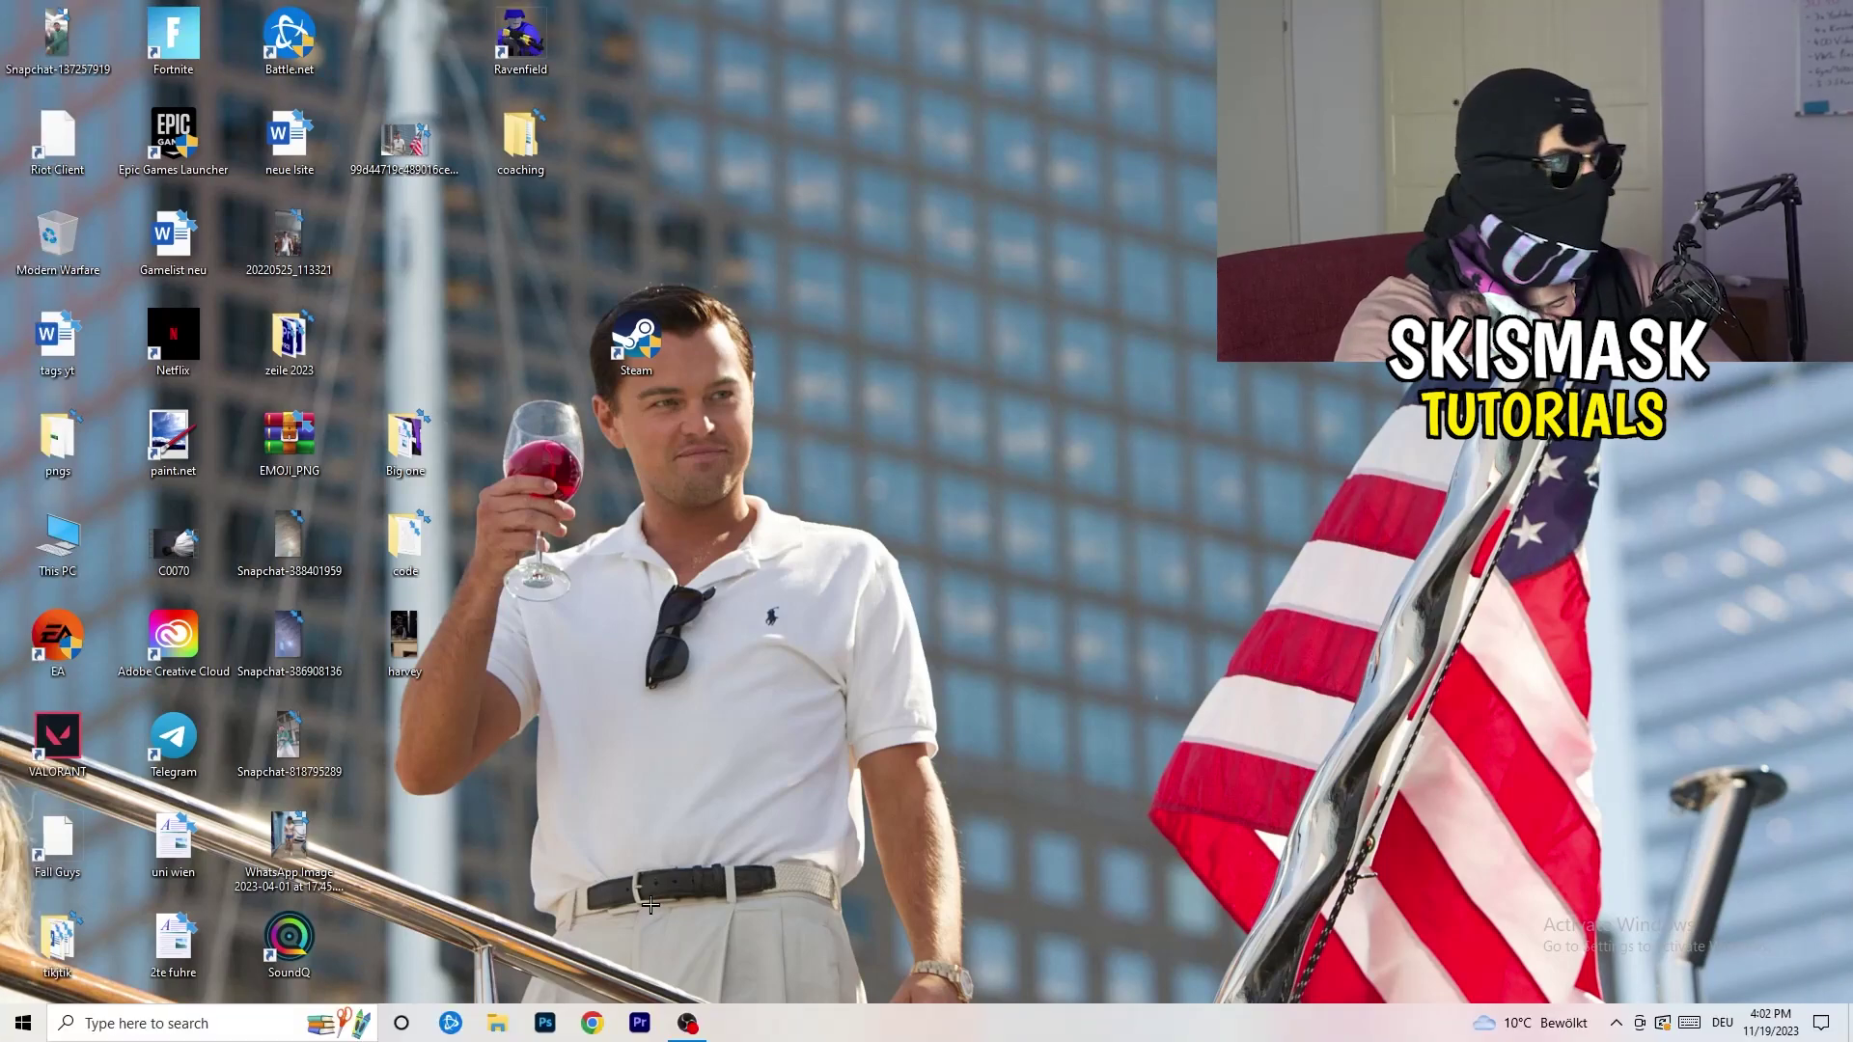
right_click(940, 1035)
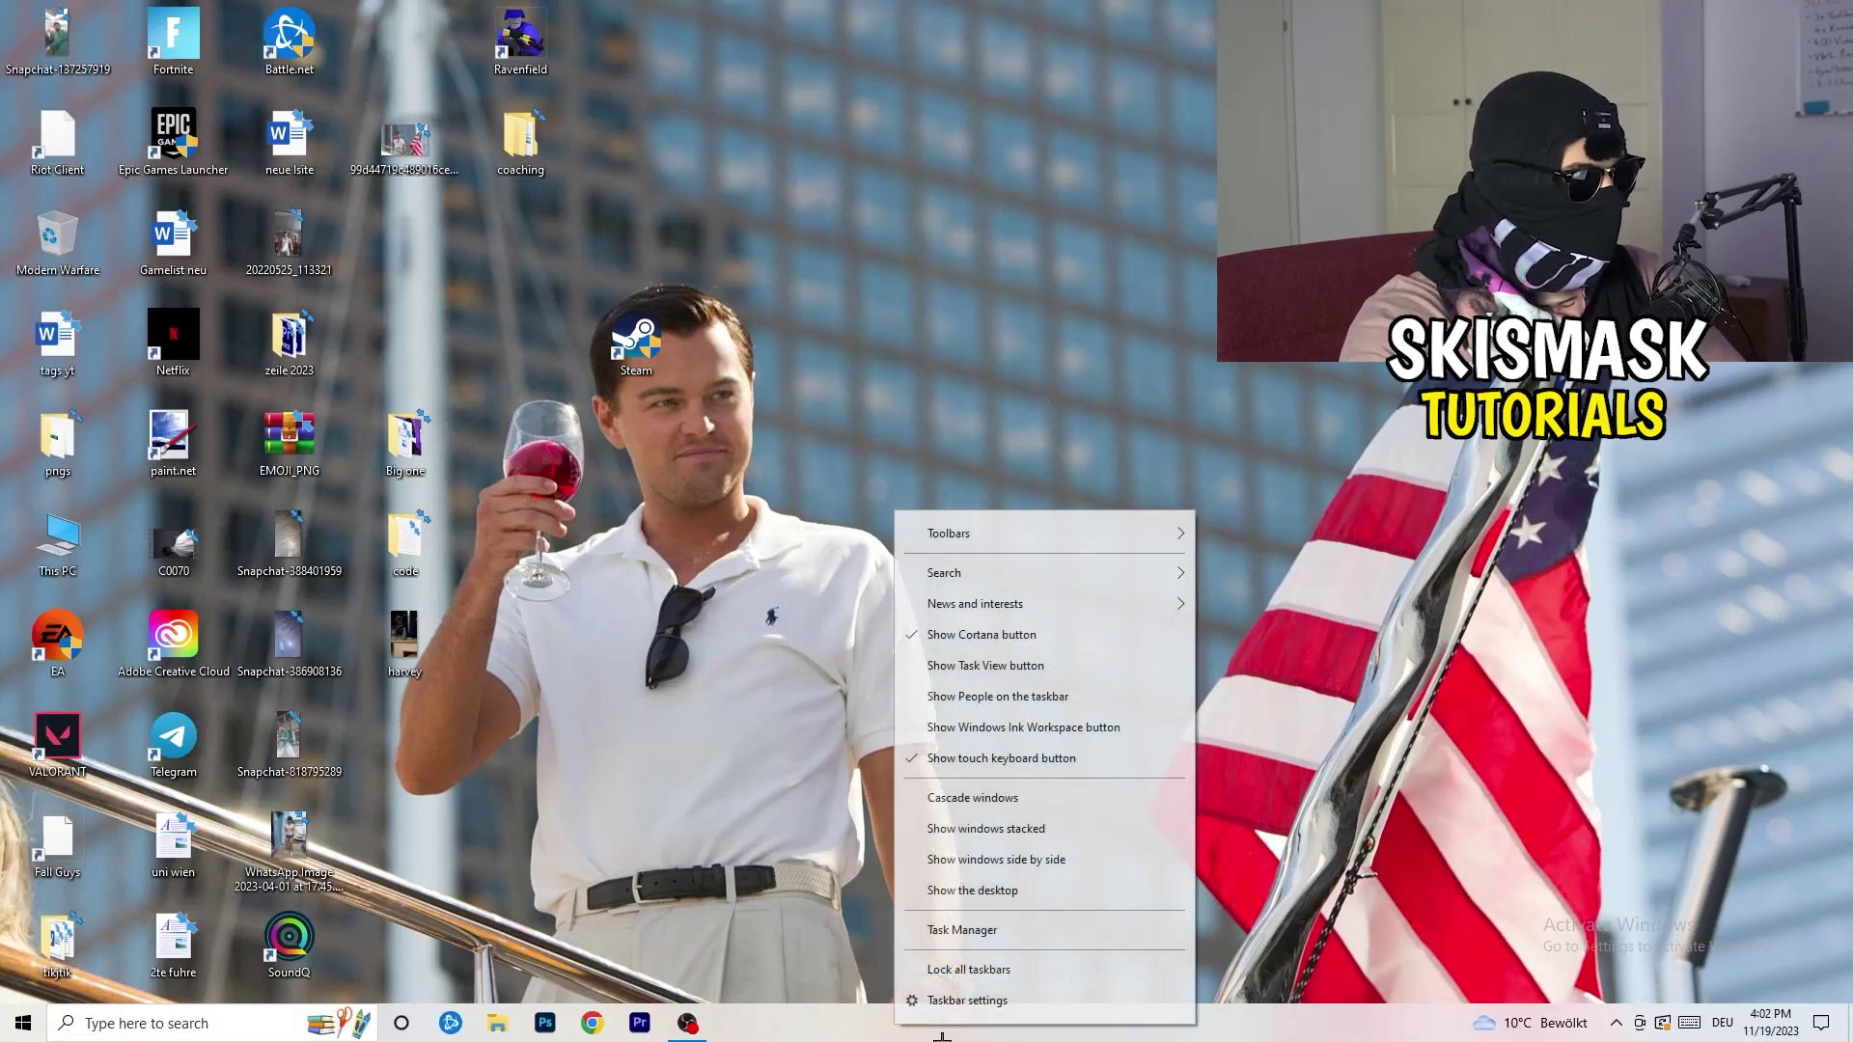
left_click(997, 932)
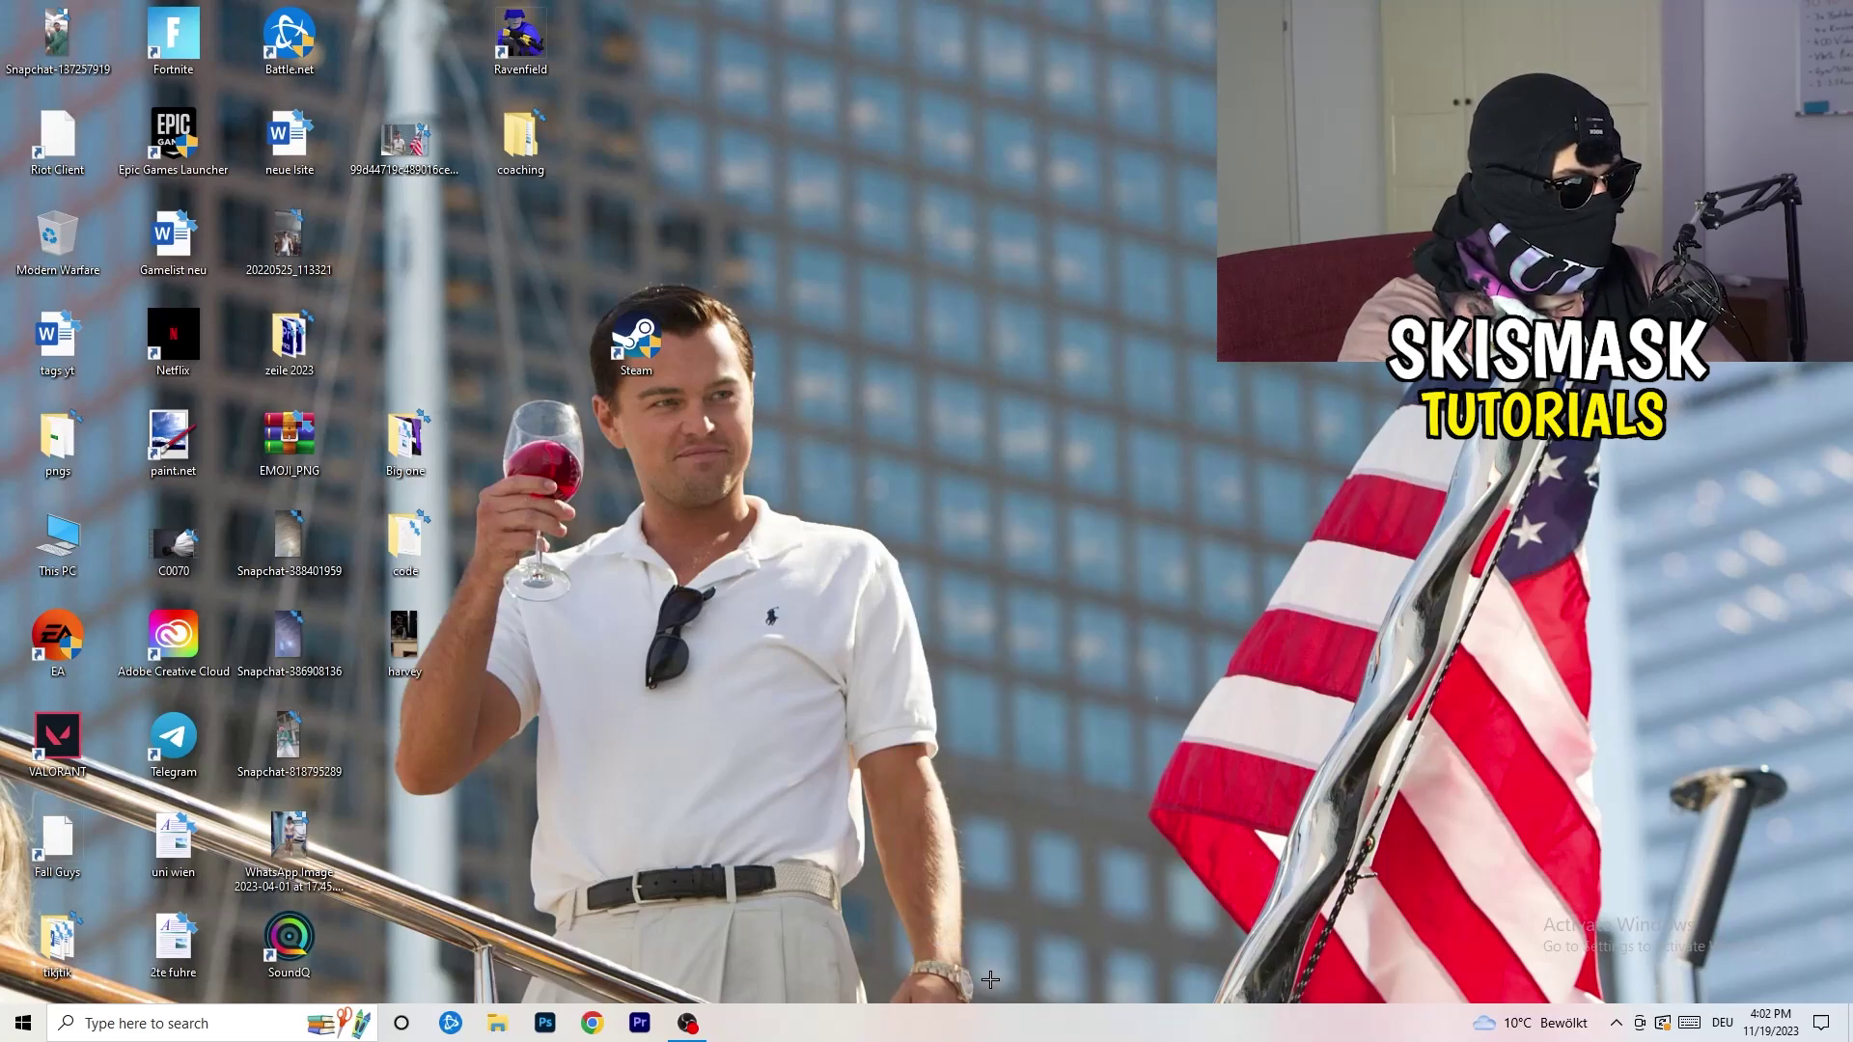
left_click(1069, 49)
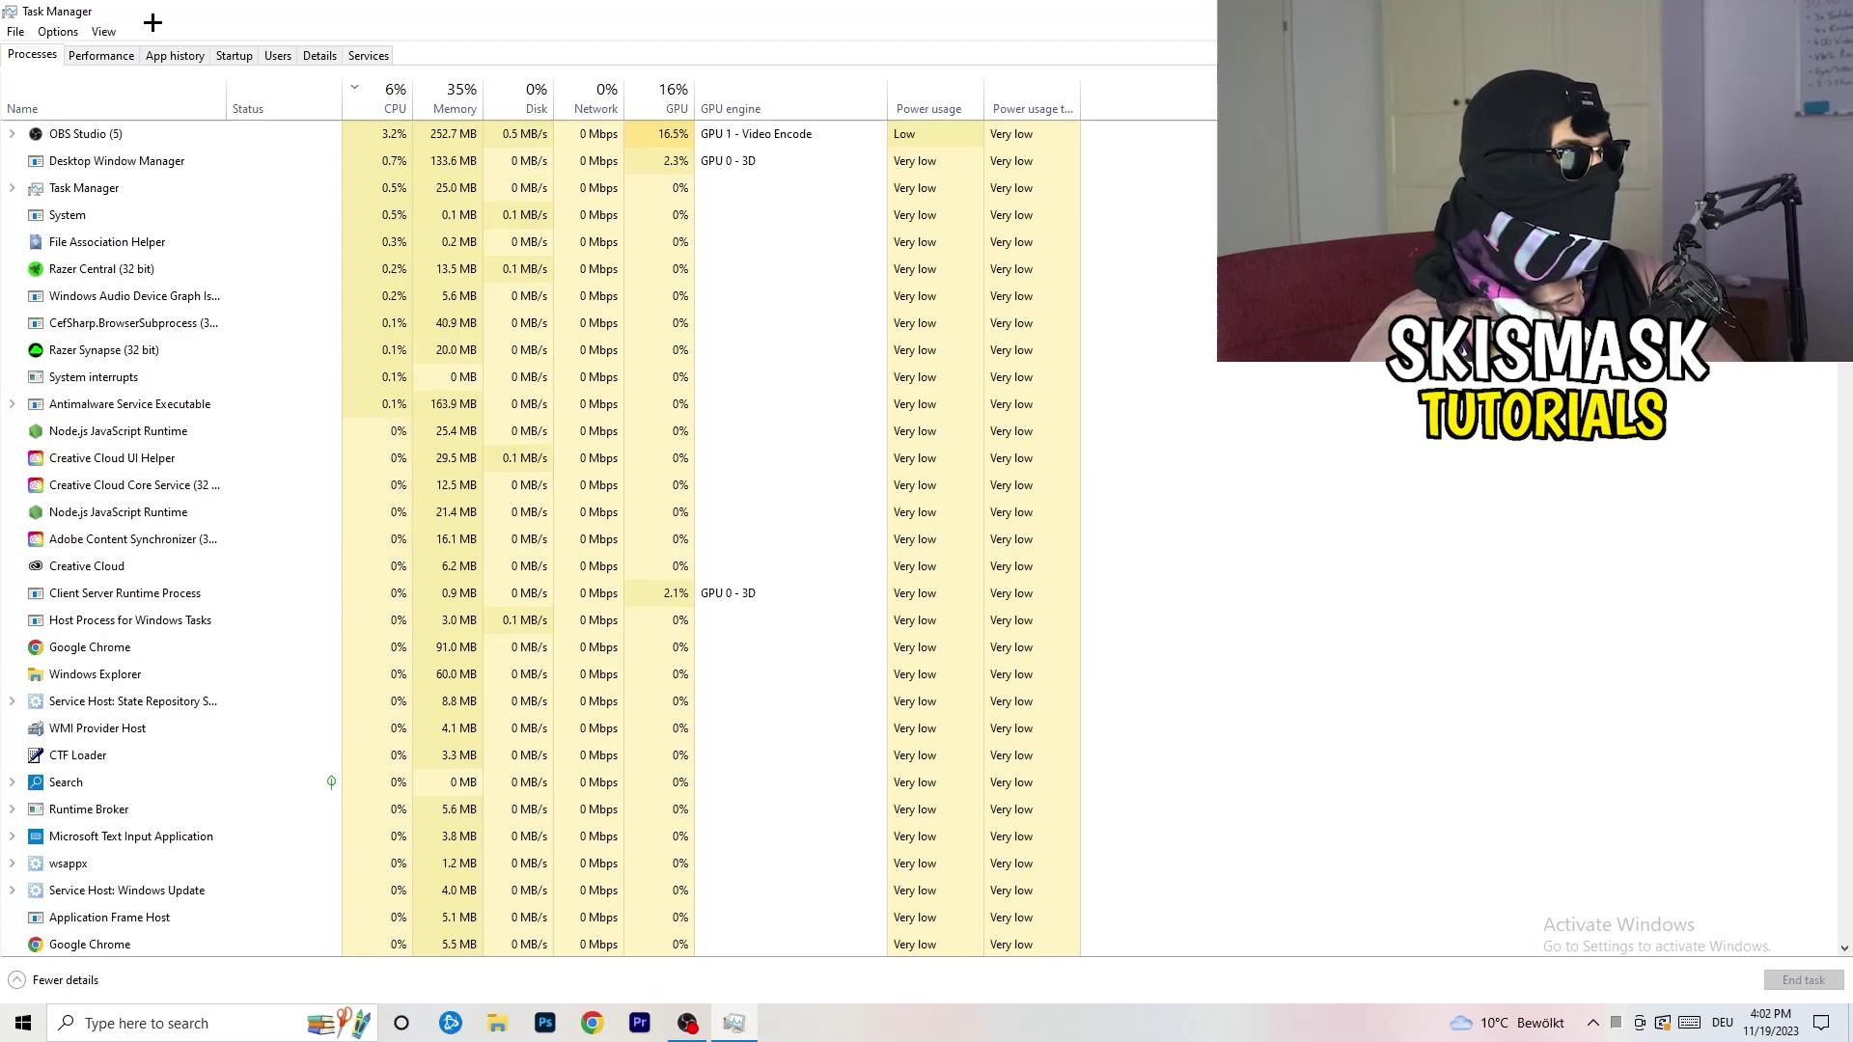
Sort processes by GPU, inspect OBS Studio without ending it, then sort by CPU
left_click(671, 95)
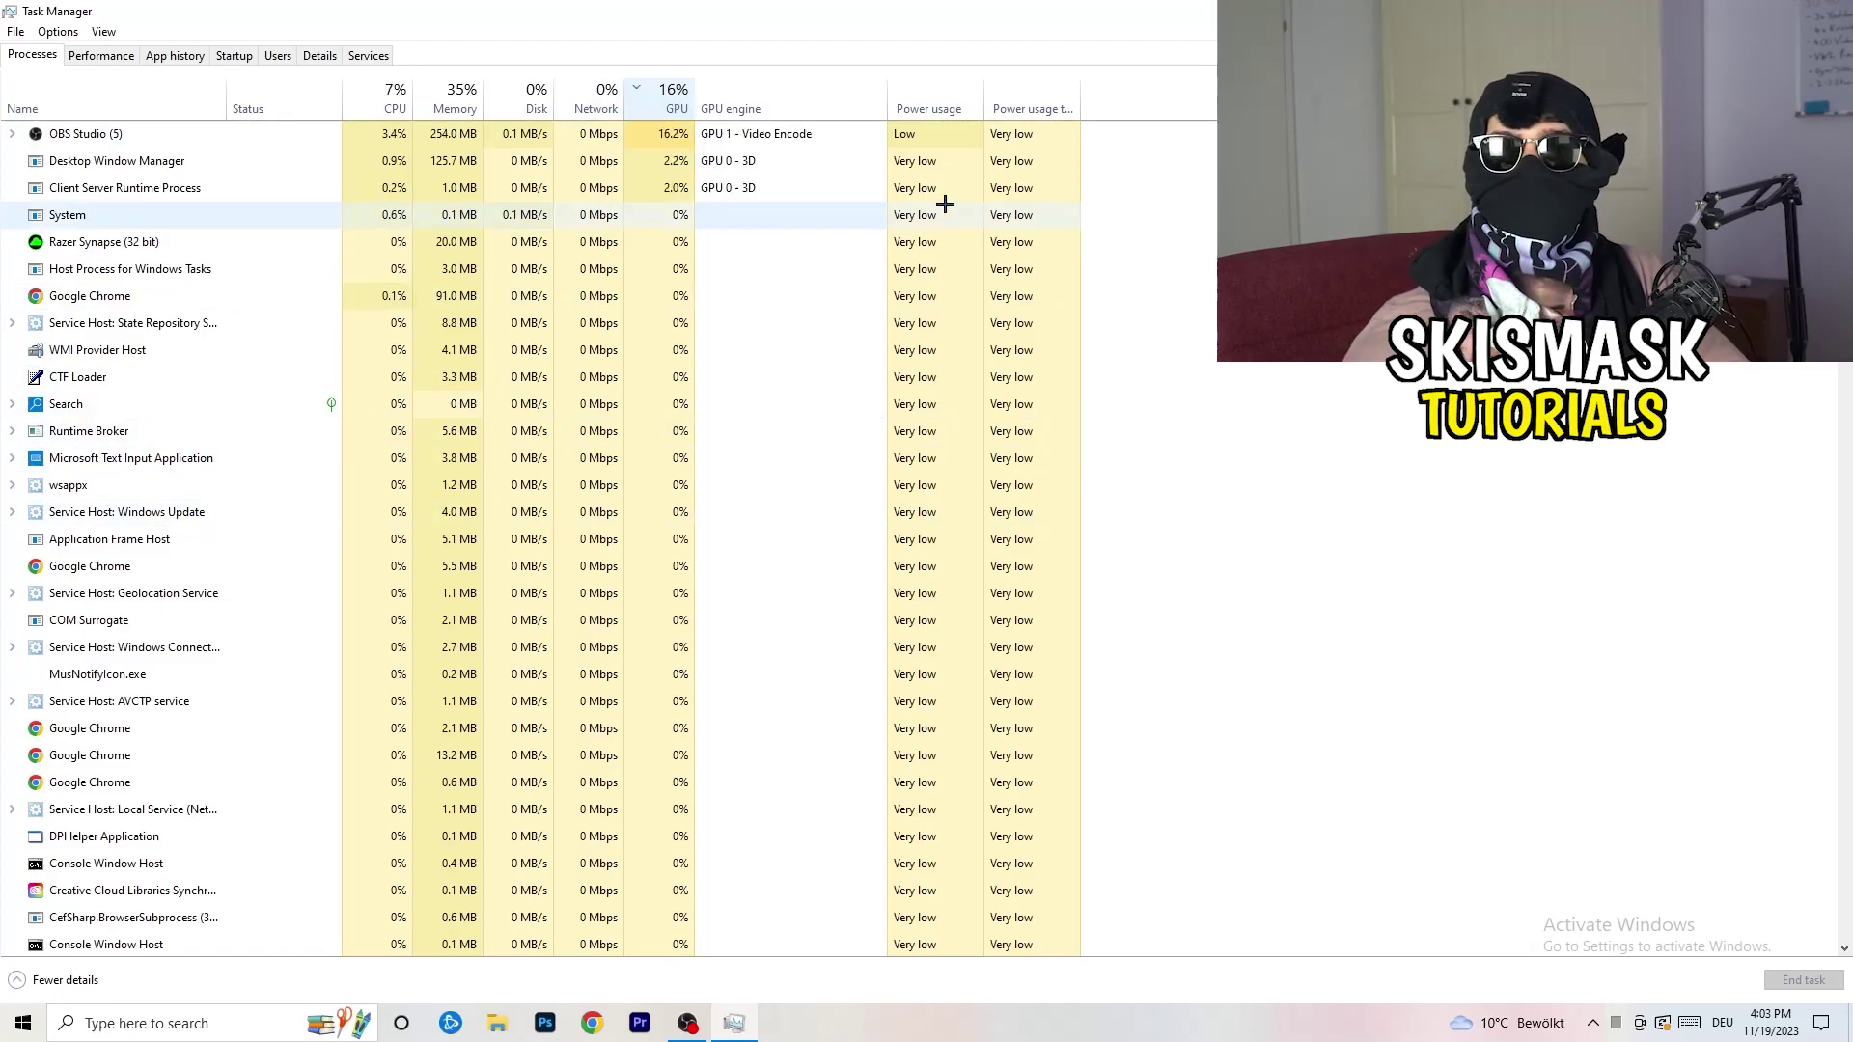
right_click(672, 138)
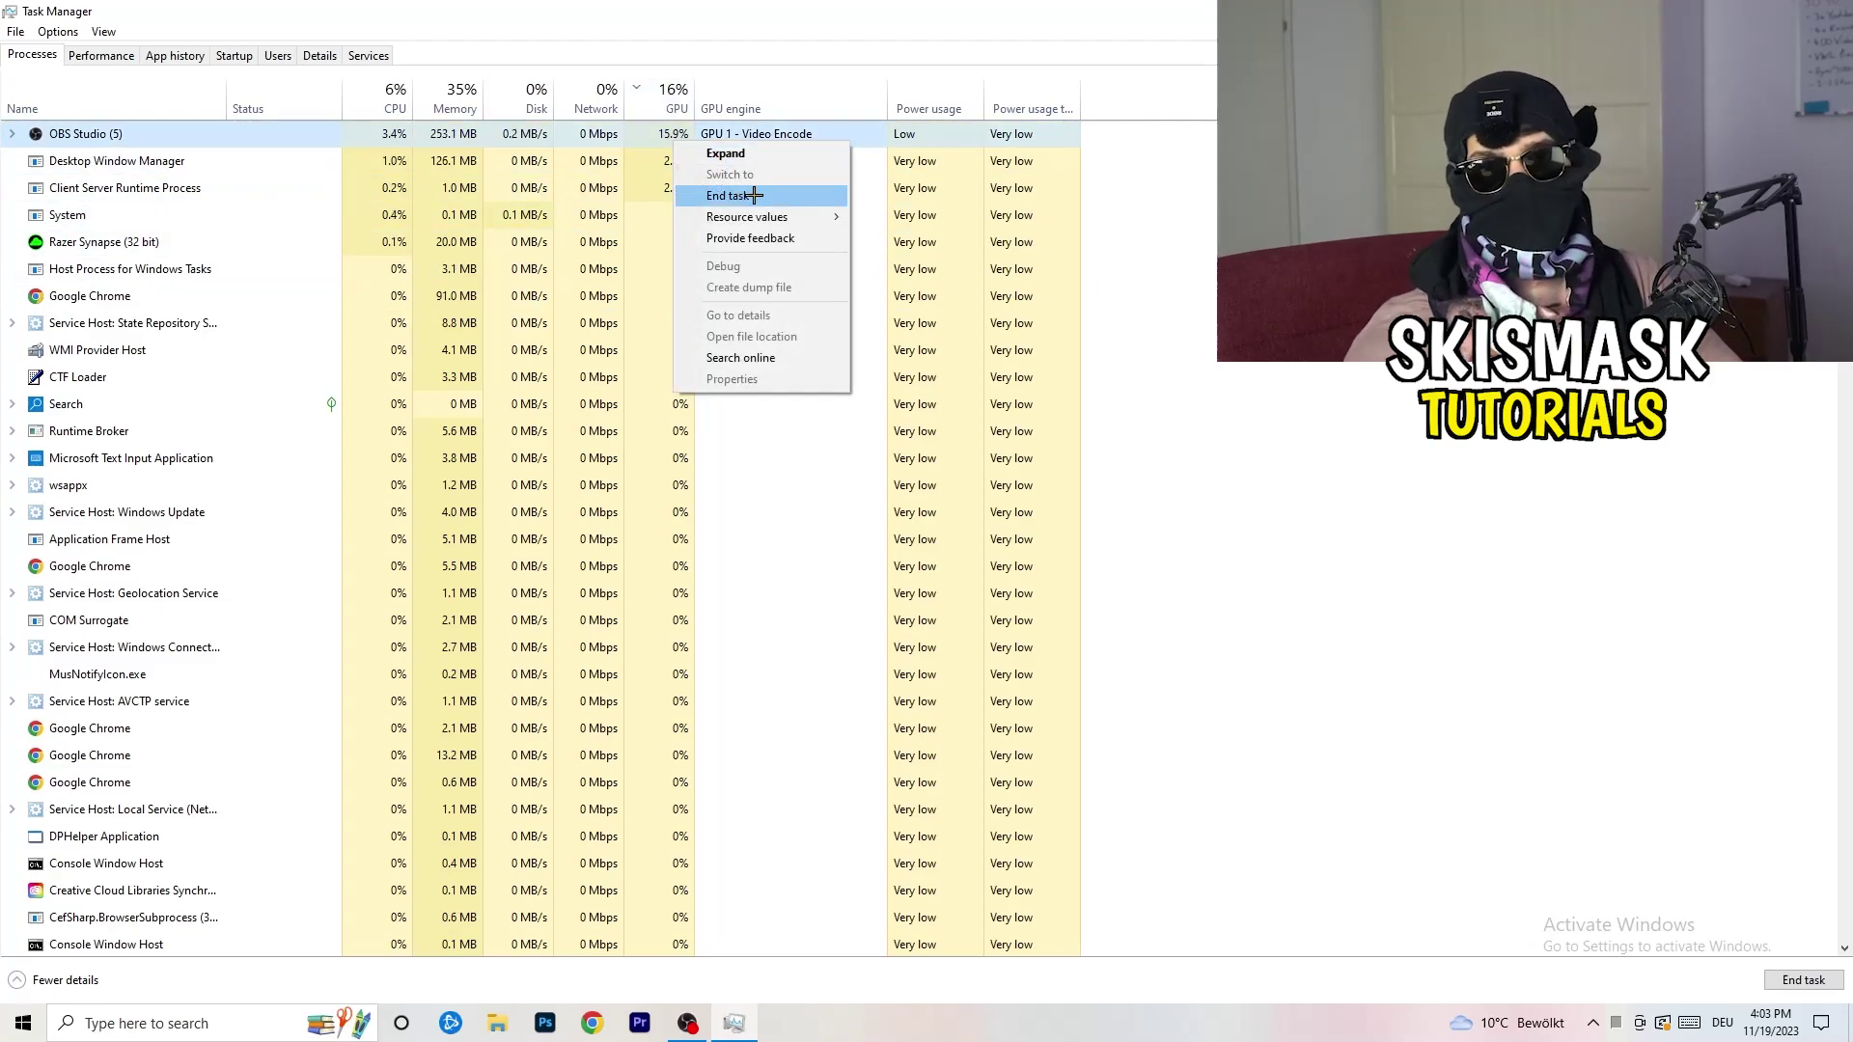
left_click(1187, 232)
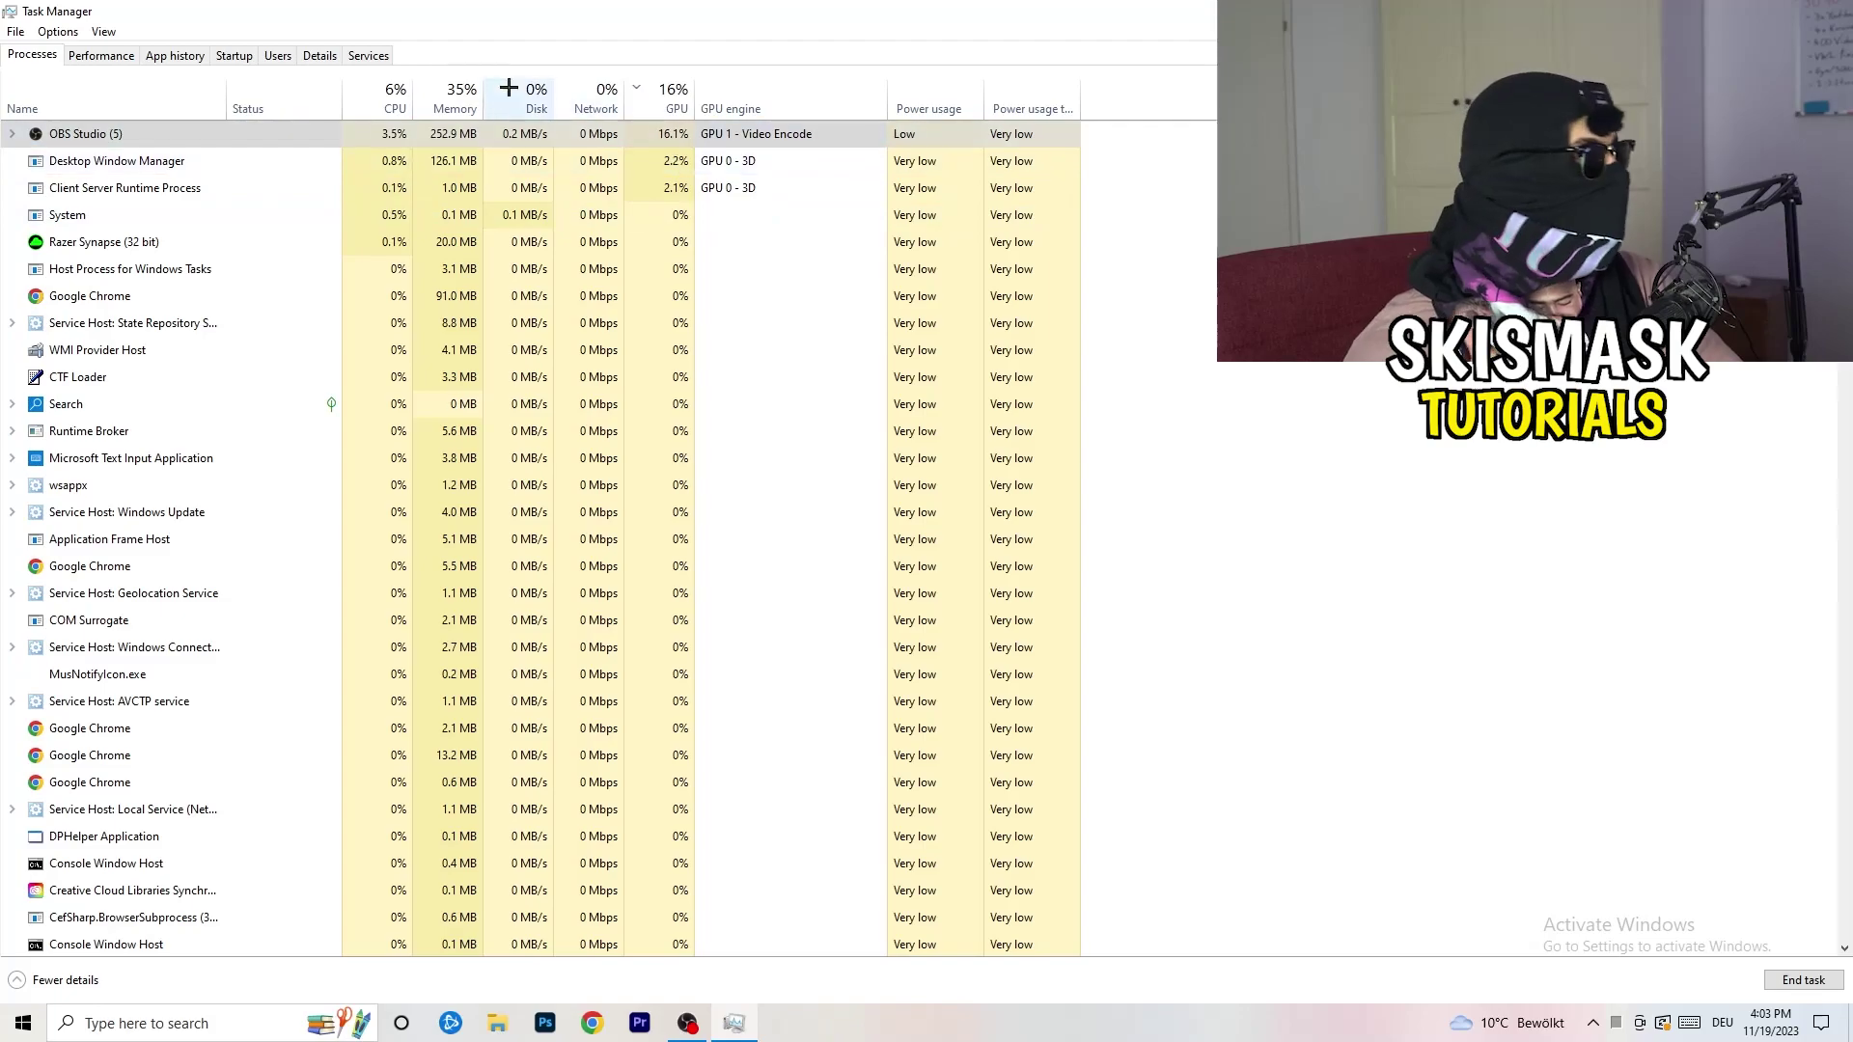
left_click(404, 89)
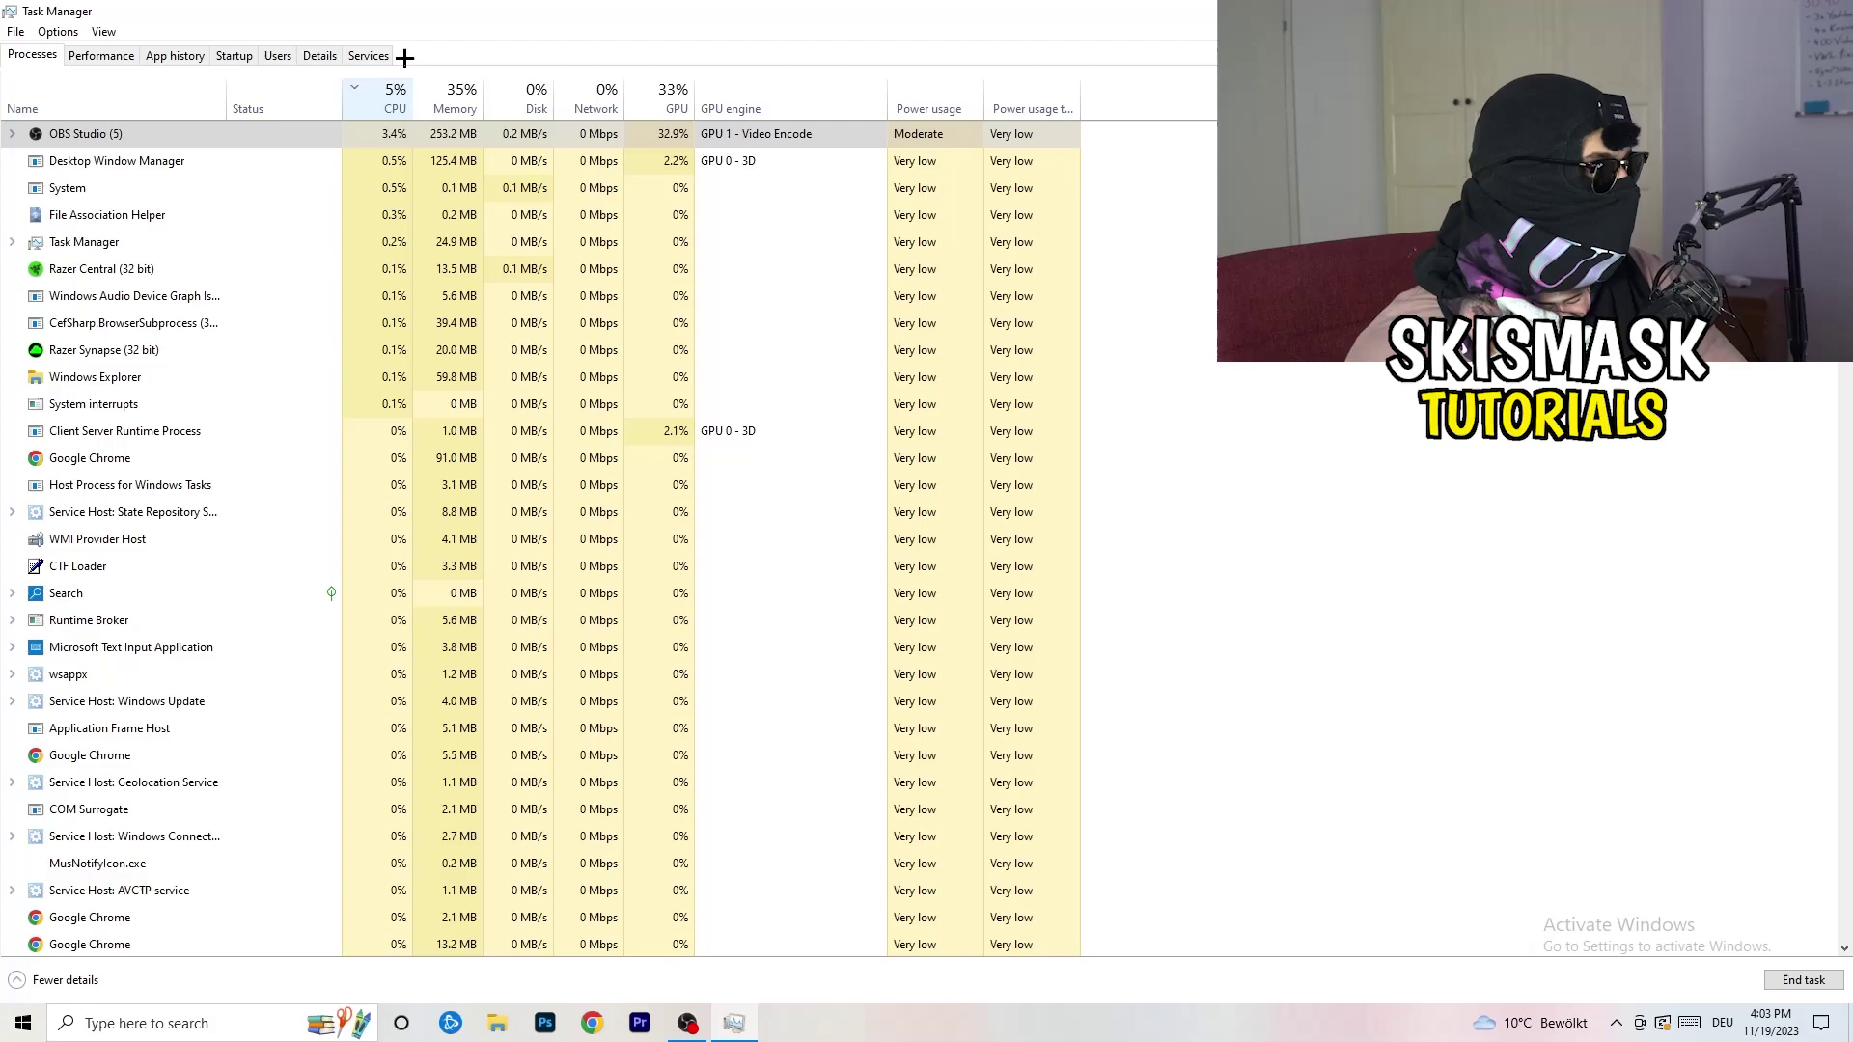
On the Details tab, show Set priority choices for Creative Cloud UI Helper.exe, leaving Normal
left_click(320, 55)
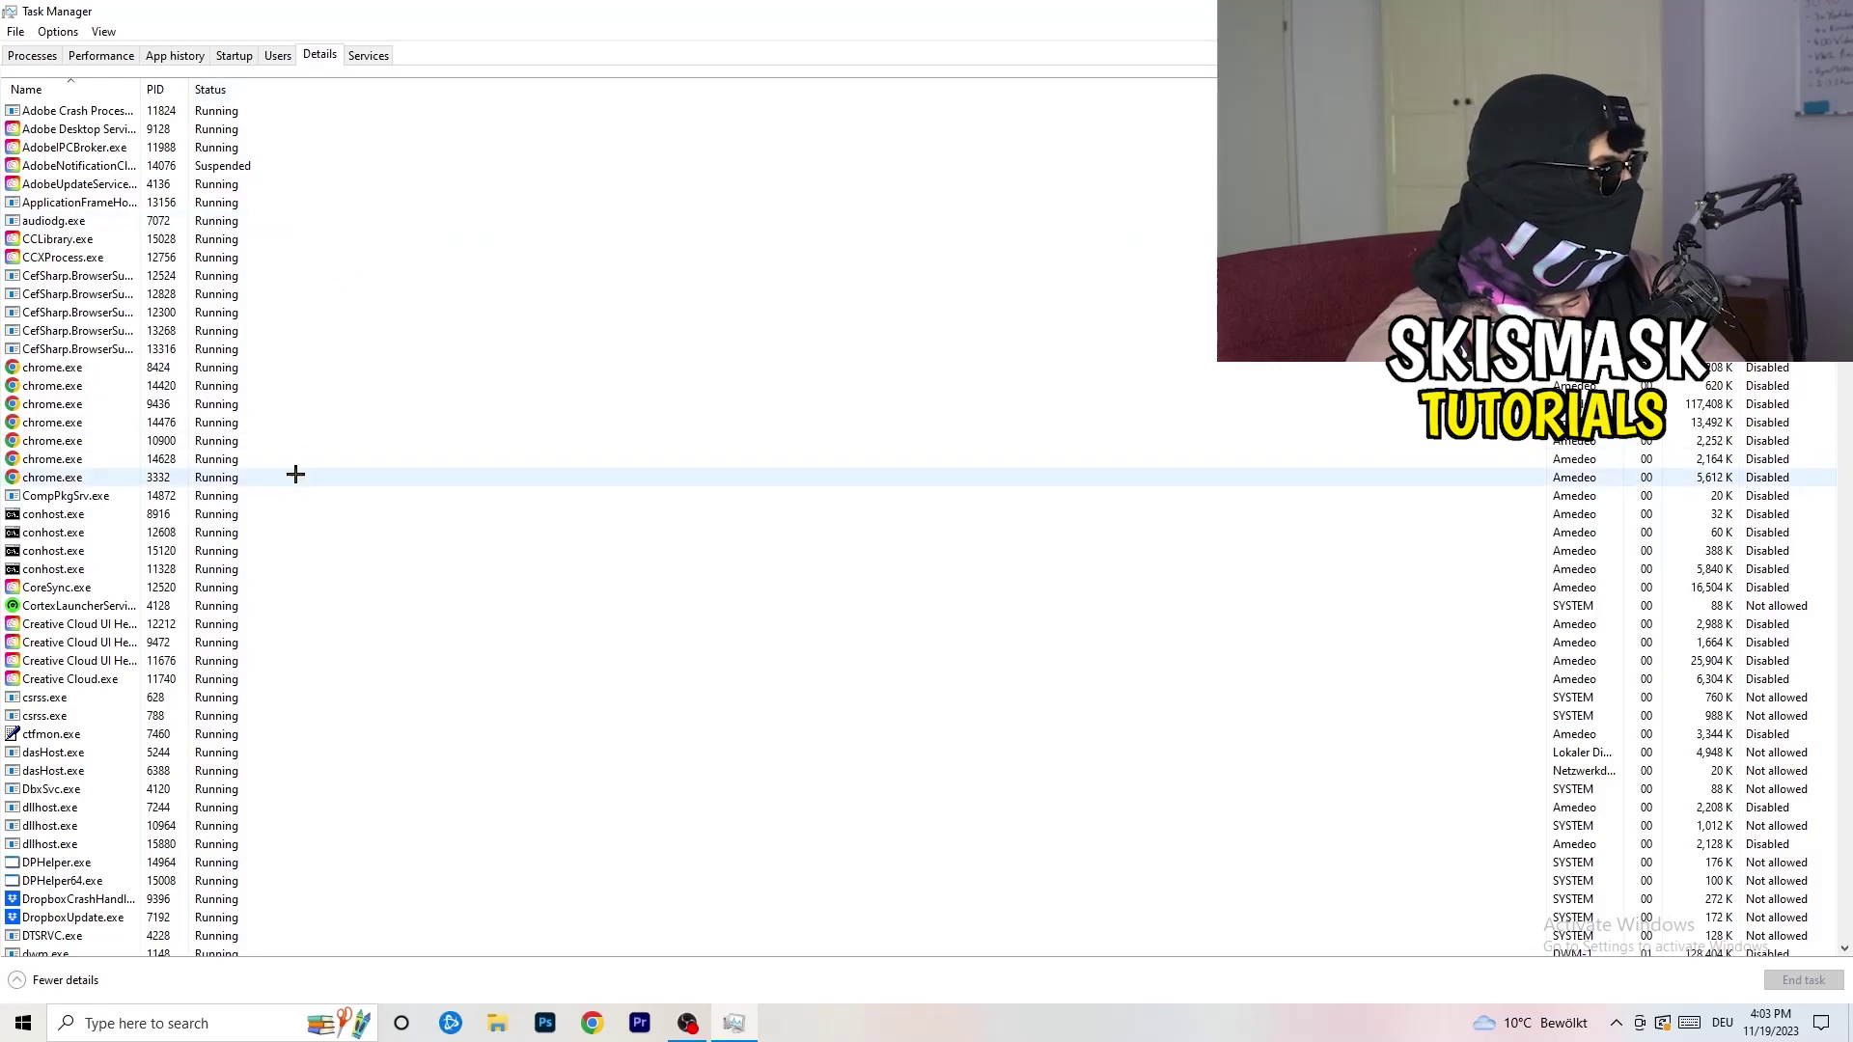
scroll(281, 505, "down", 5)
scroll(273, 501, "up", 5)
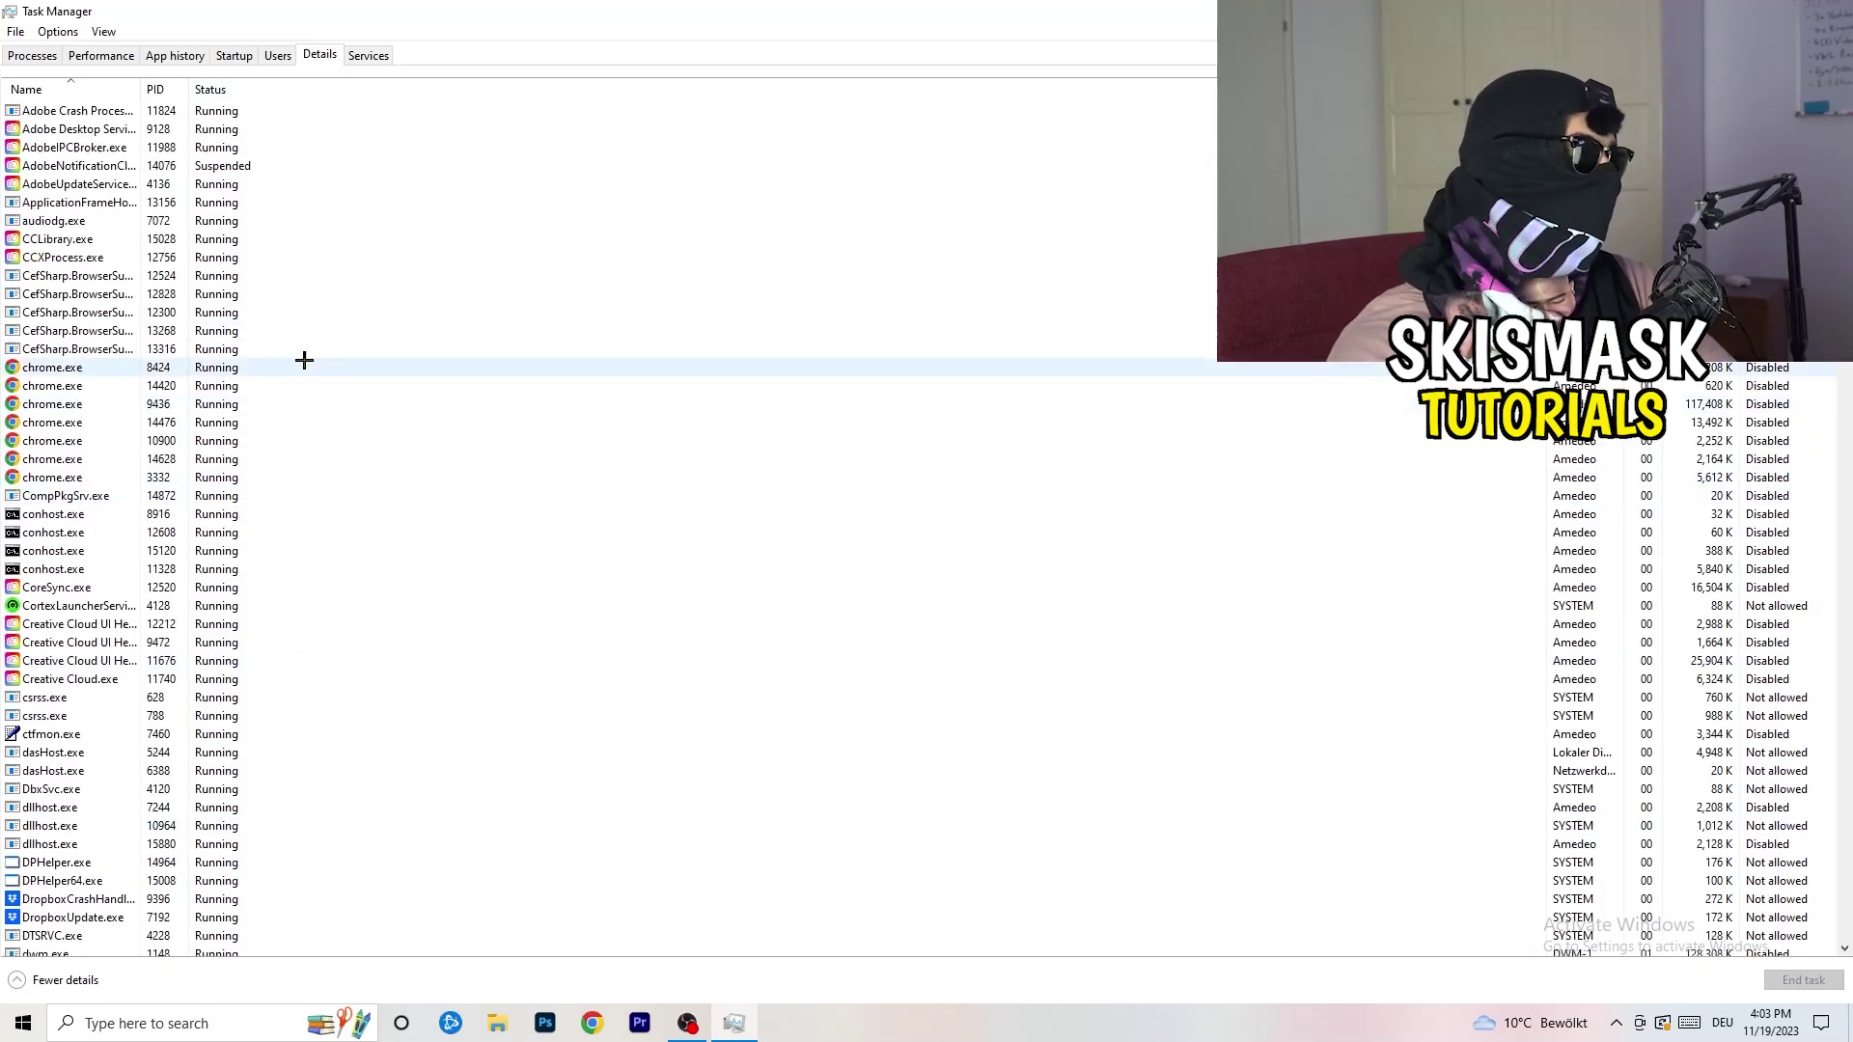
scroll(96, 502, "down", 3)
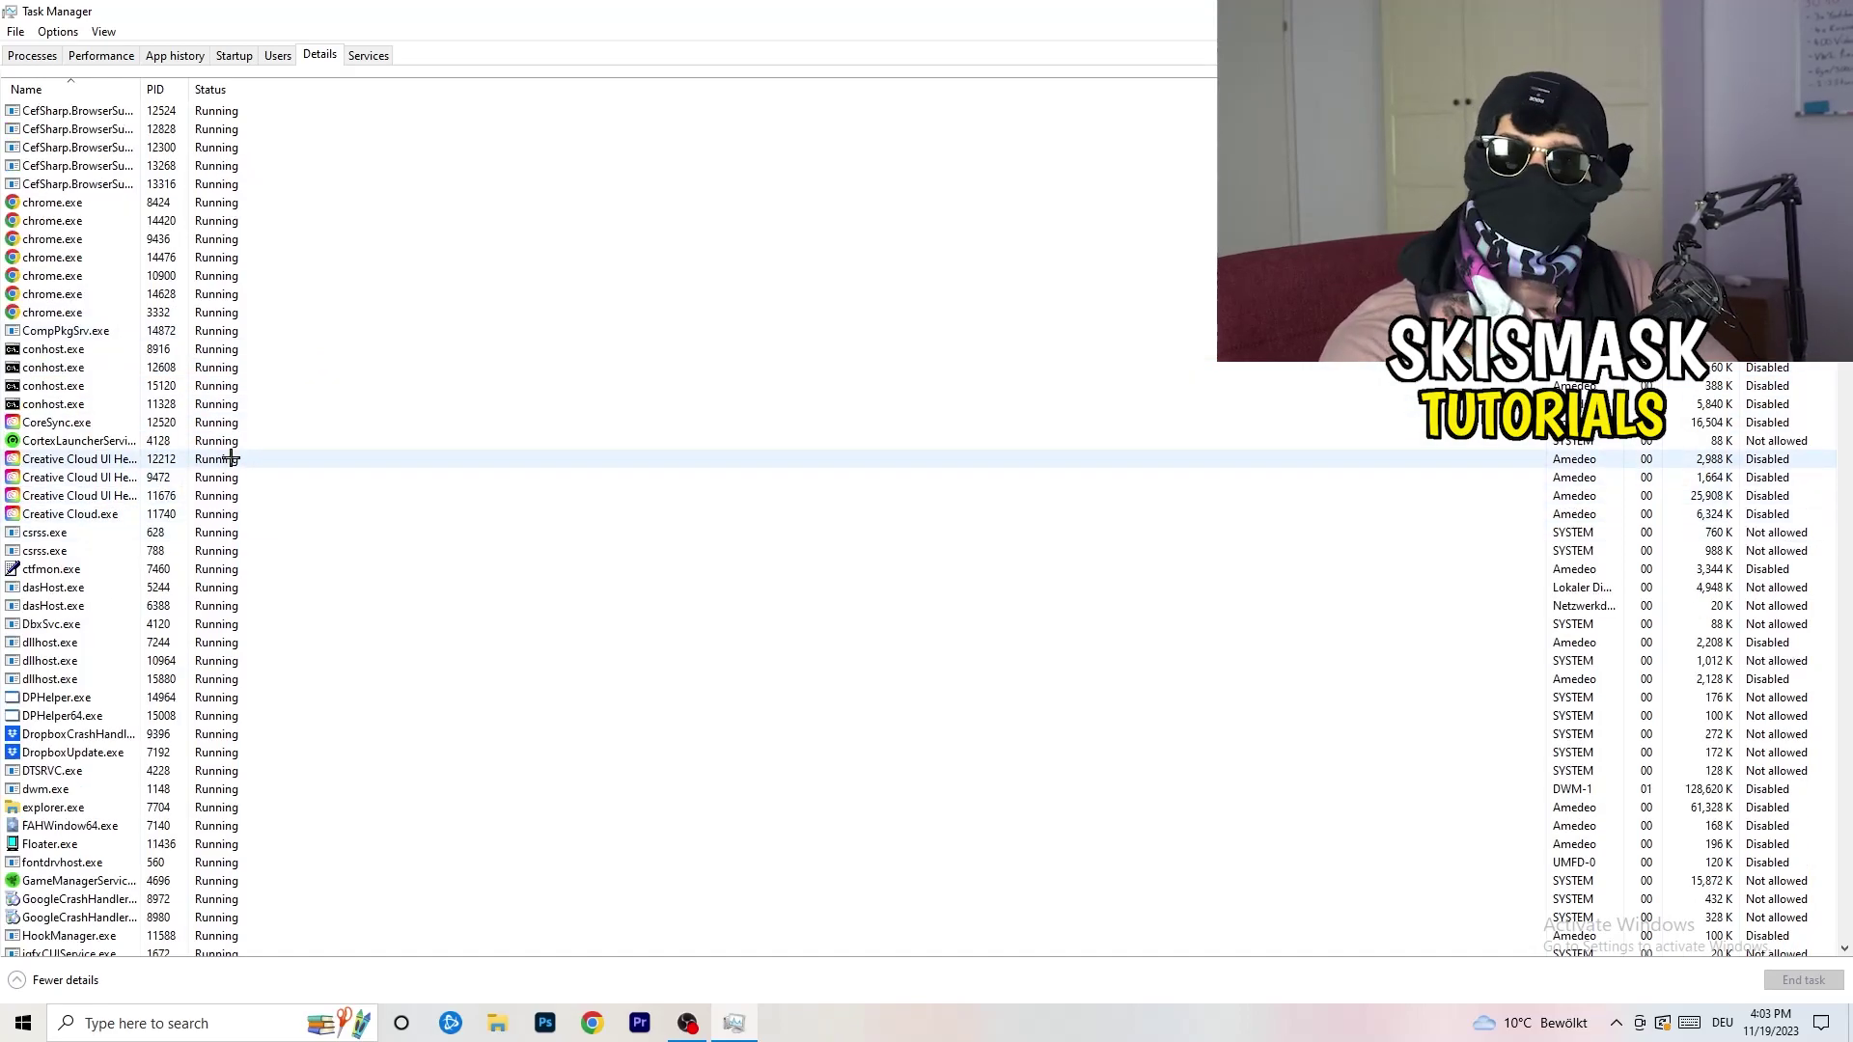
right_click(77, 496)
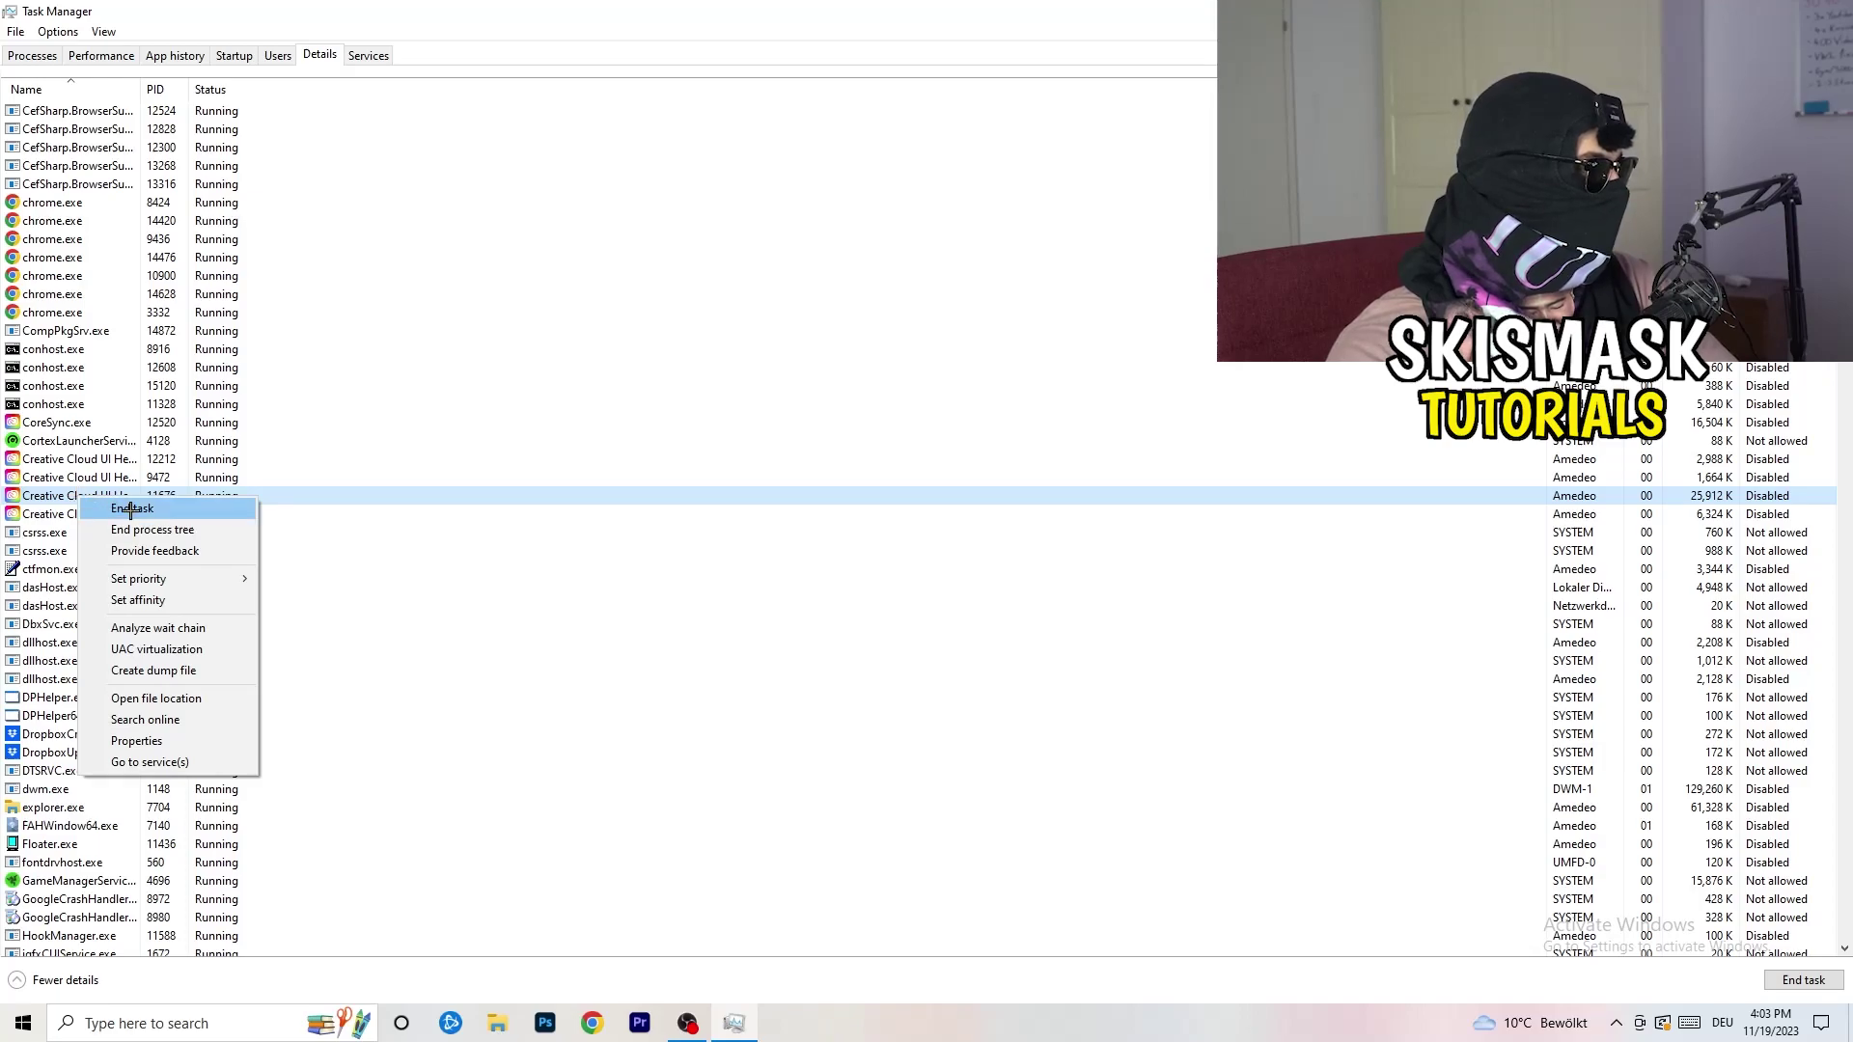
mouse_move(158, 578)
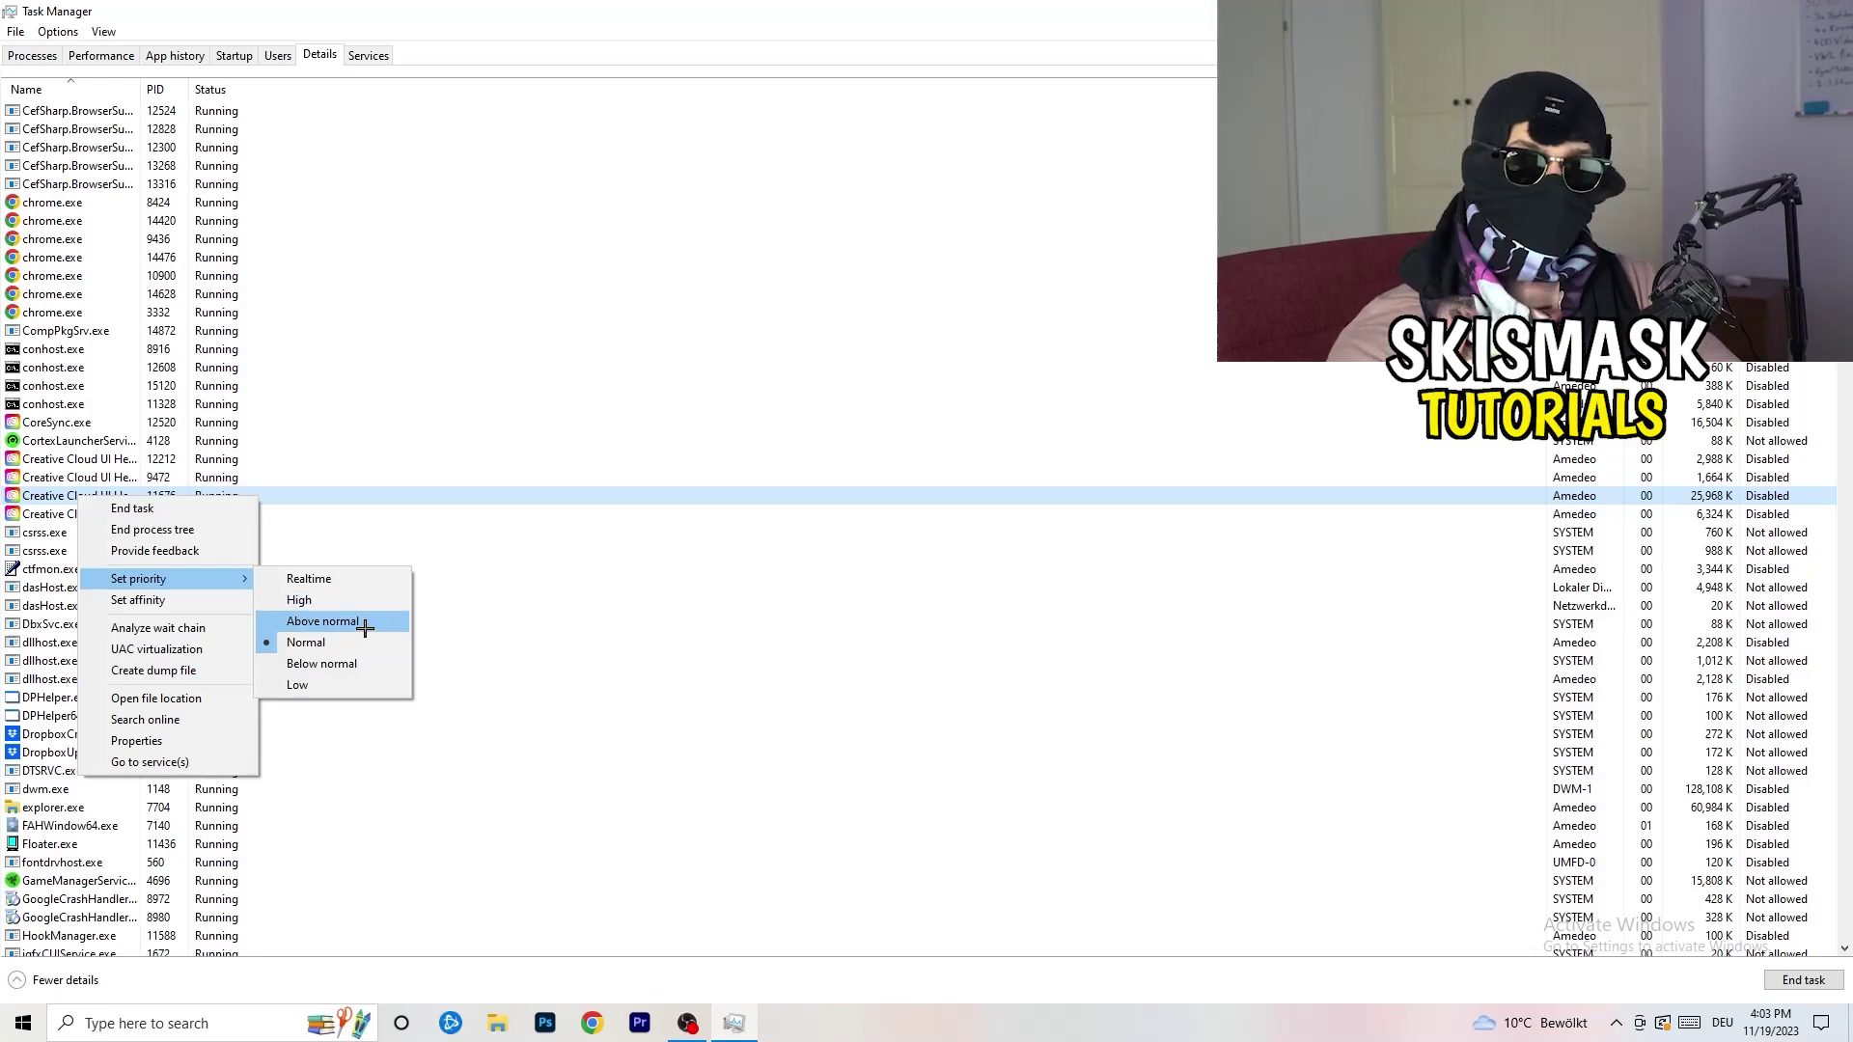
Review Startup apps, leave DT_Startup enabled, and close Task Manager
left_click(252, 62)
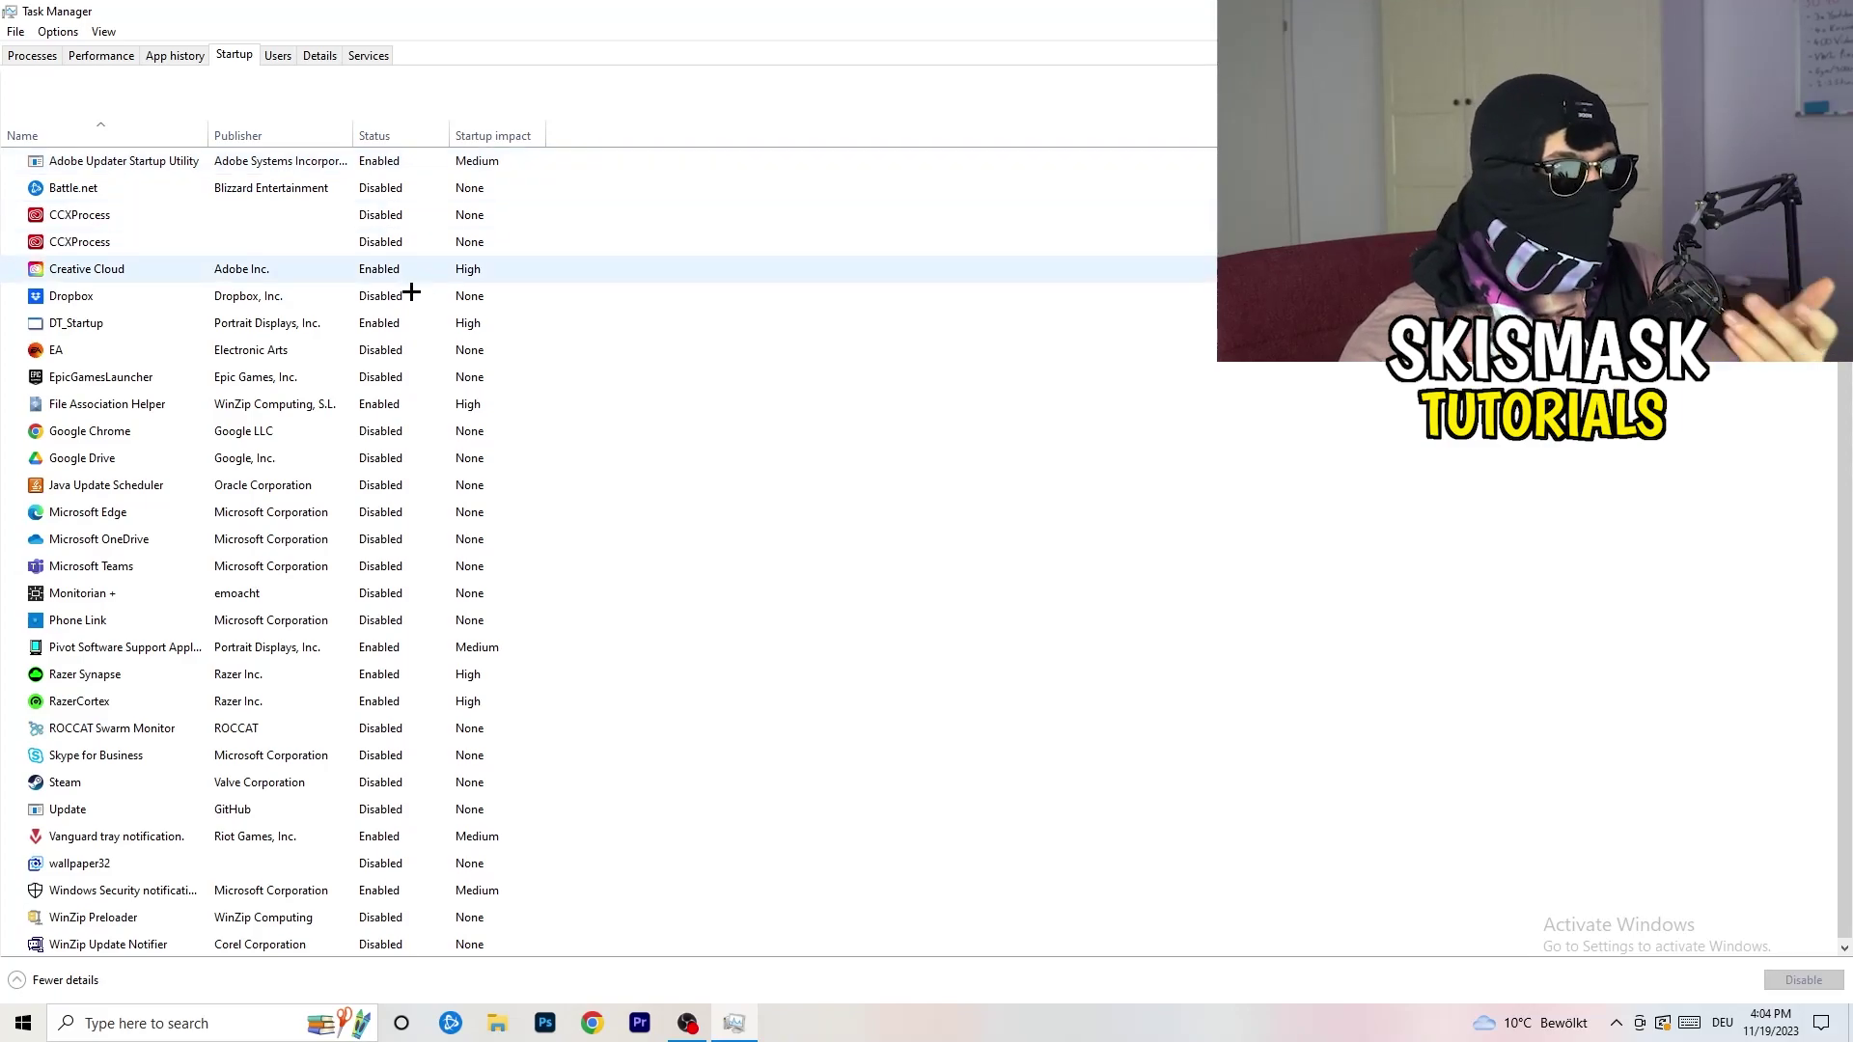
right_click(423, 318)
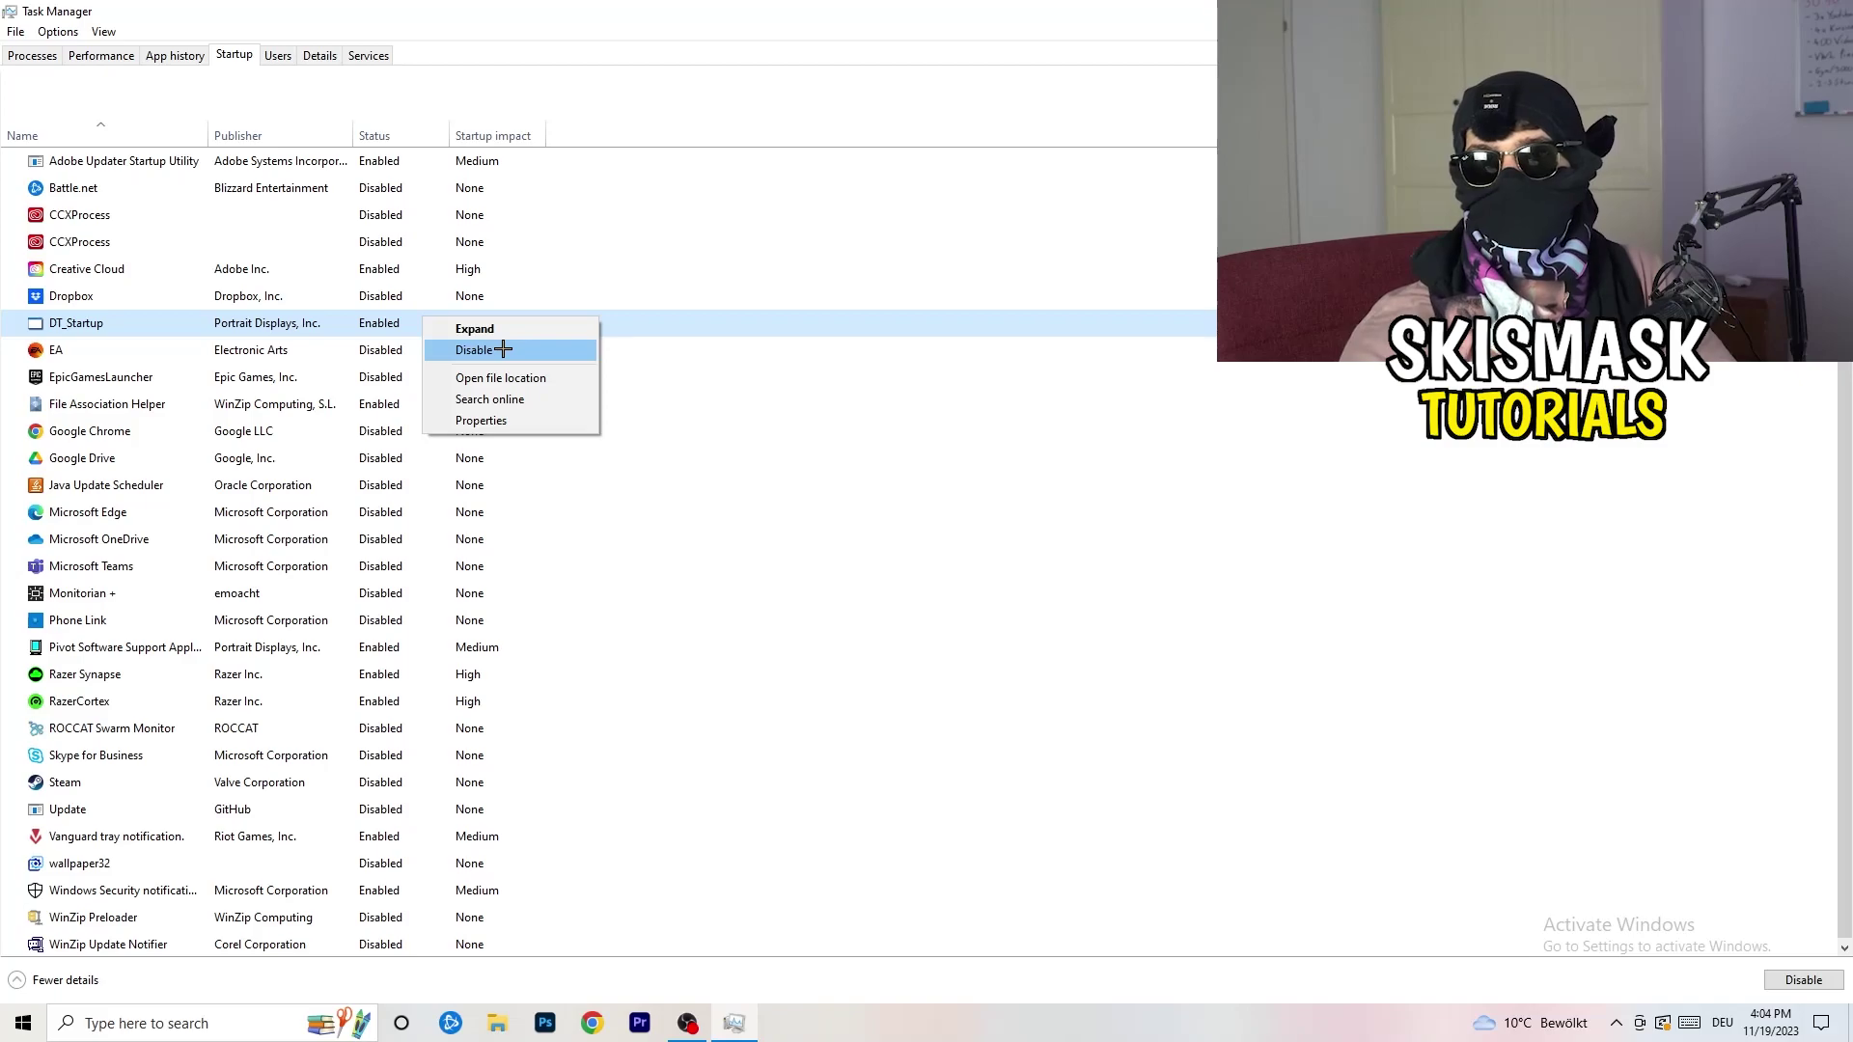
key("Escape")
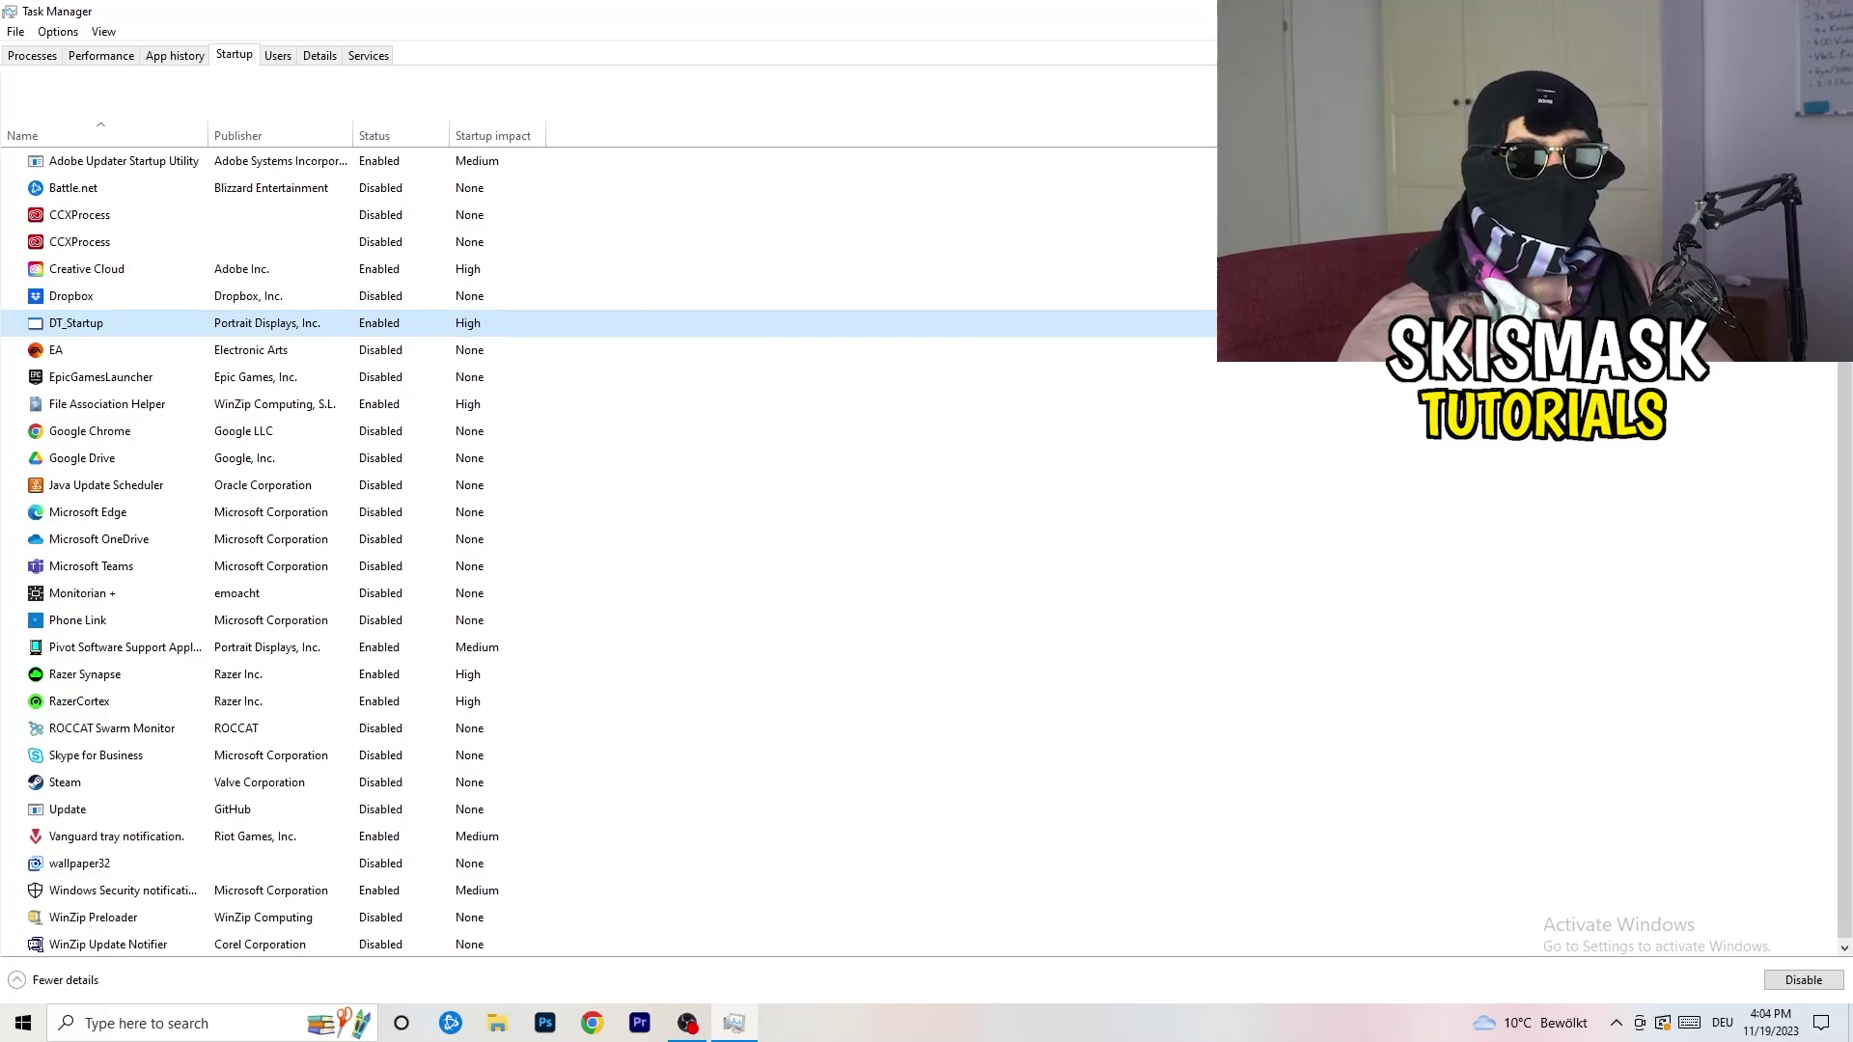
key("alt+F4")
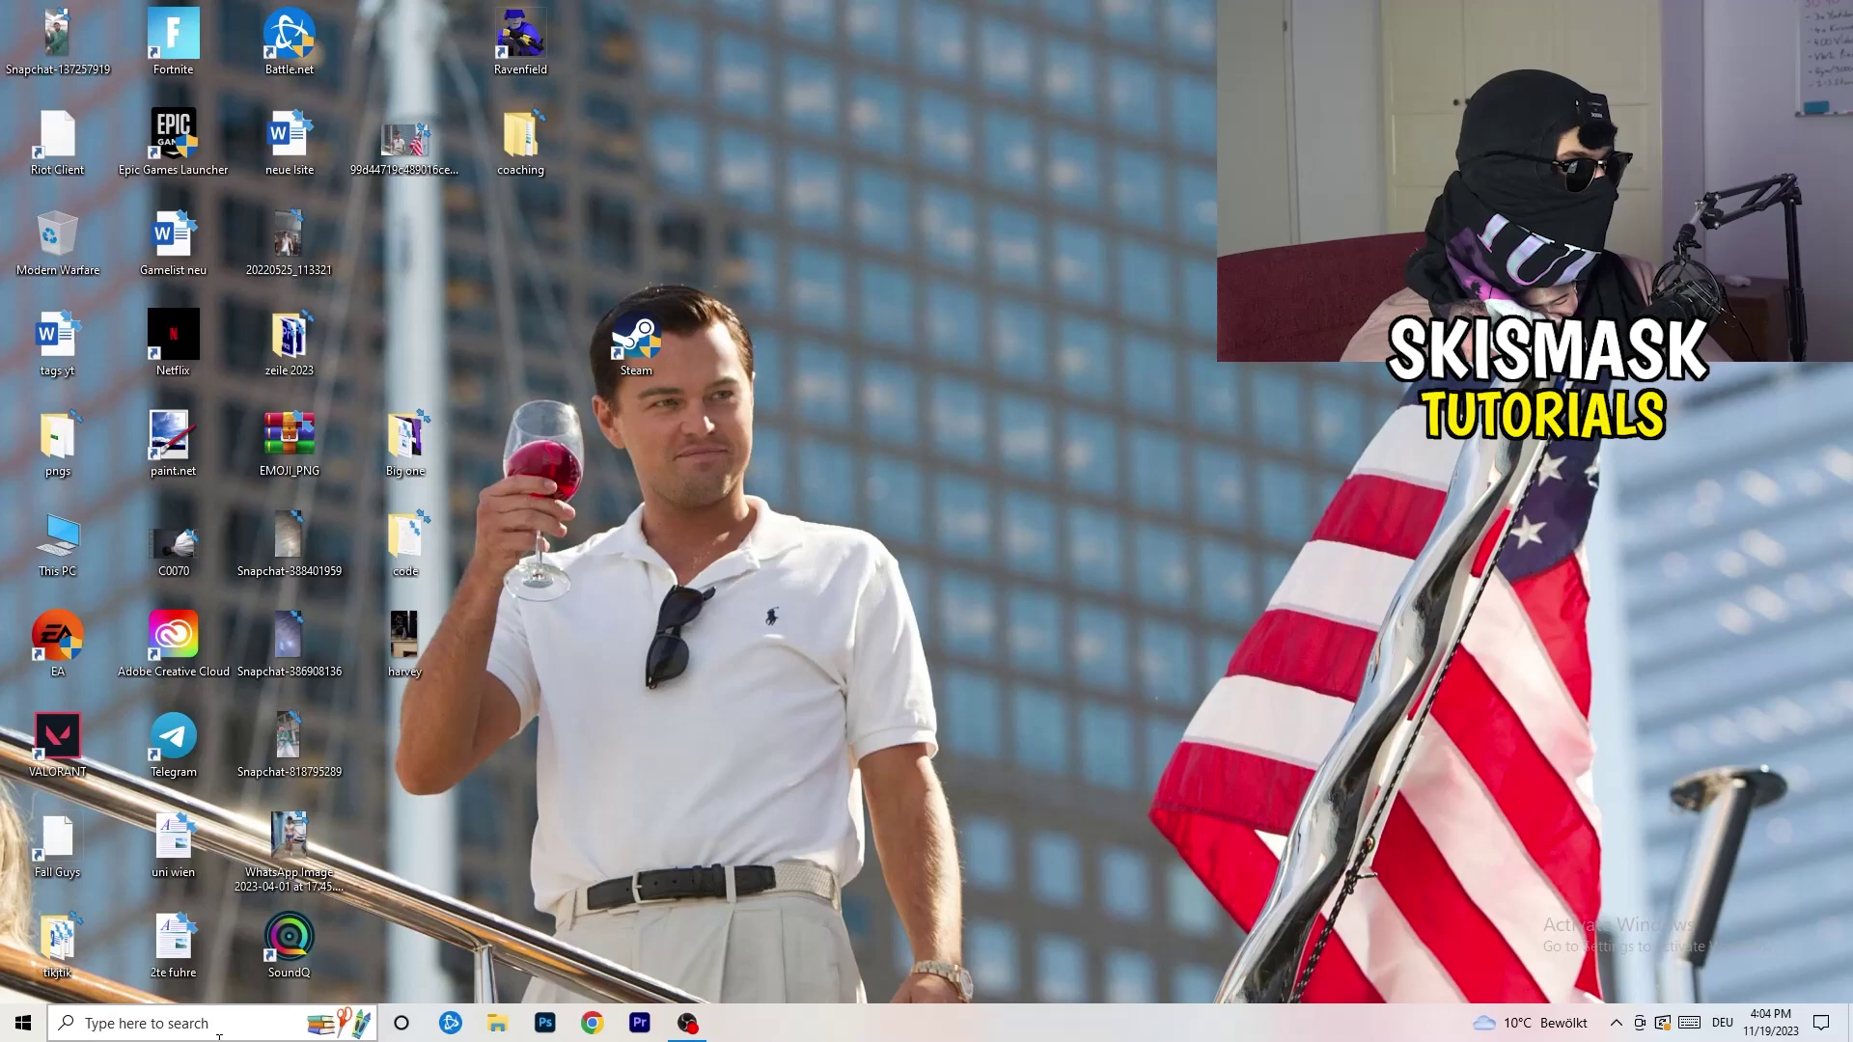
Keep display scale at 100% and resolution 1920 × 1080, then go to Power & sleep
left_click(9, 1035)
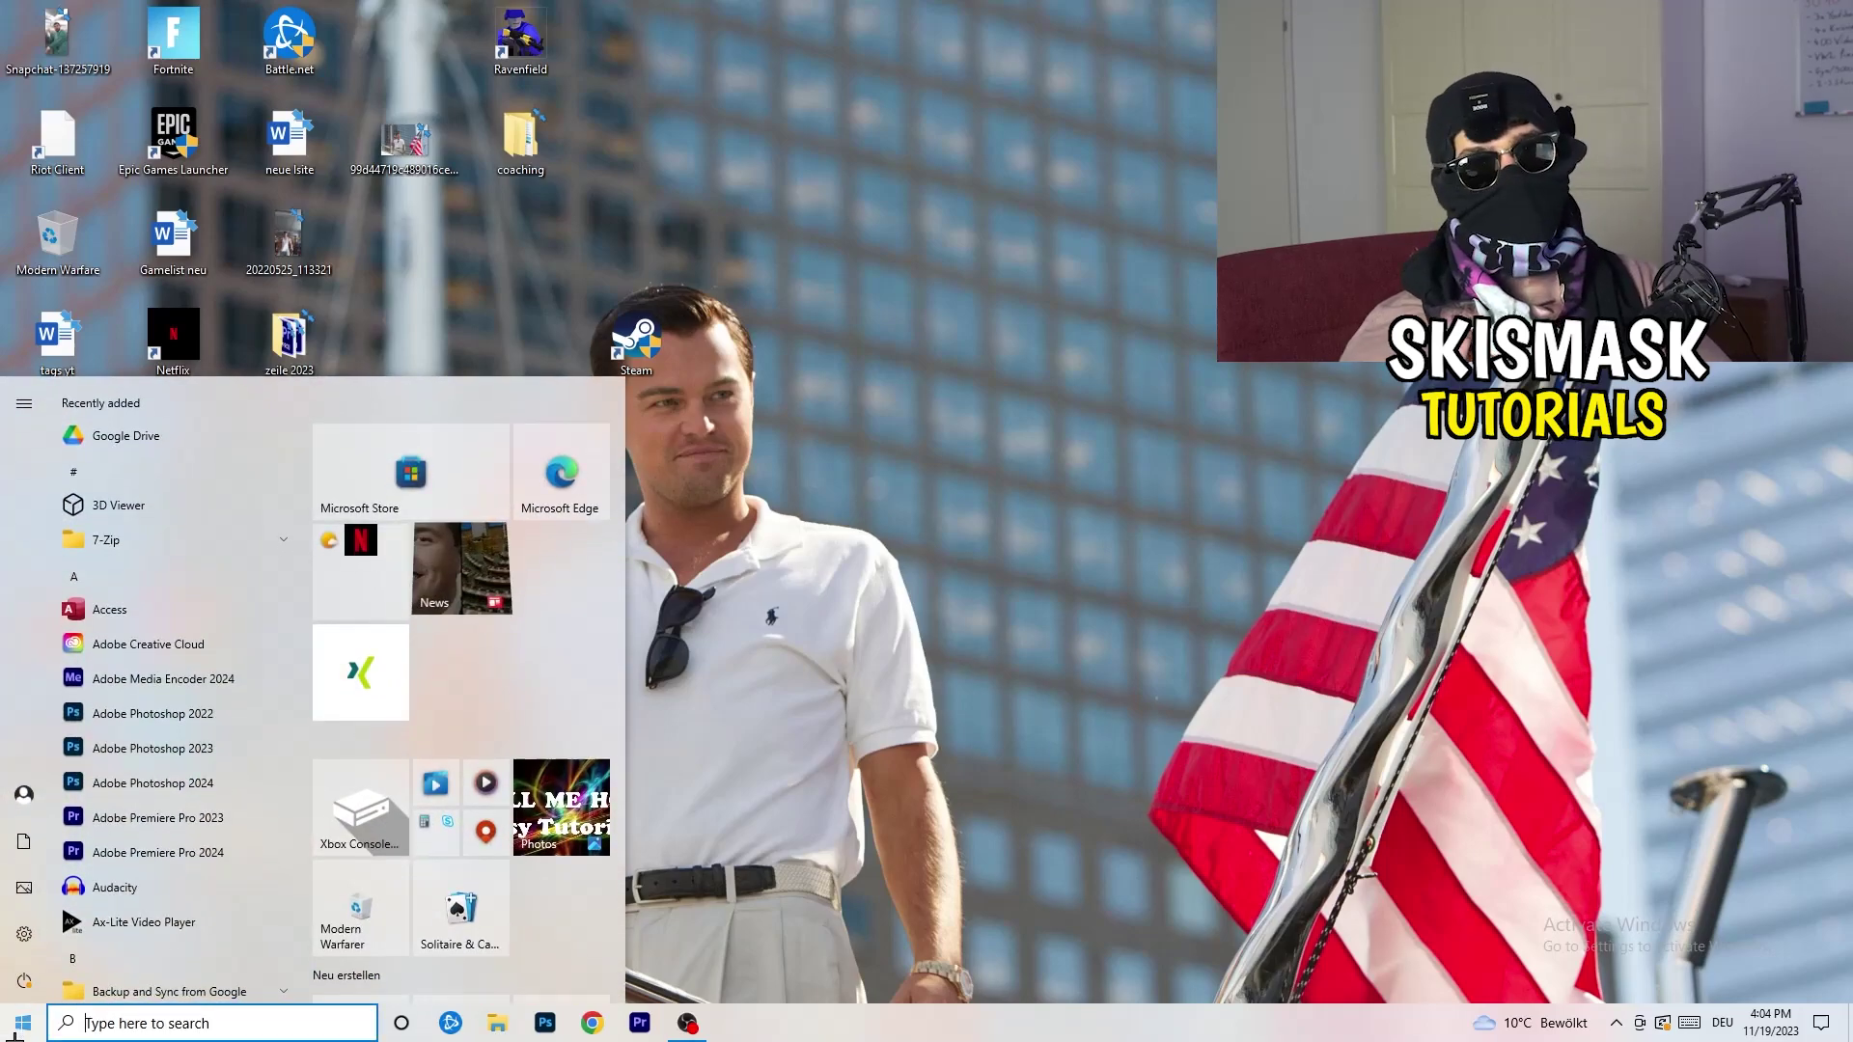
left_click(24, 934)
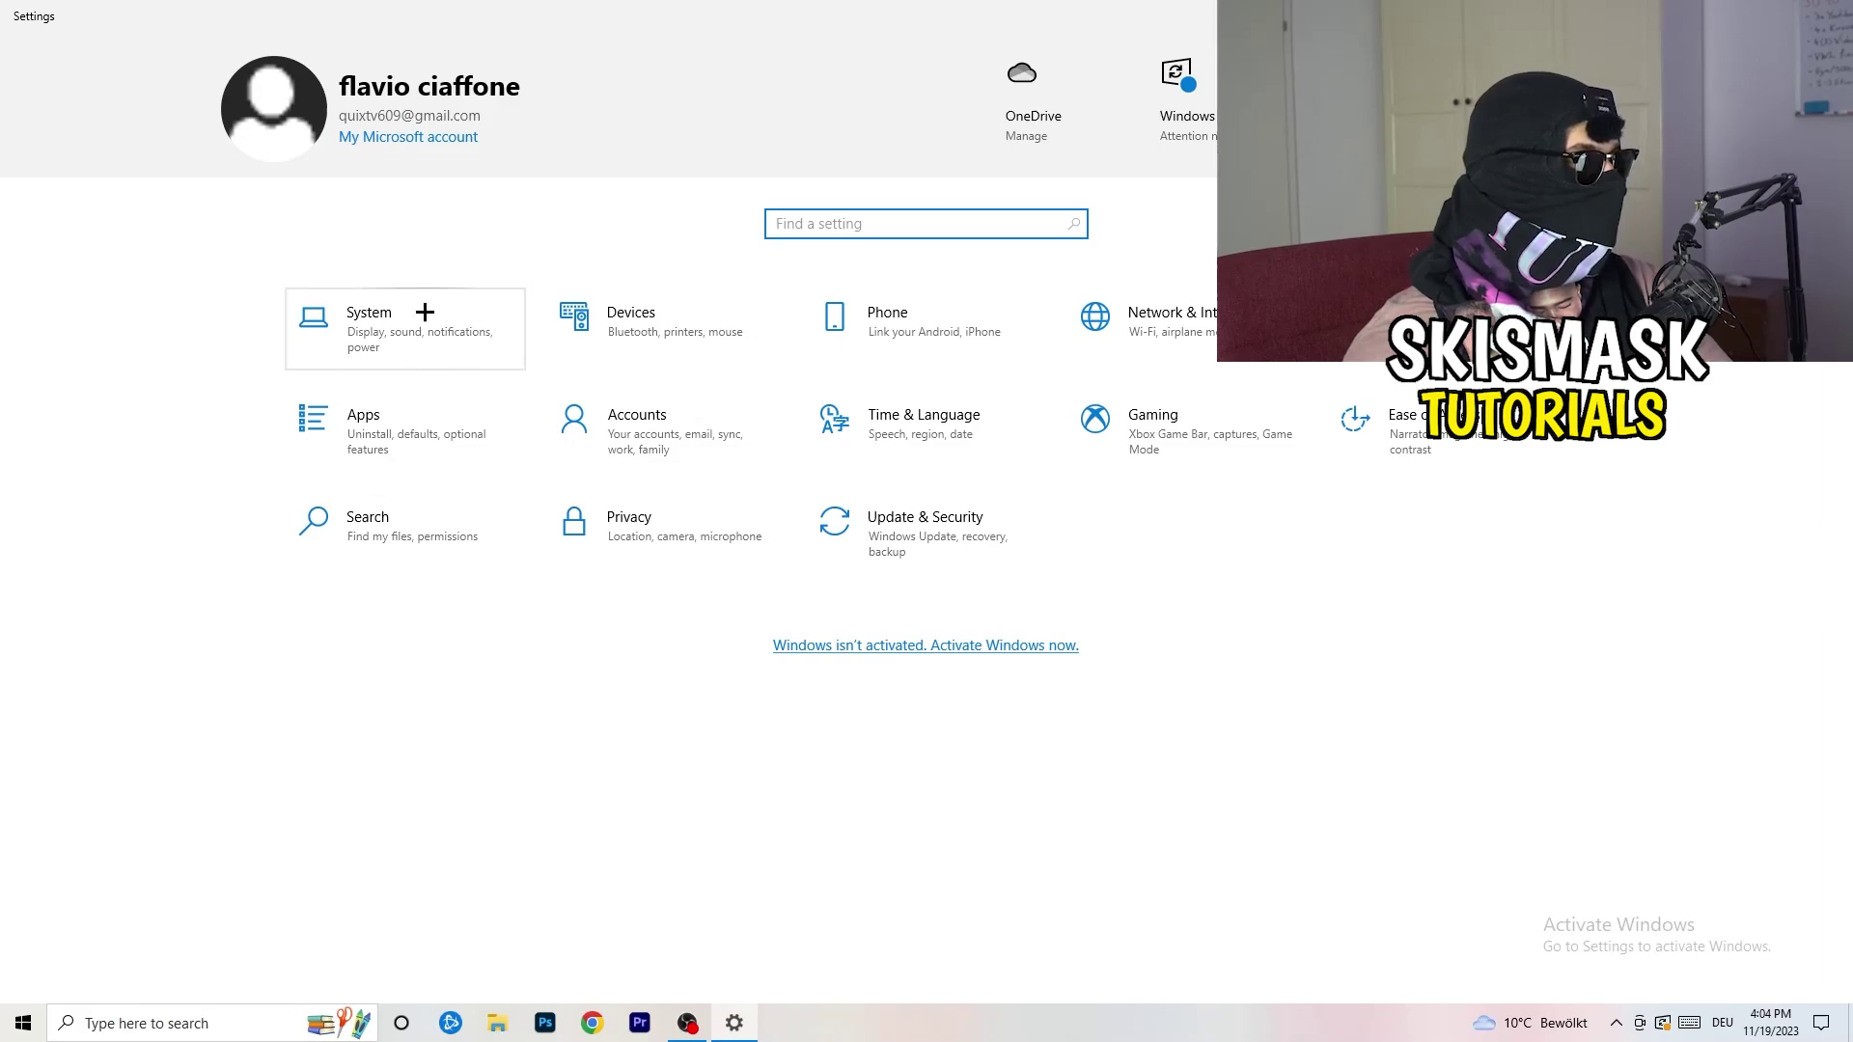
left_click(436, 312)
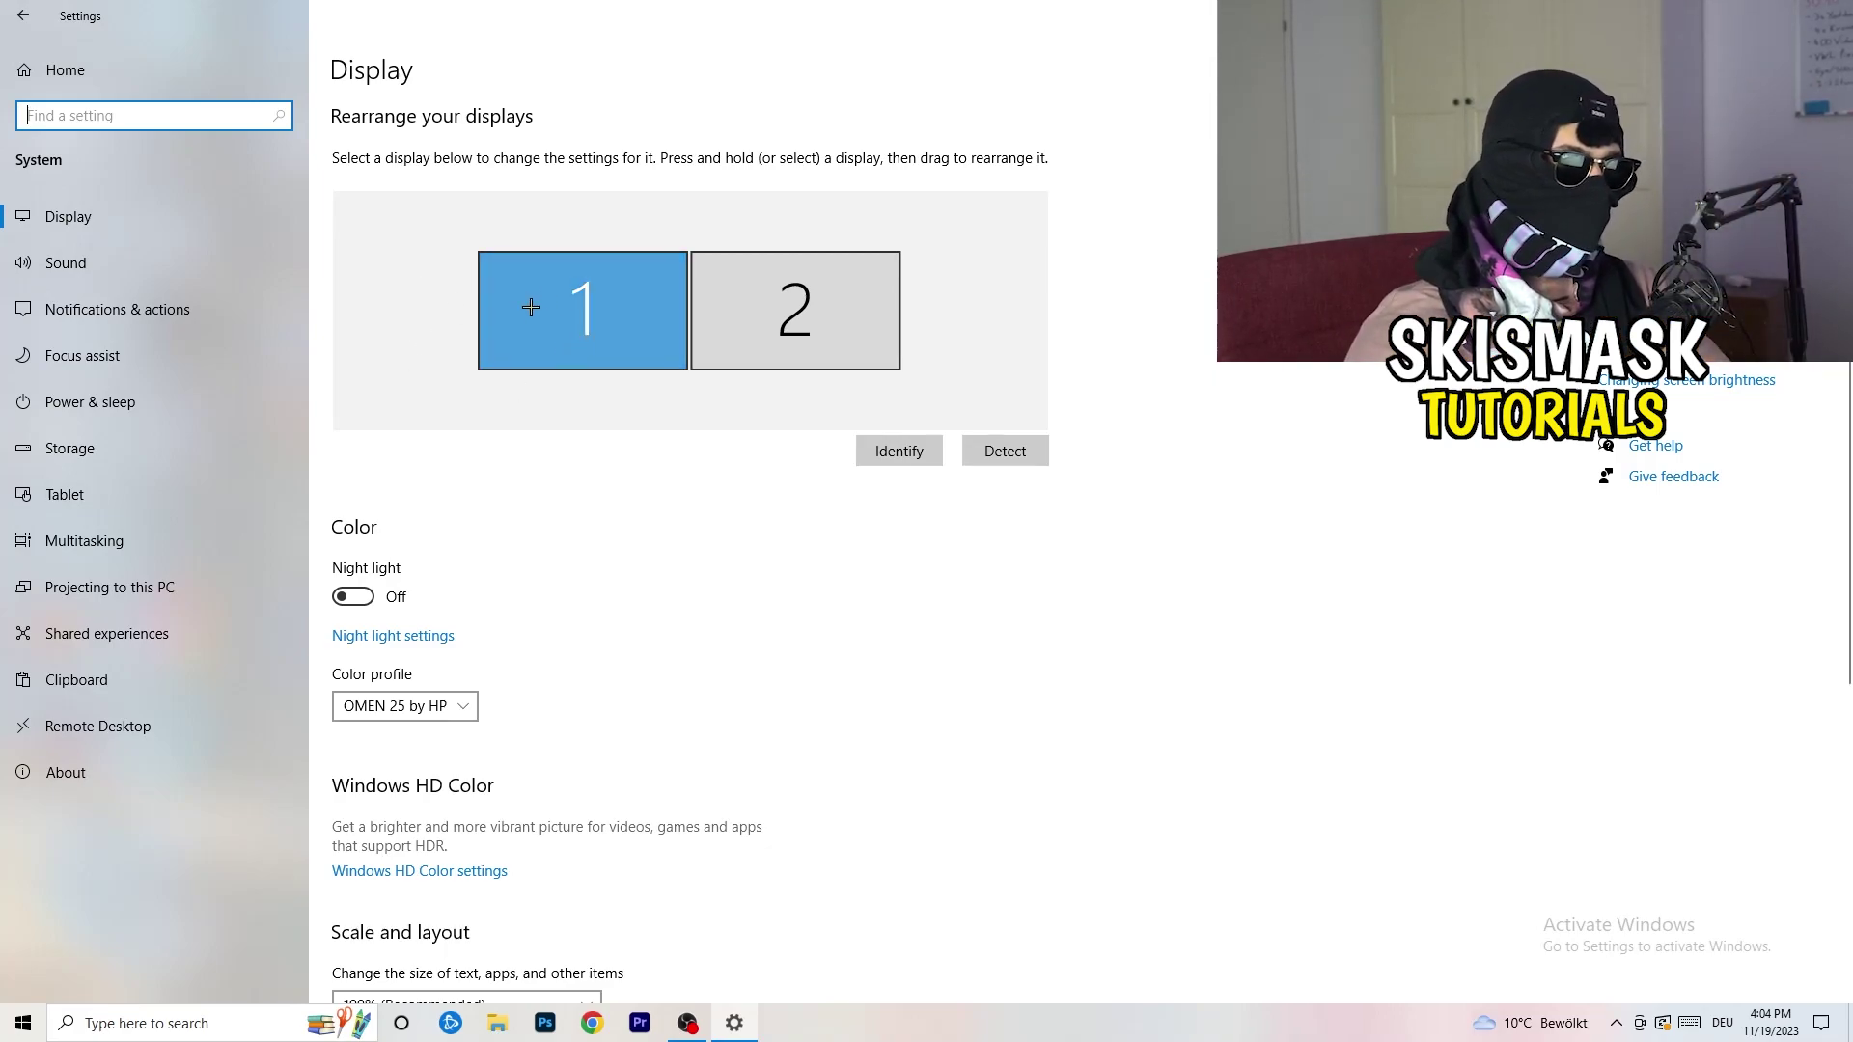
left_click(673, 350)
scroll(672, 350, "down", 5)
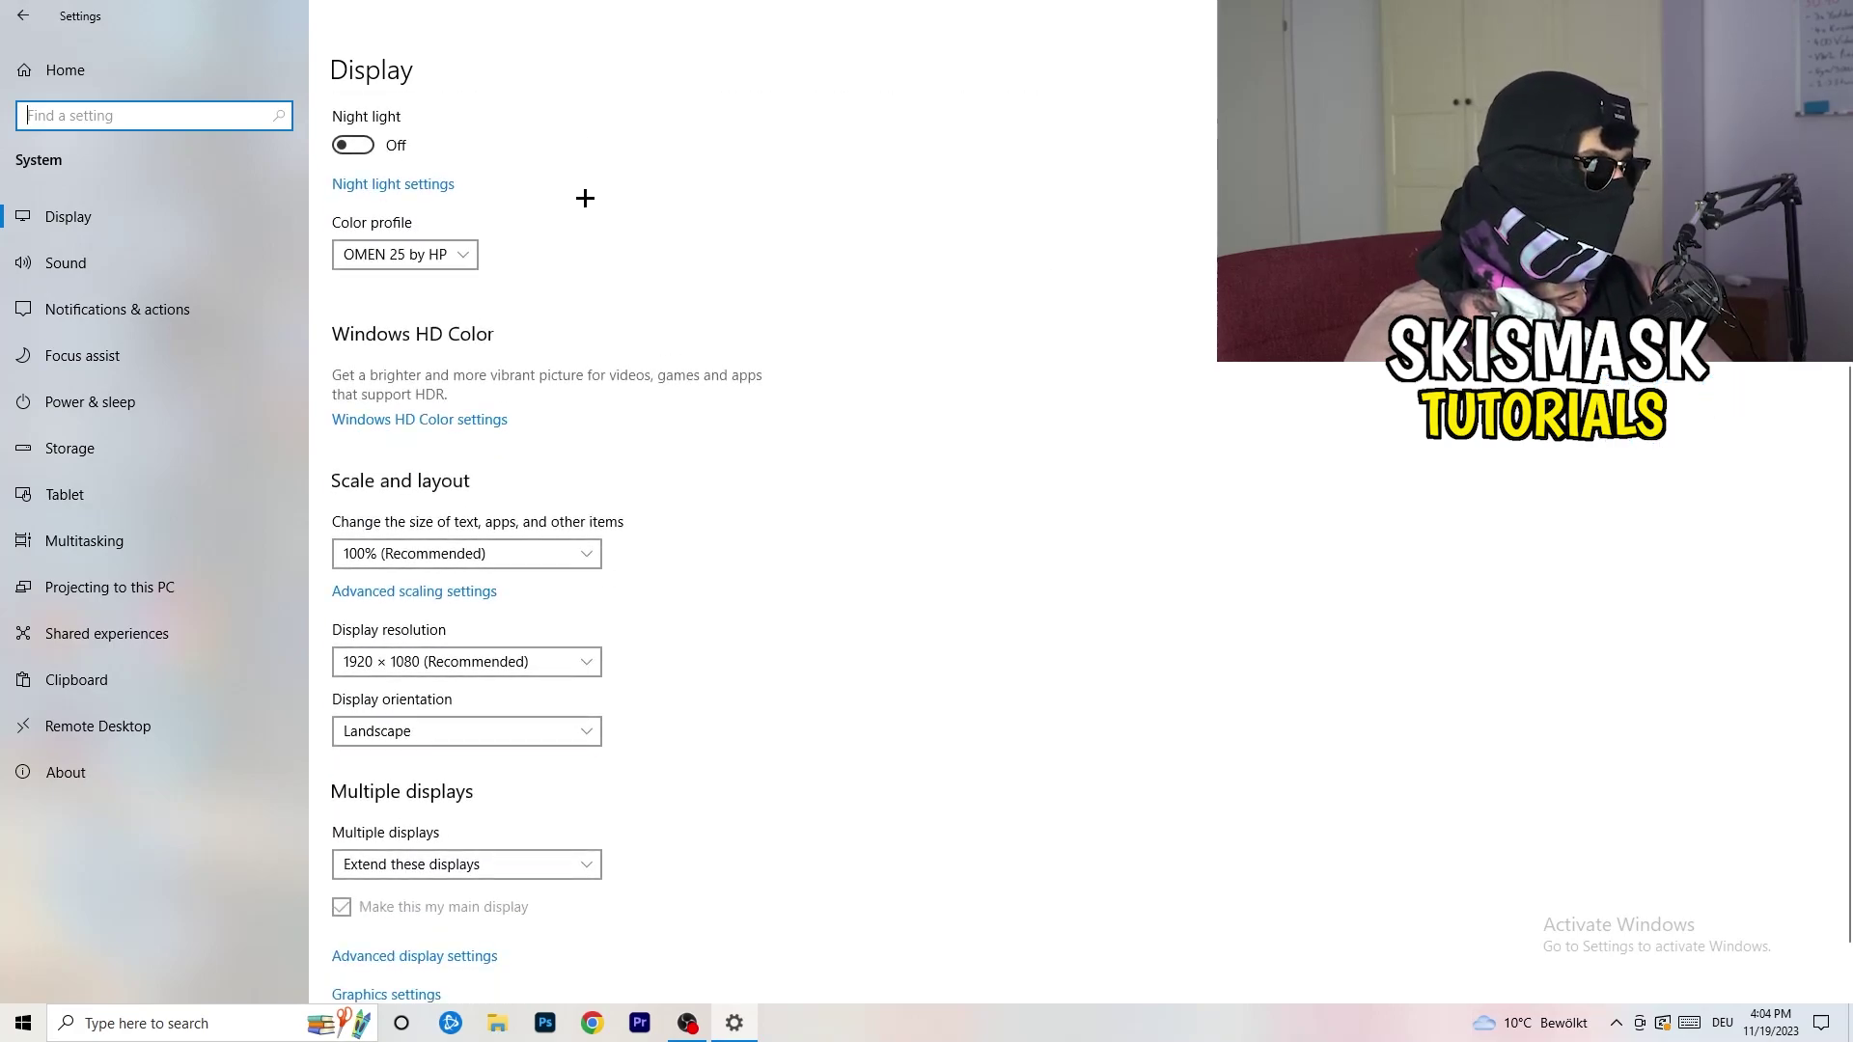
left_click(532, 560)
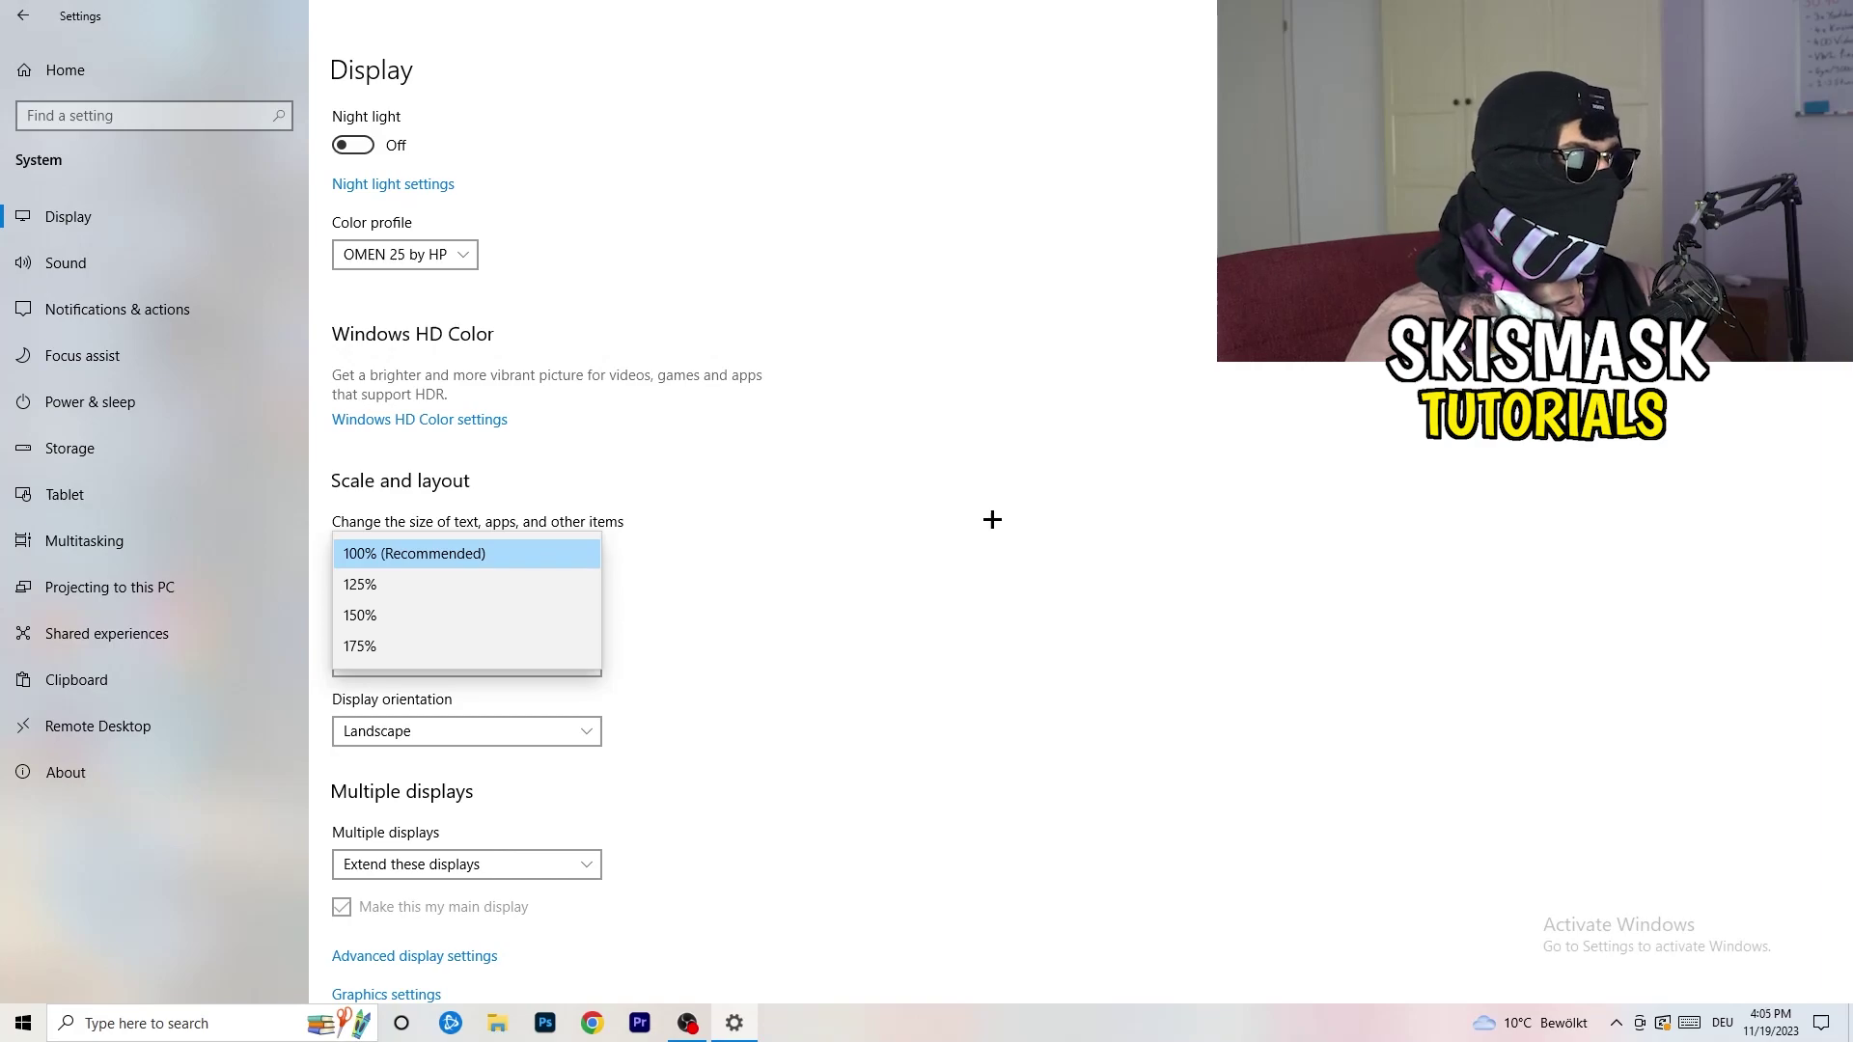
left_click(956, 512)
scroll(789, 532, "down", 1)
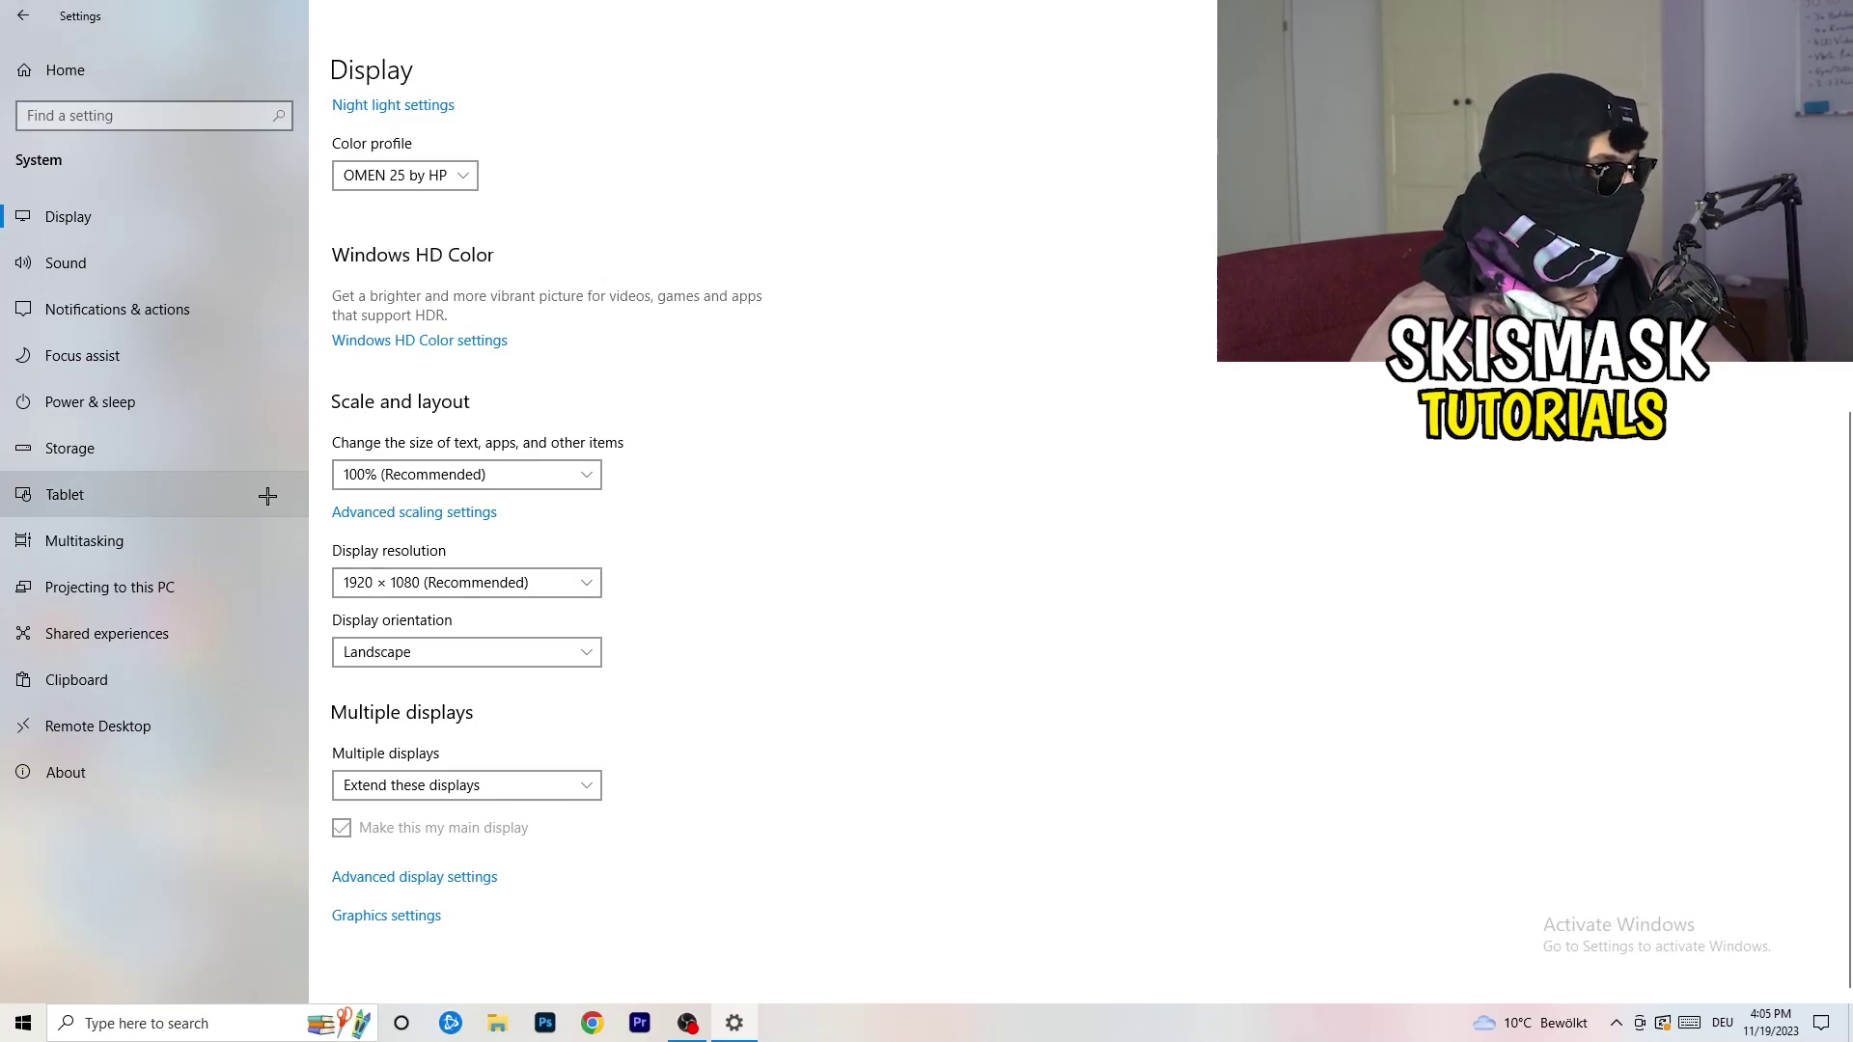
left_click(143, 409)
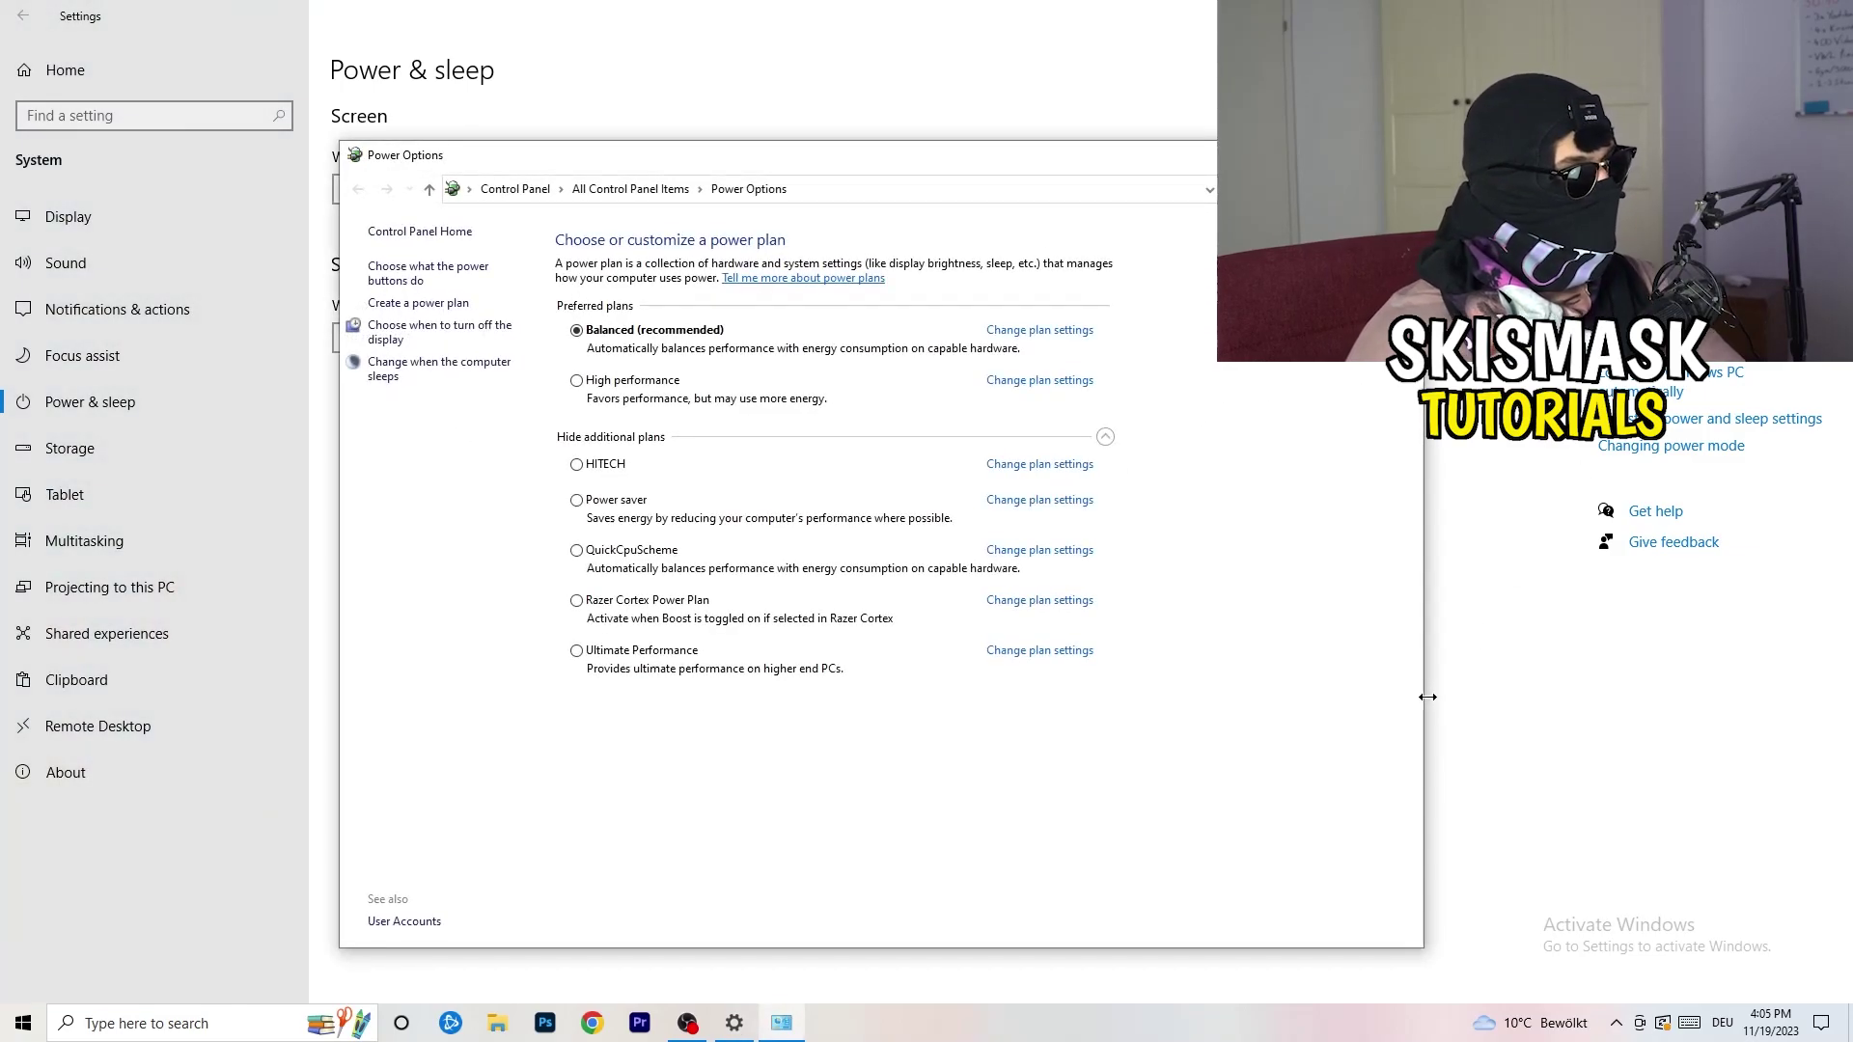
left_click(1105, 436)
left_click(1105, 436)
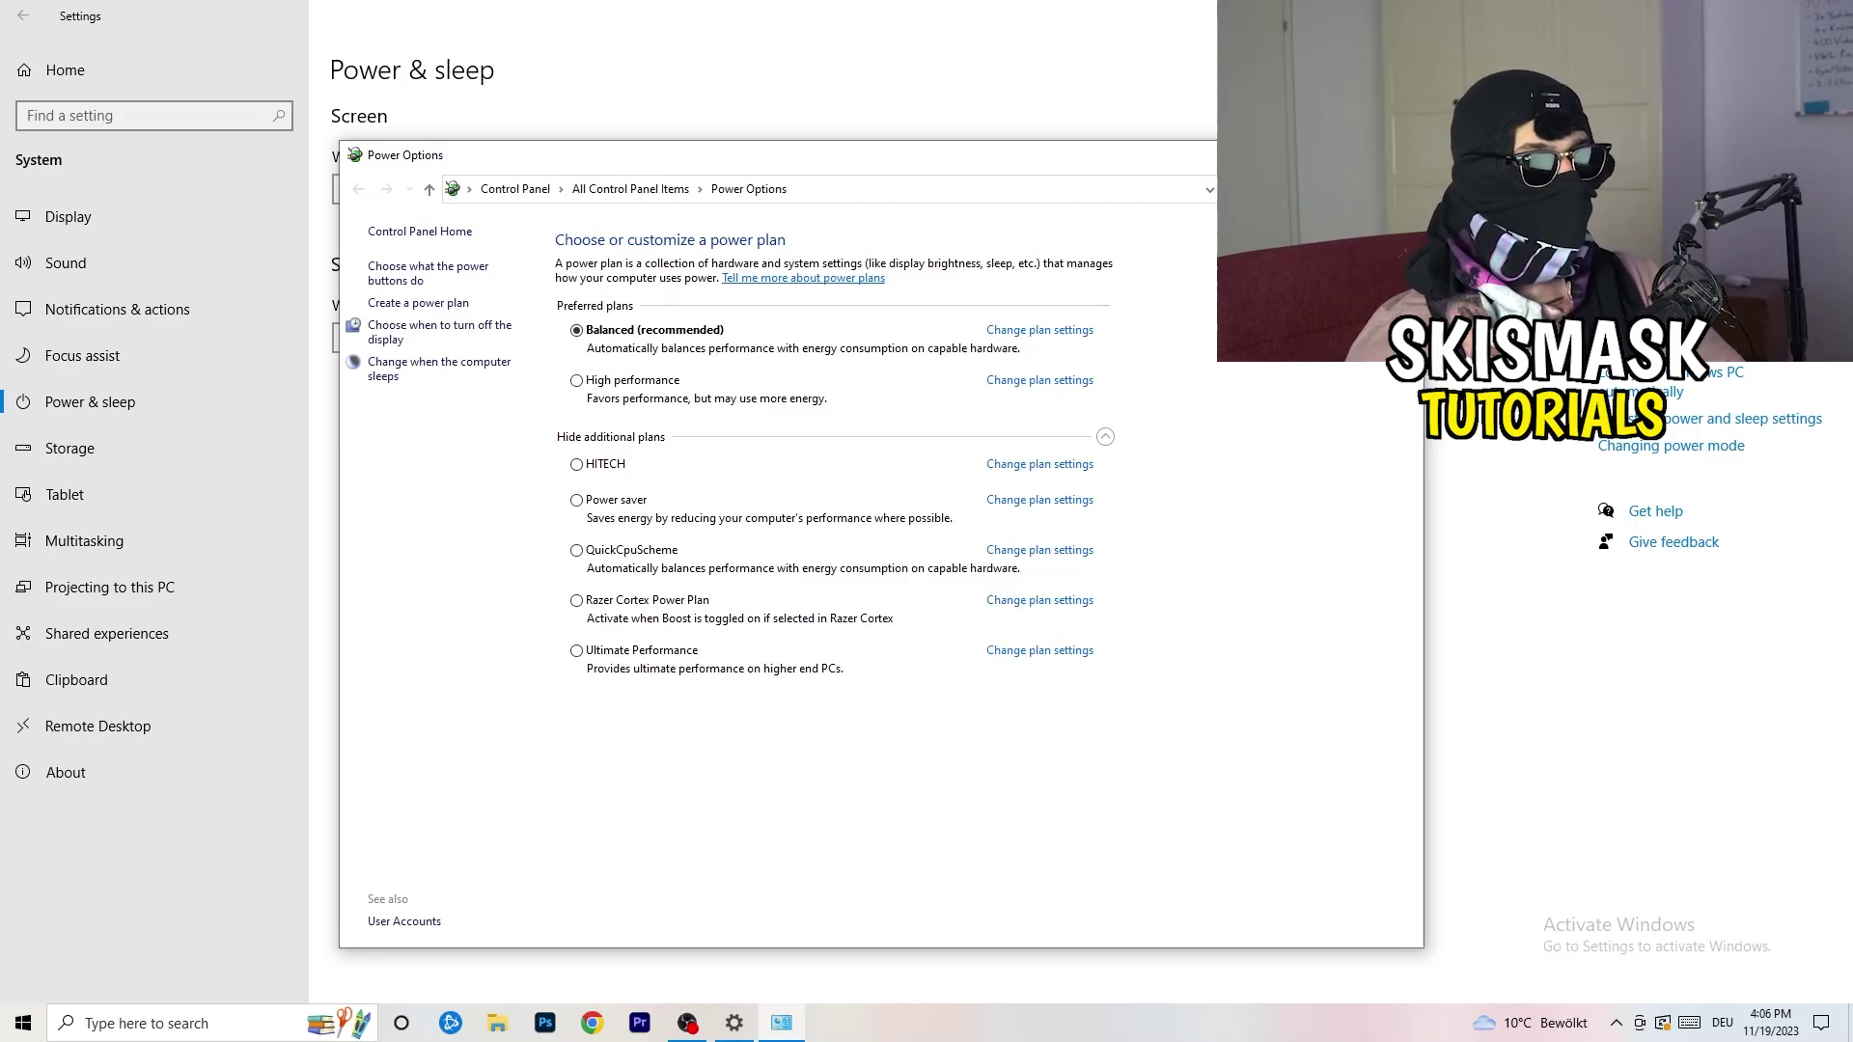
key("alt+F4")
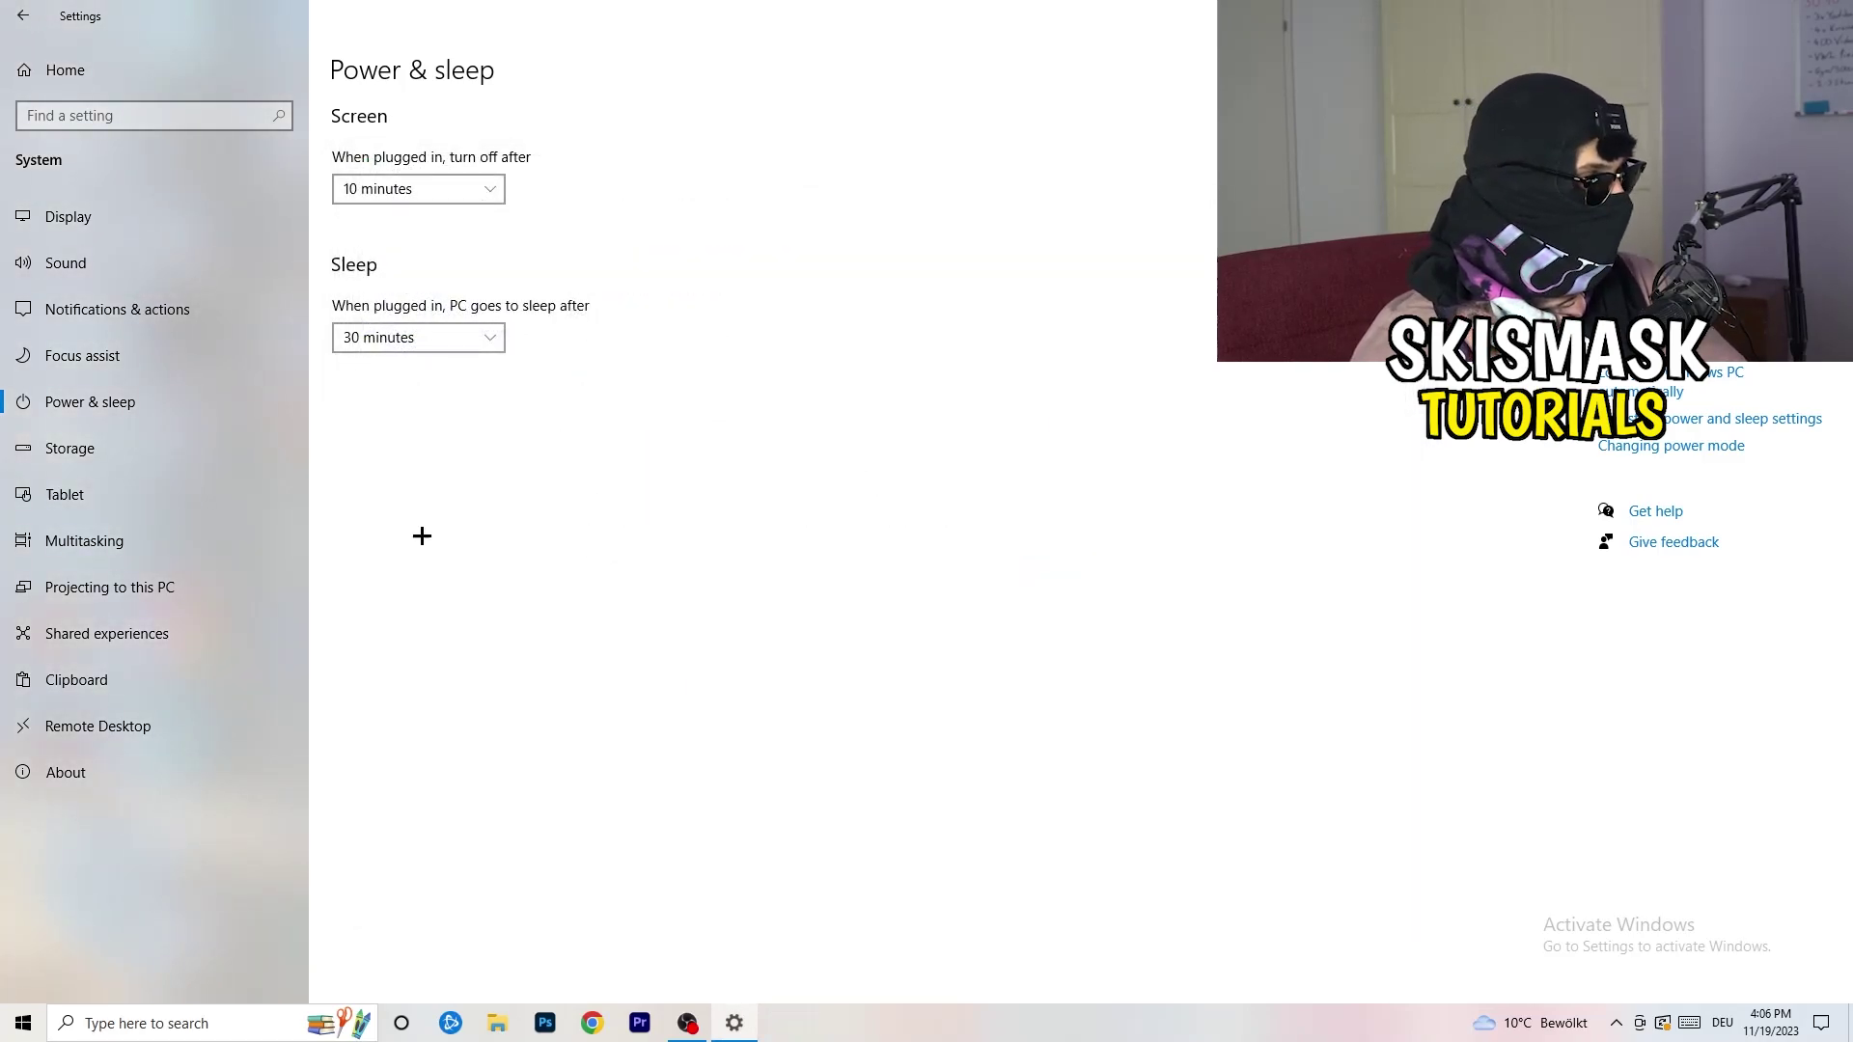
In Storage Sense settings, turn on deleting temporary files apps aren't using
left_click(128, 454)
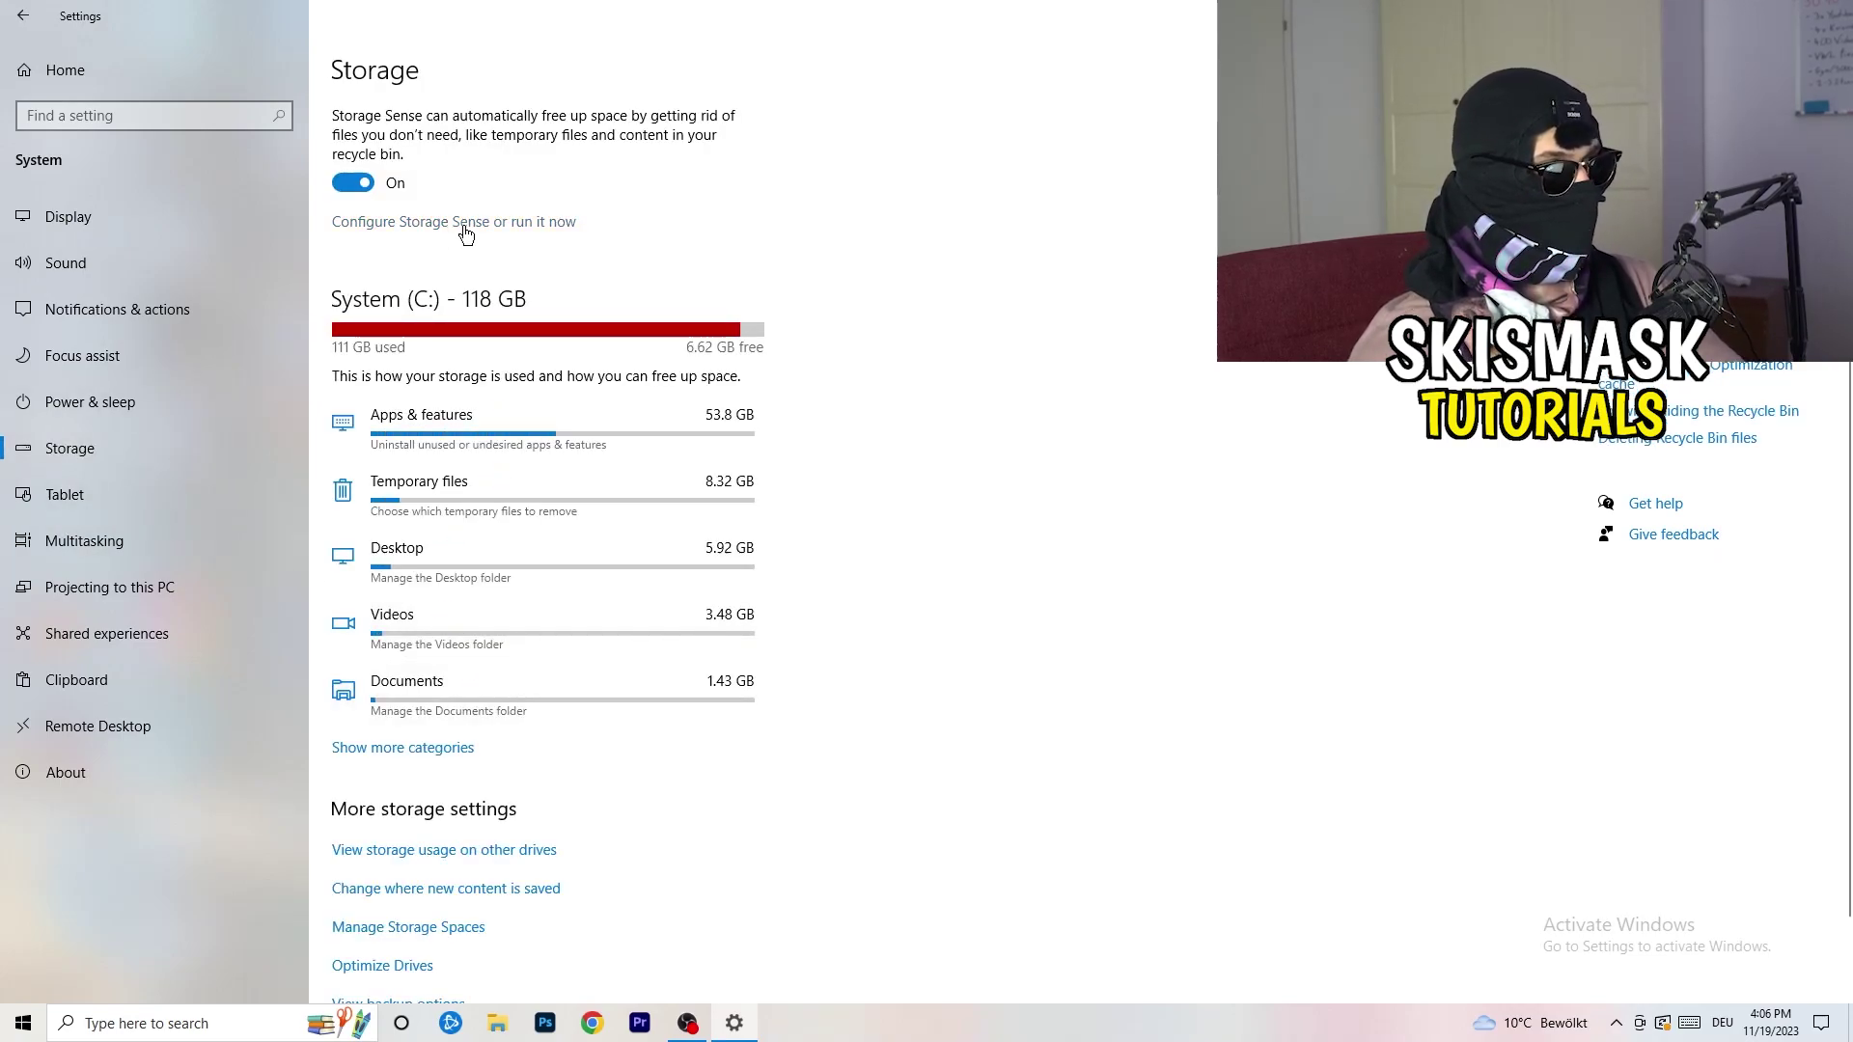
left_click(466, 223)
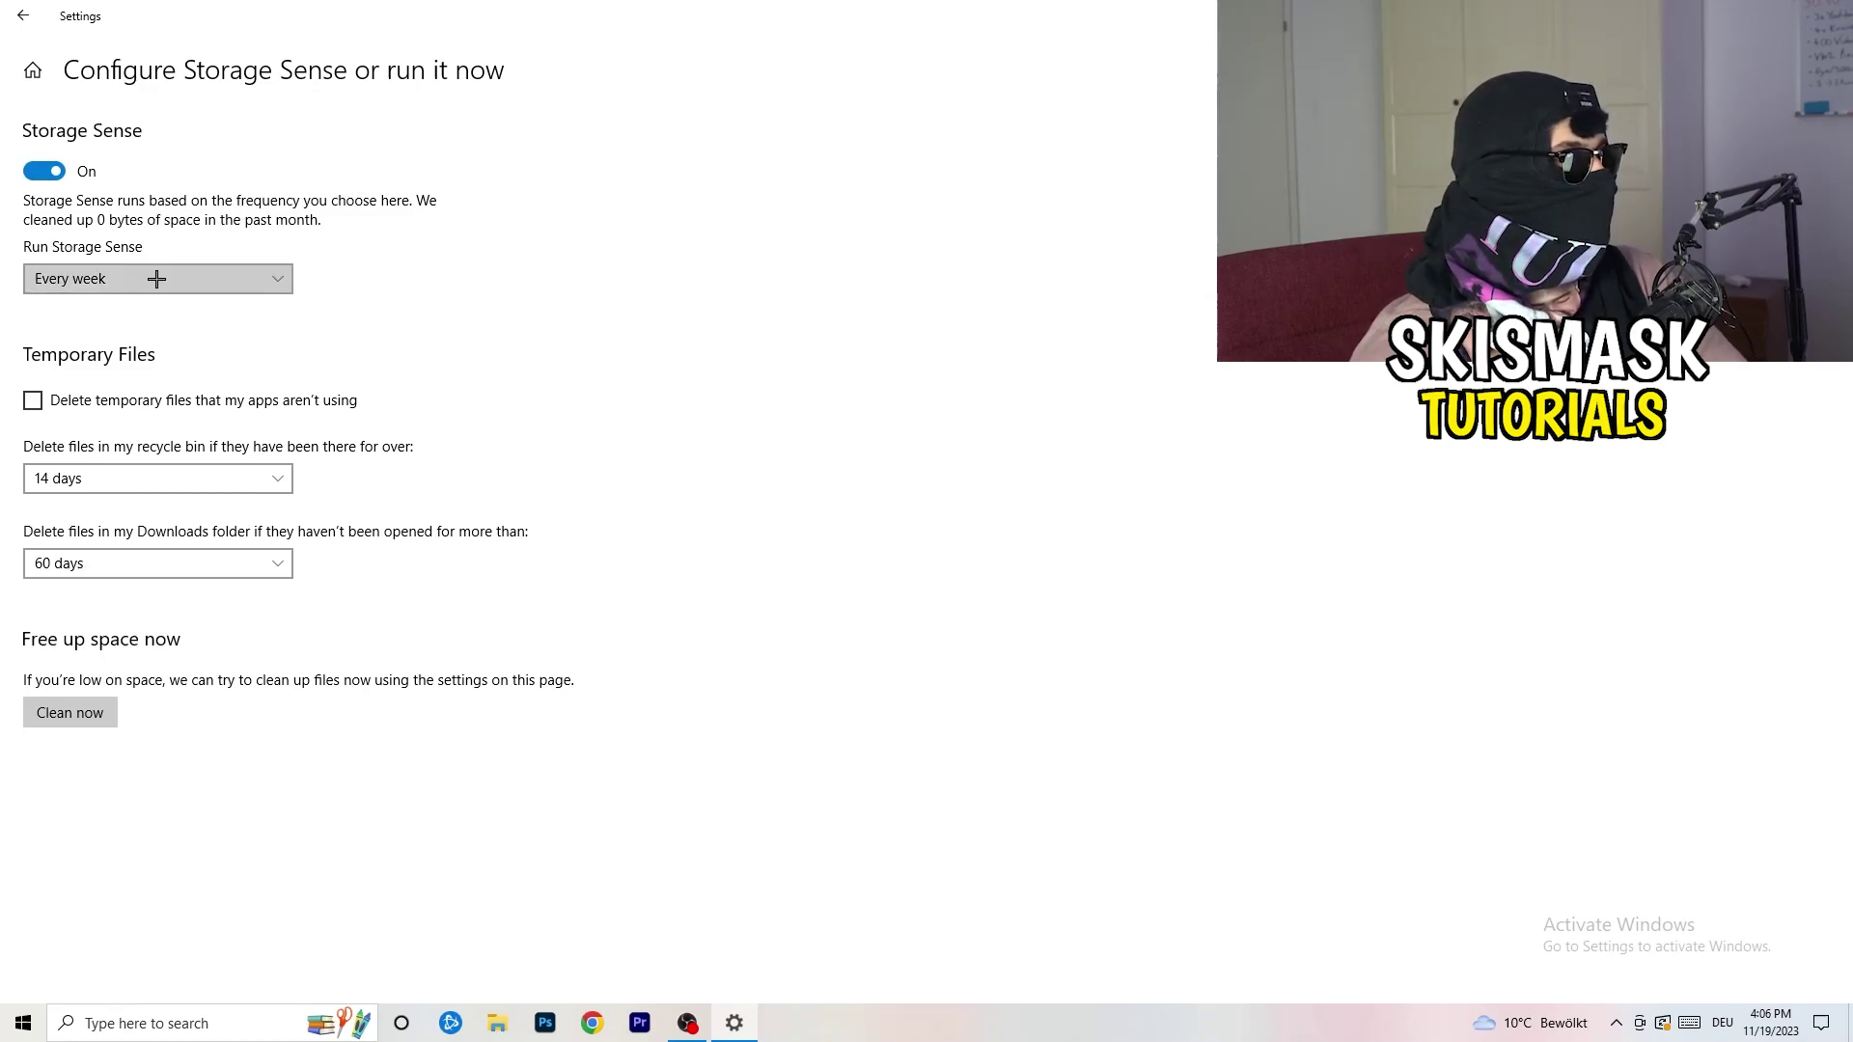
left_click(111, 401)
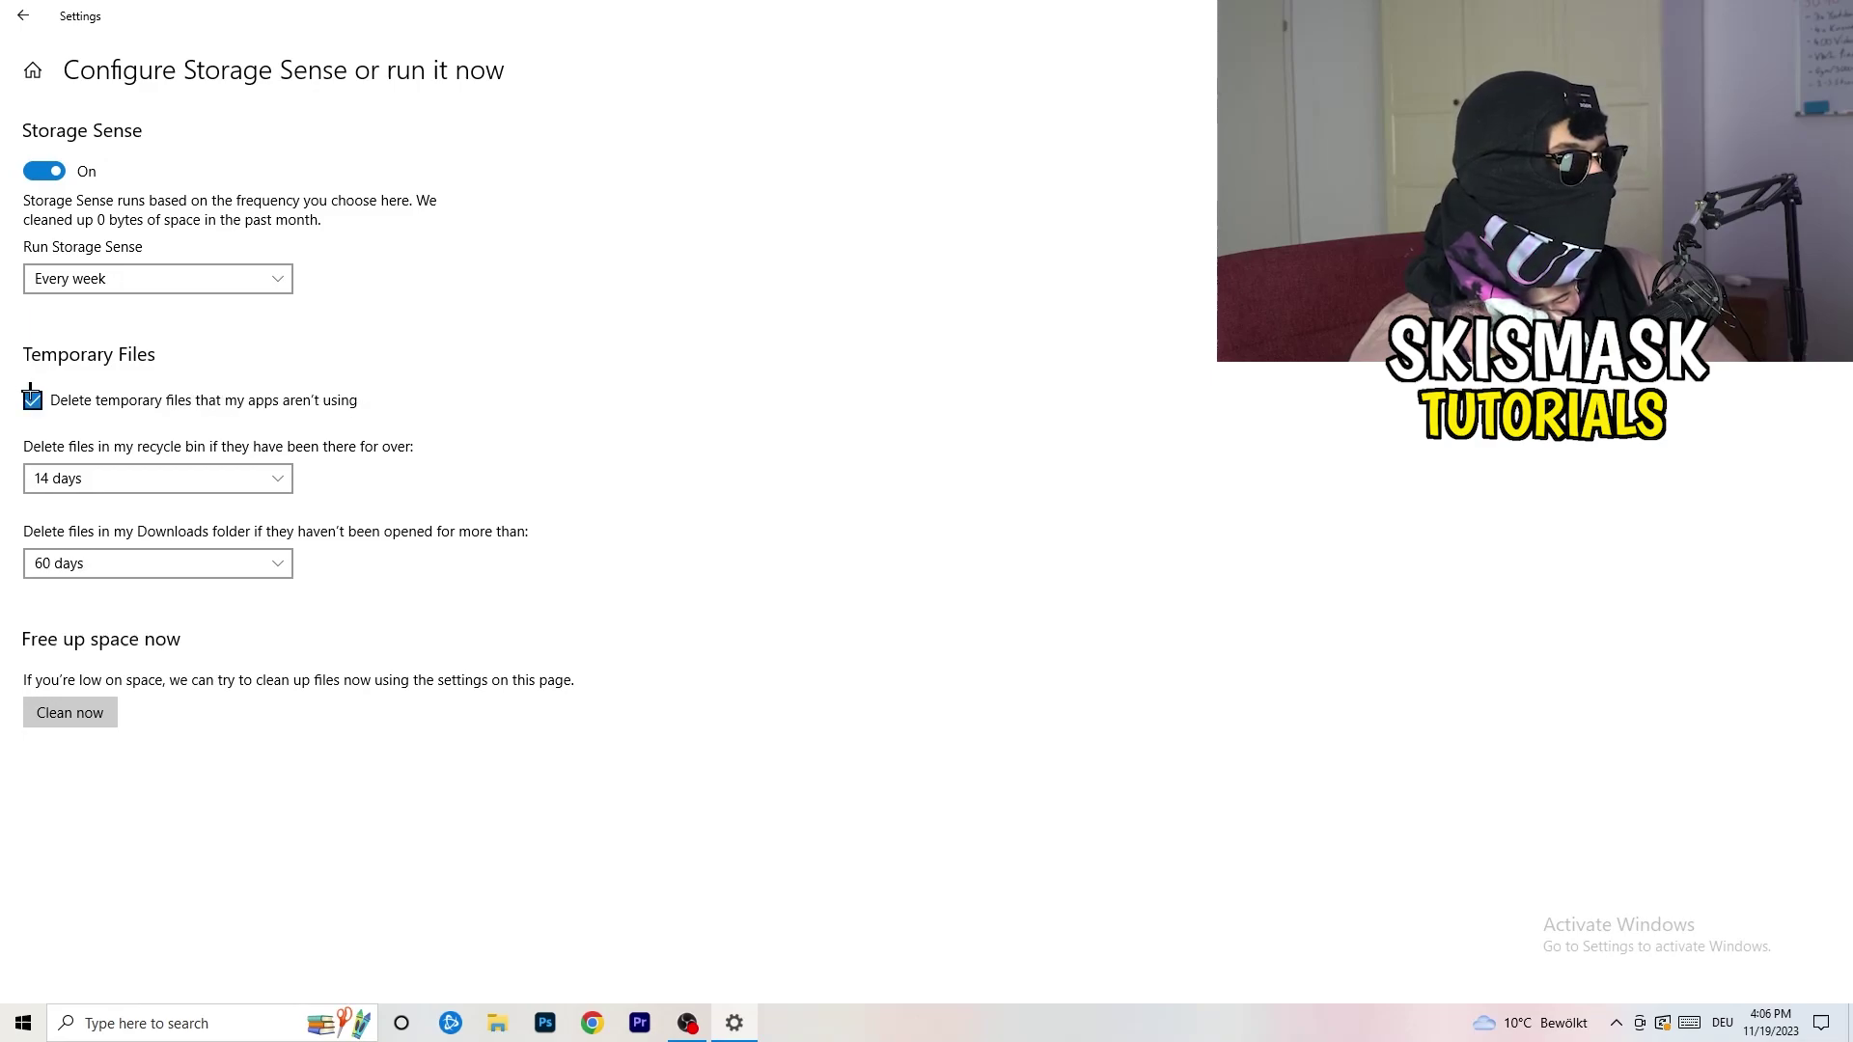
Keep recycle bin cleanup at 14 days and Downloads at 60 days, then return to Settings home
left_click(141, 480)
left_click(637, 381)
left_click(280, 478)
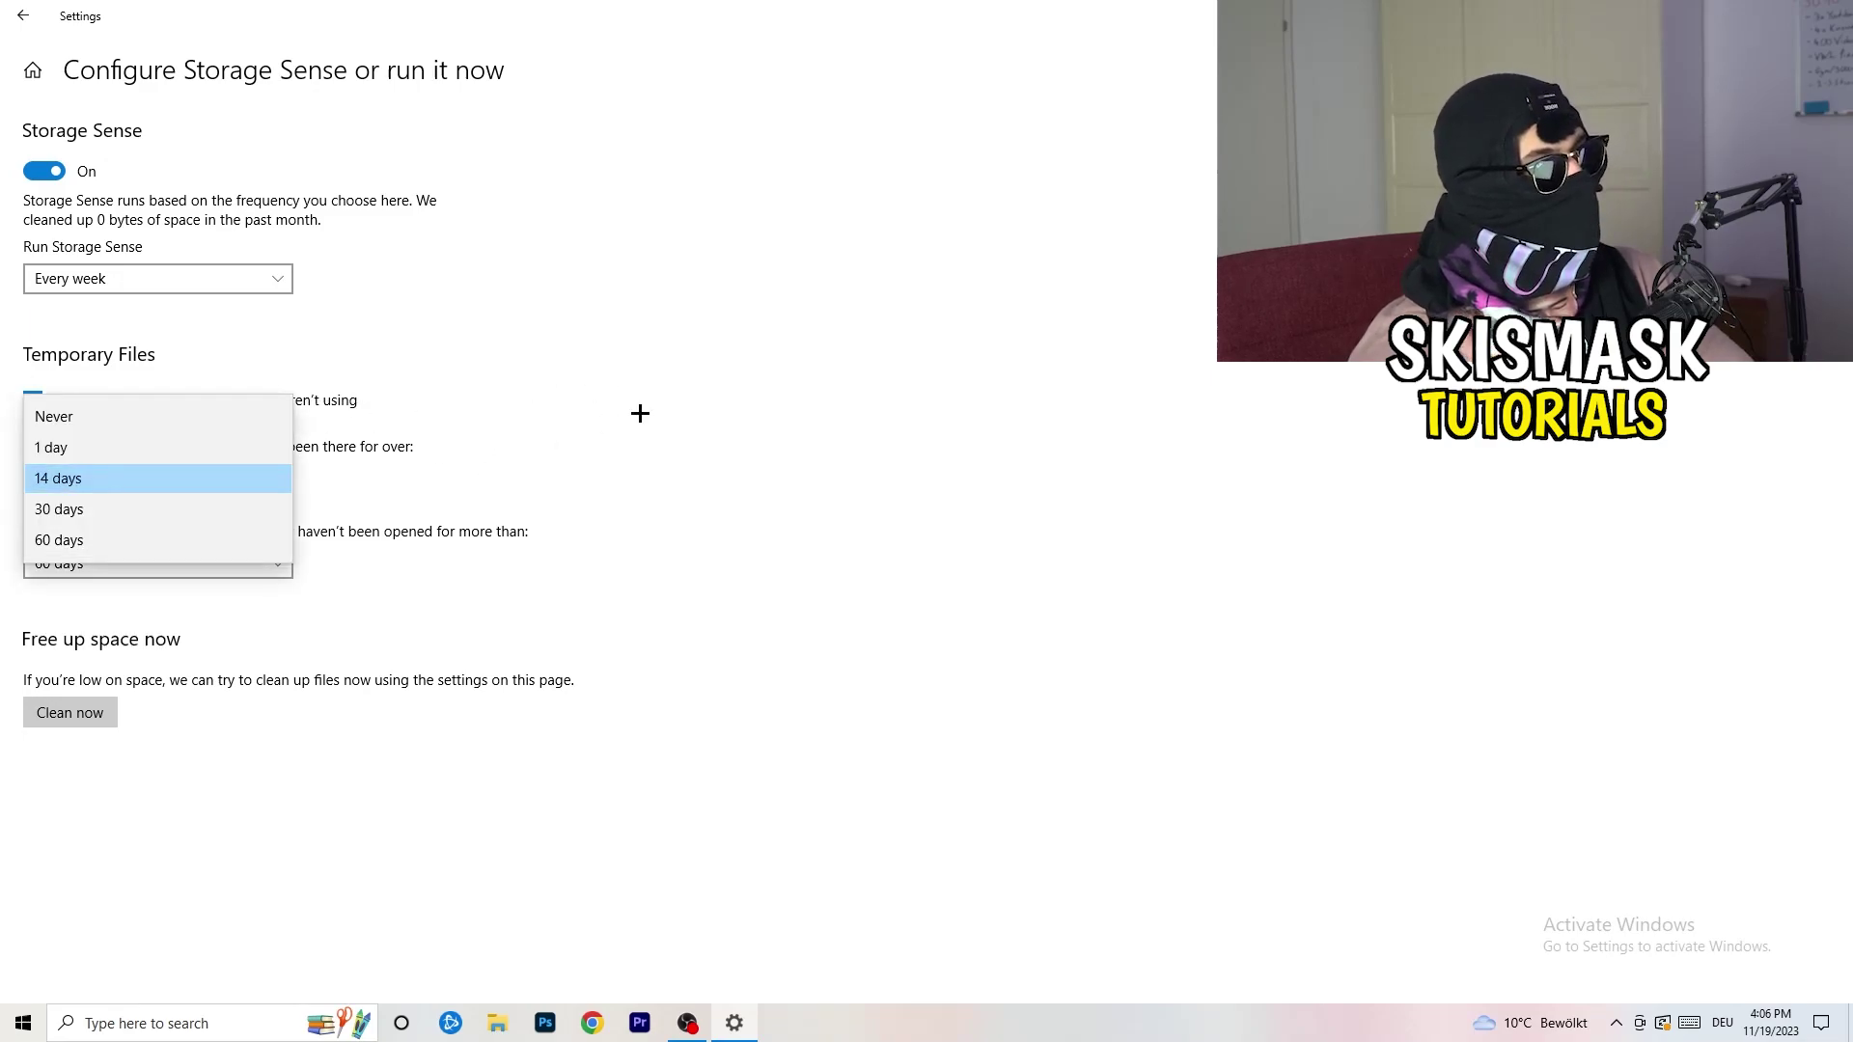
left_click(641, 412)
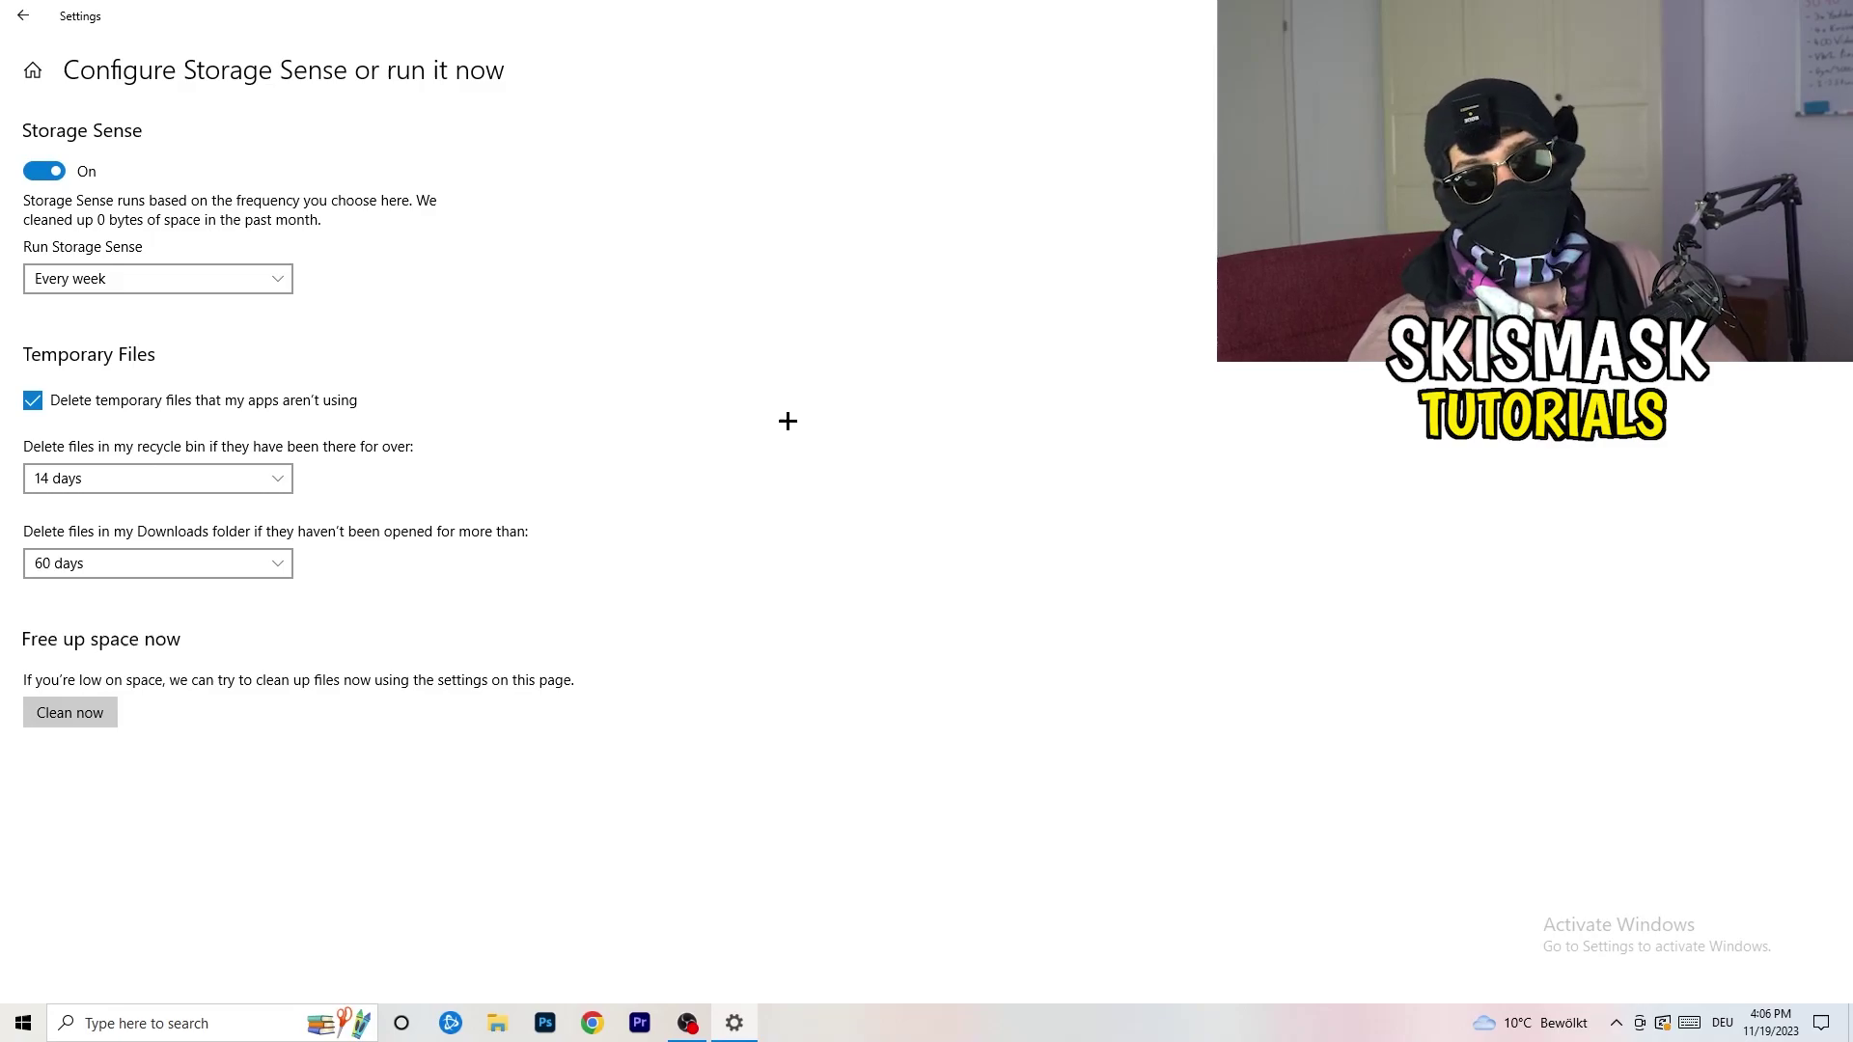
left_click(170, 564)
left_click(728, 439)
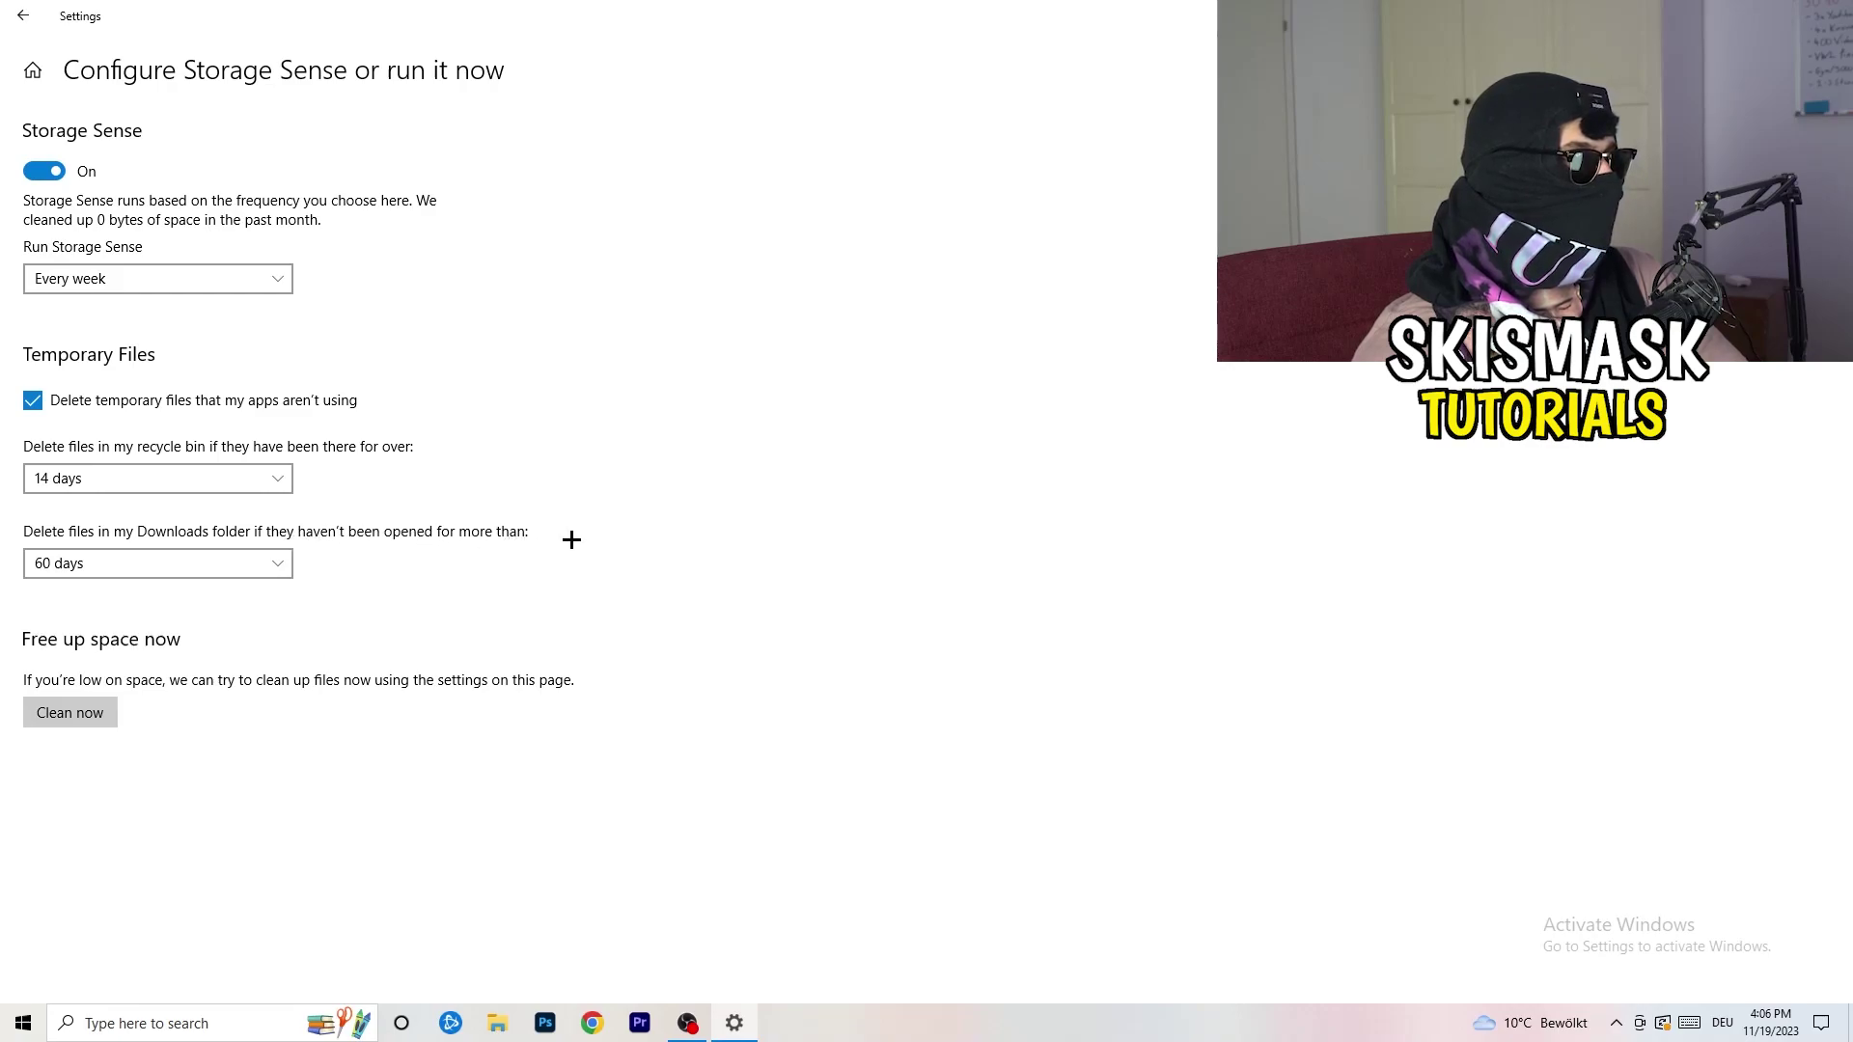
left_click(188, 580)
left_click(907, 469)
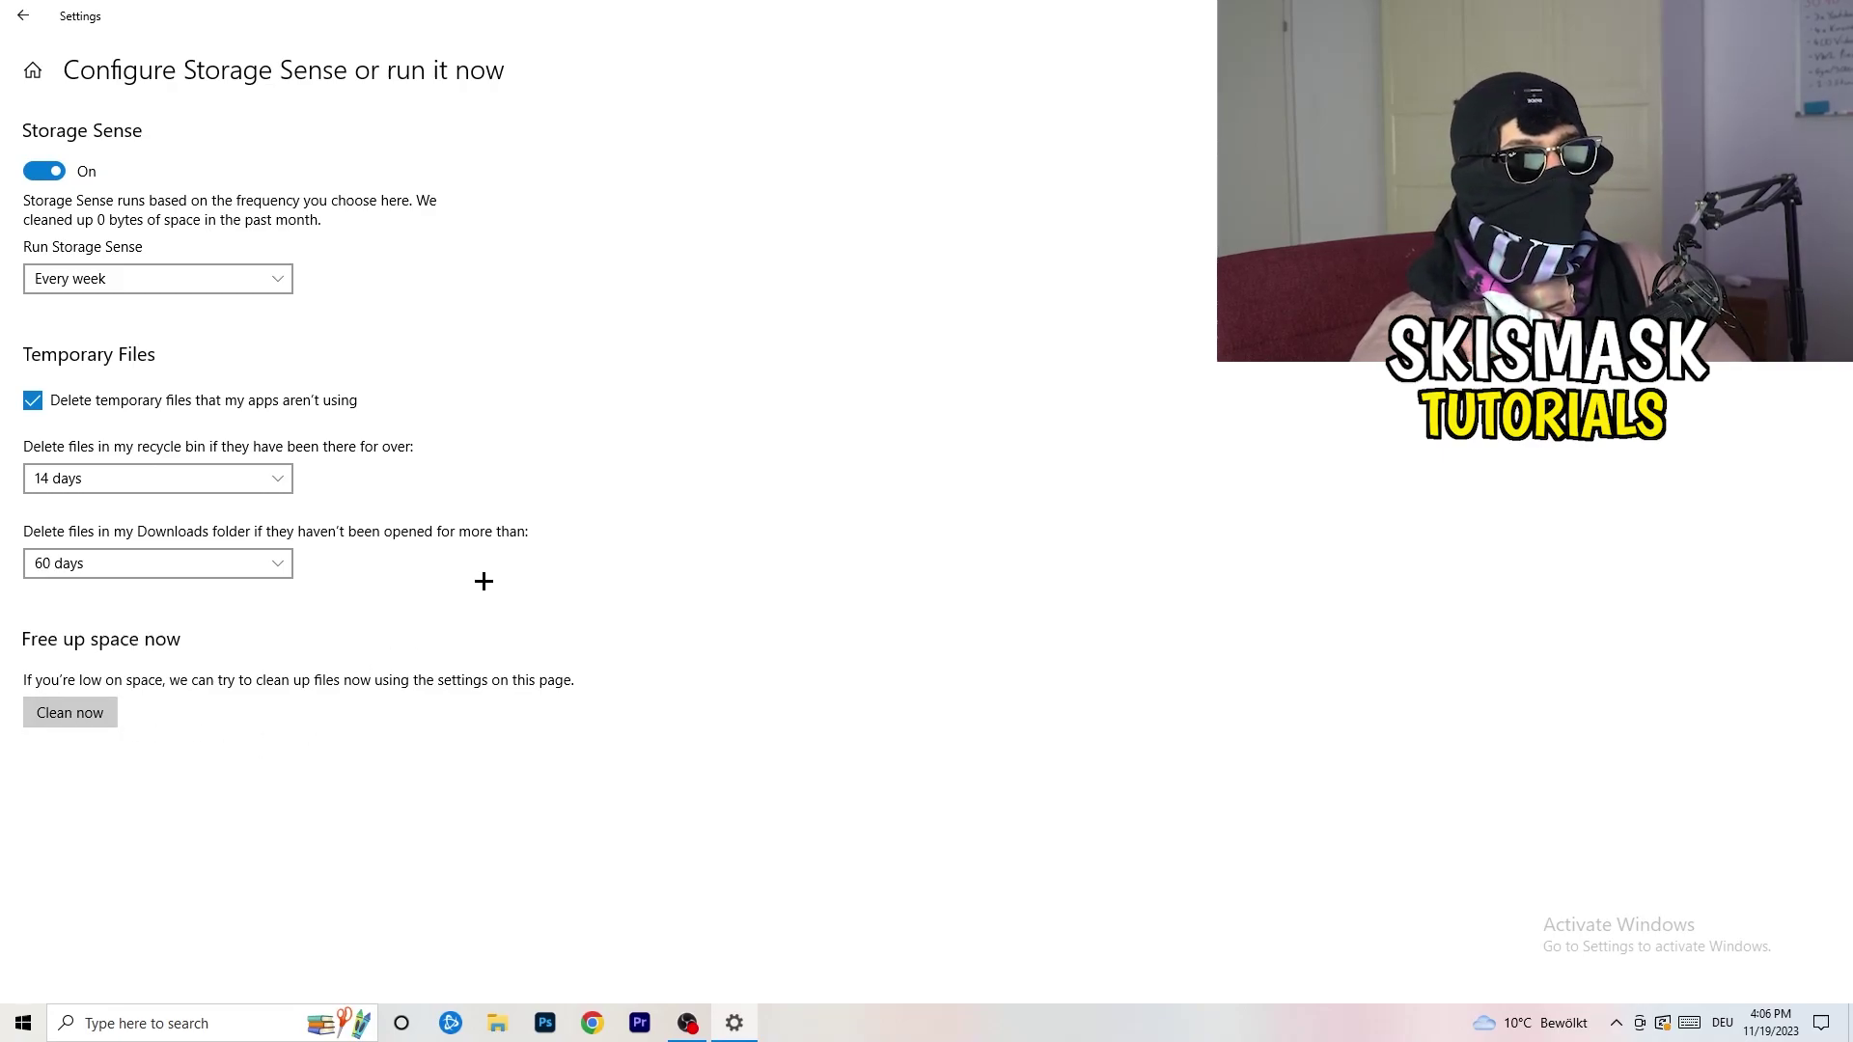
left_click(21, 15)
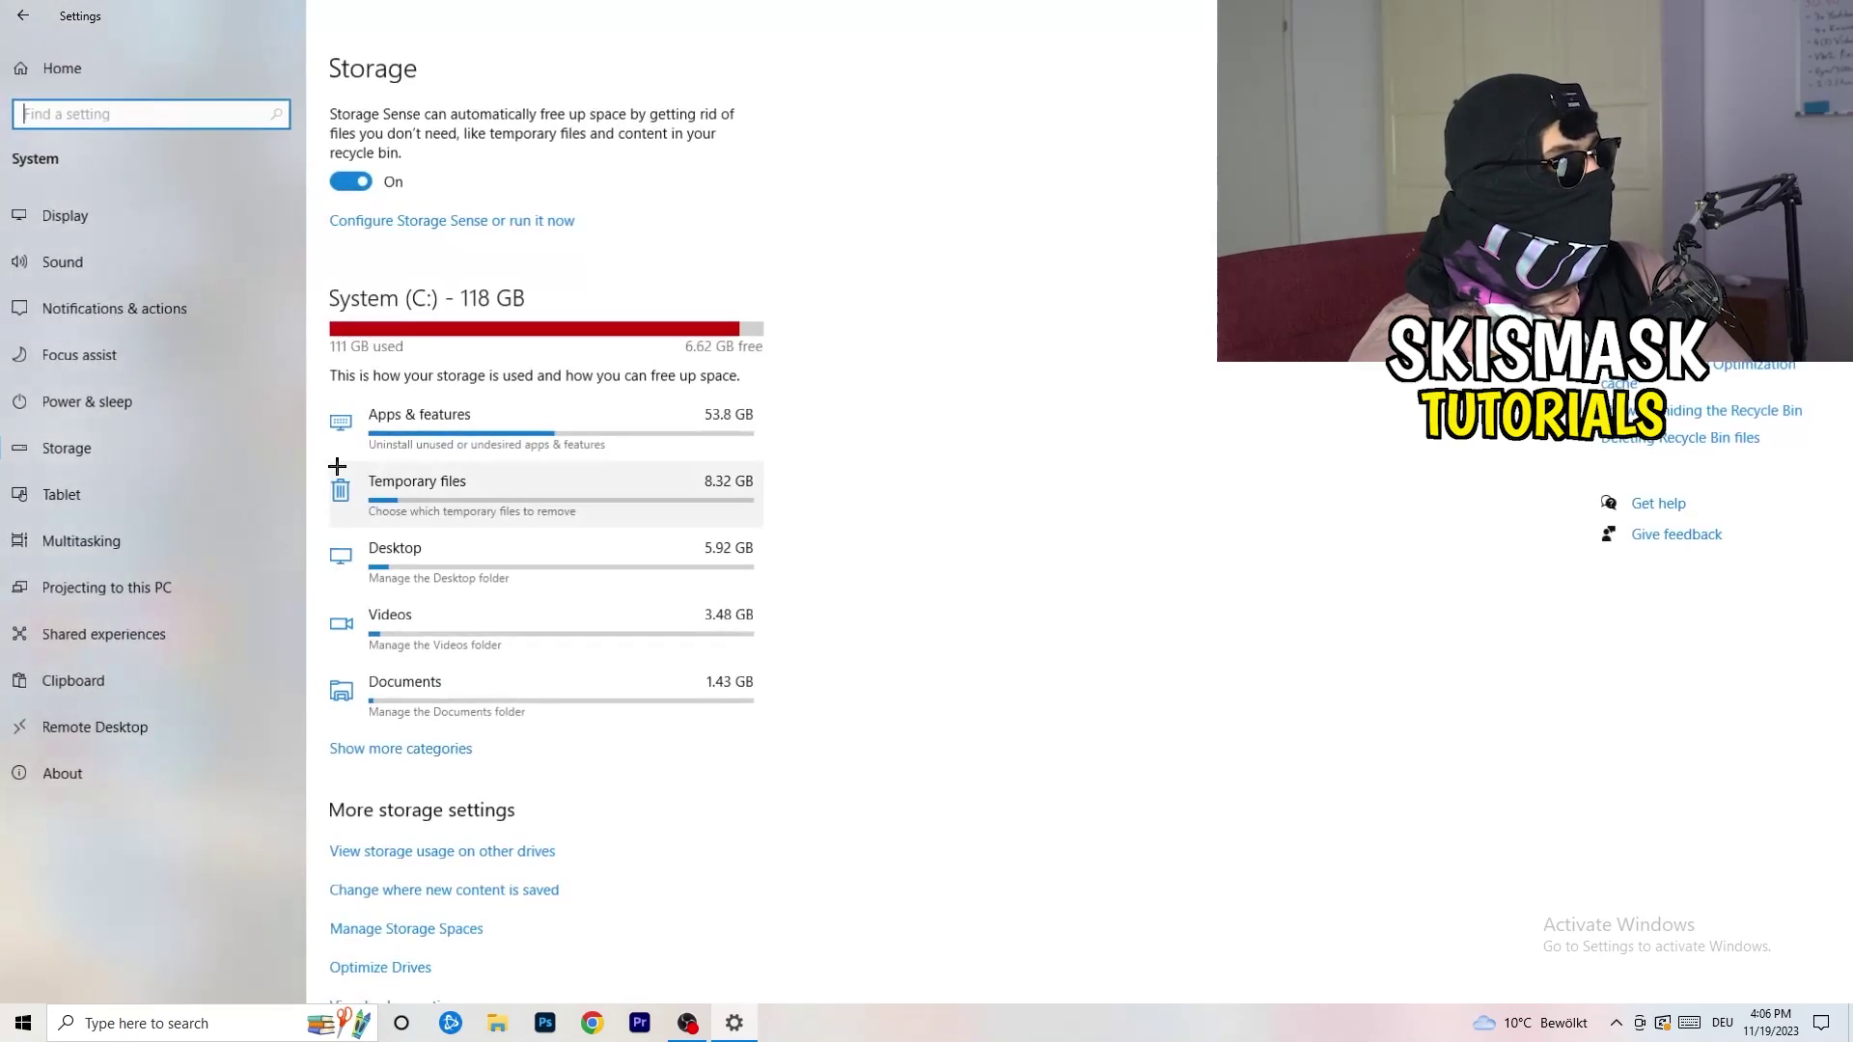
left_click(62, 67)
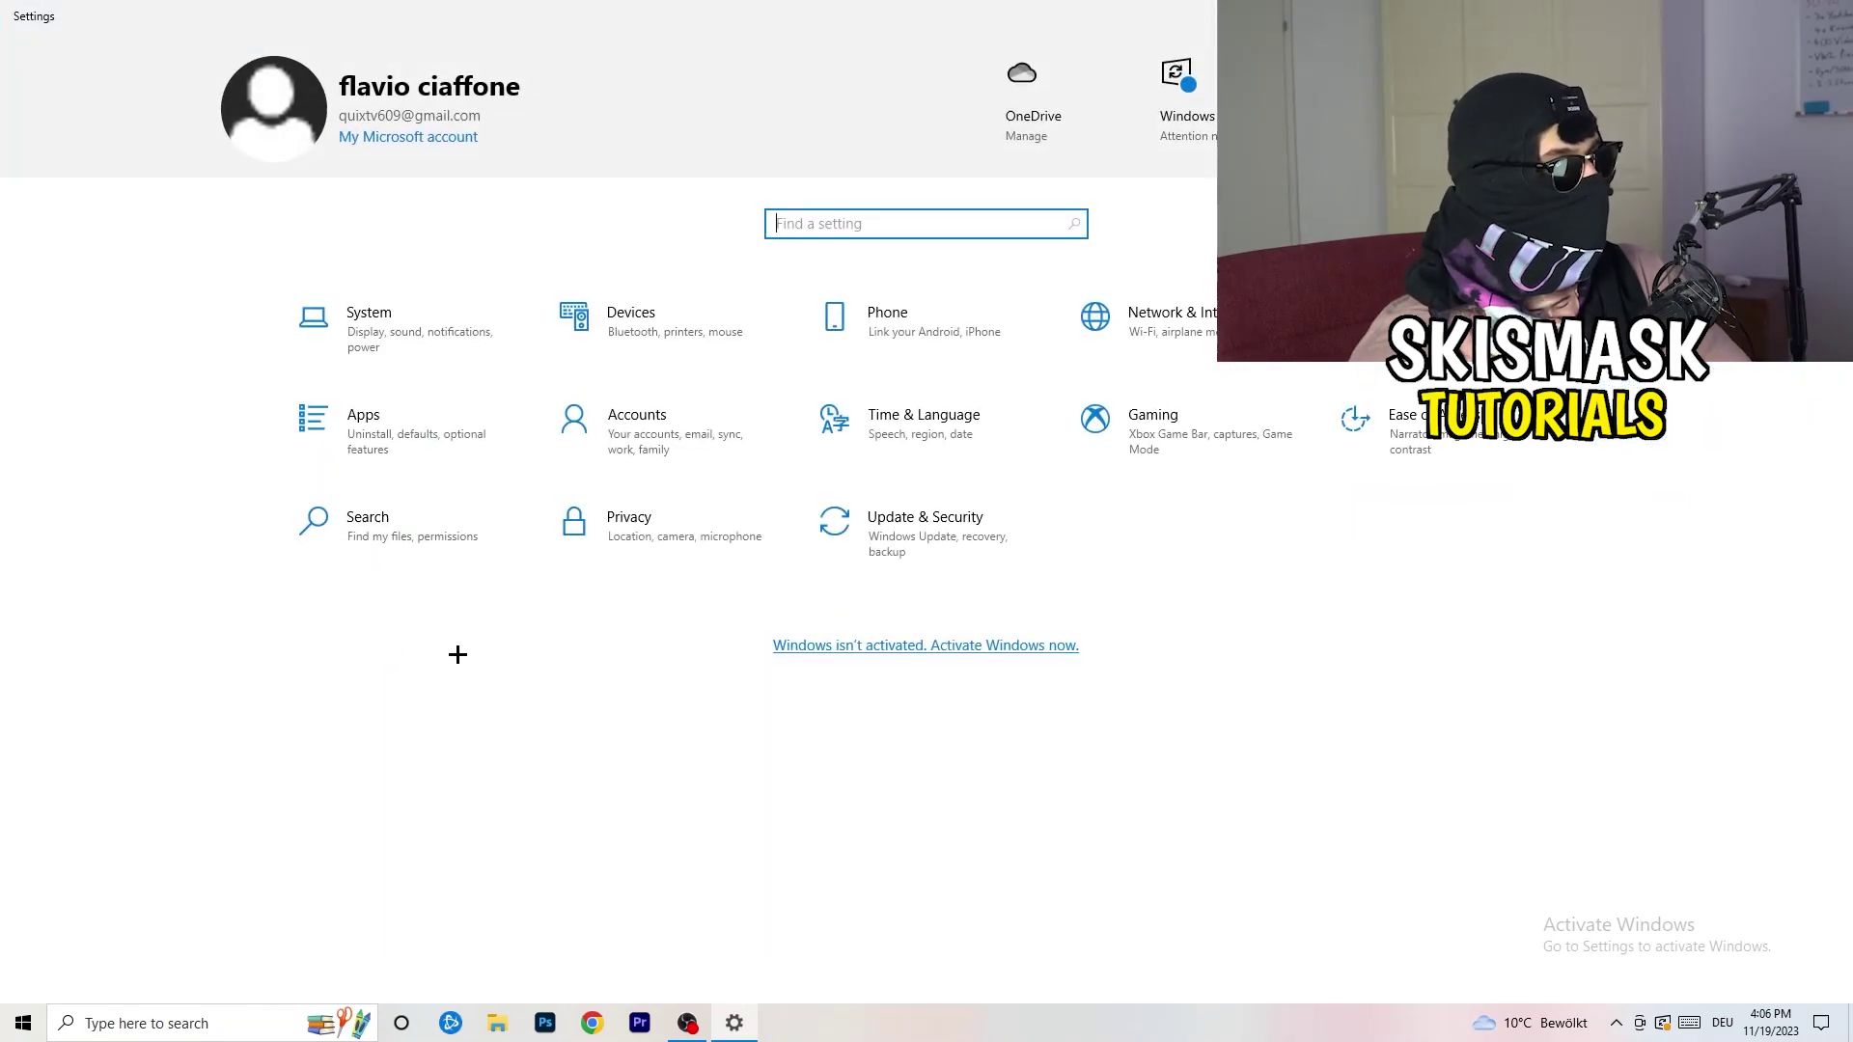
Open Update & Security to review Windows Update
left_click(912, 543)
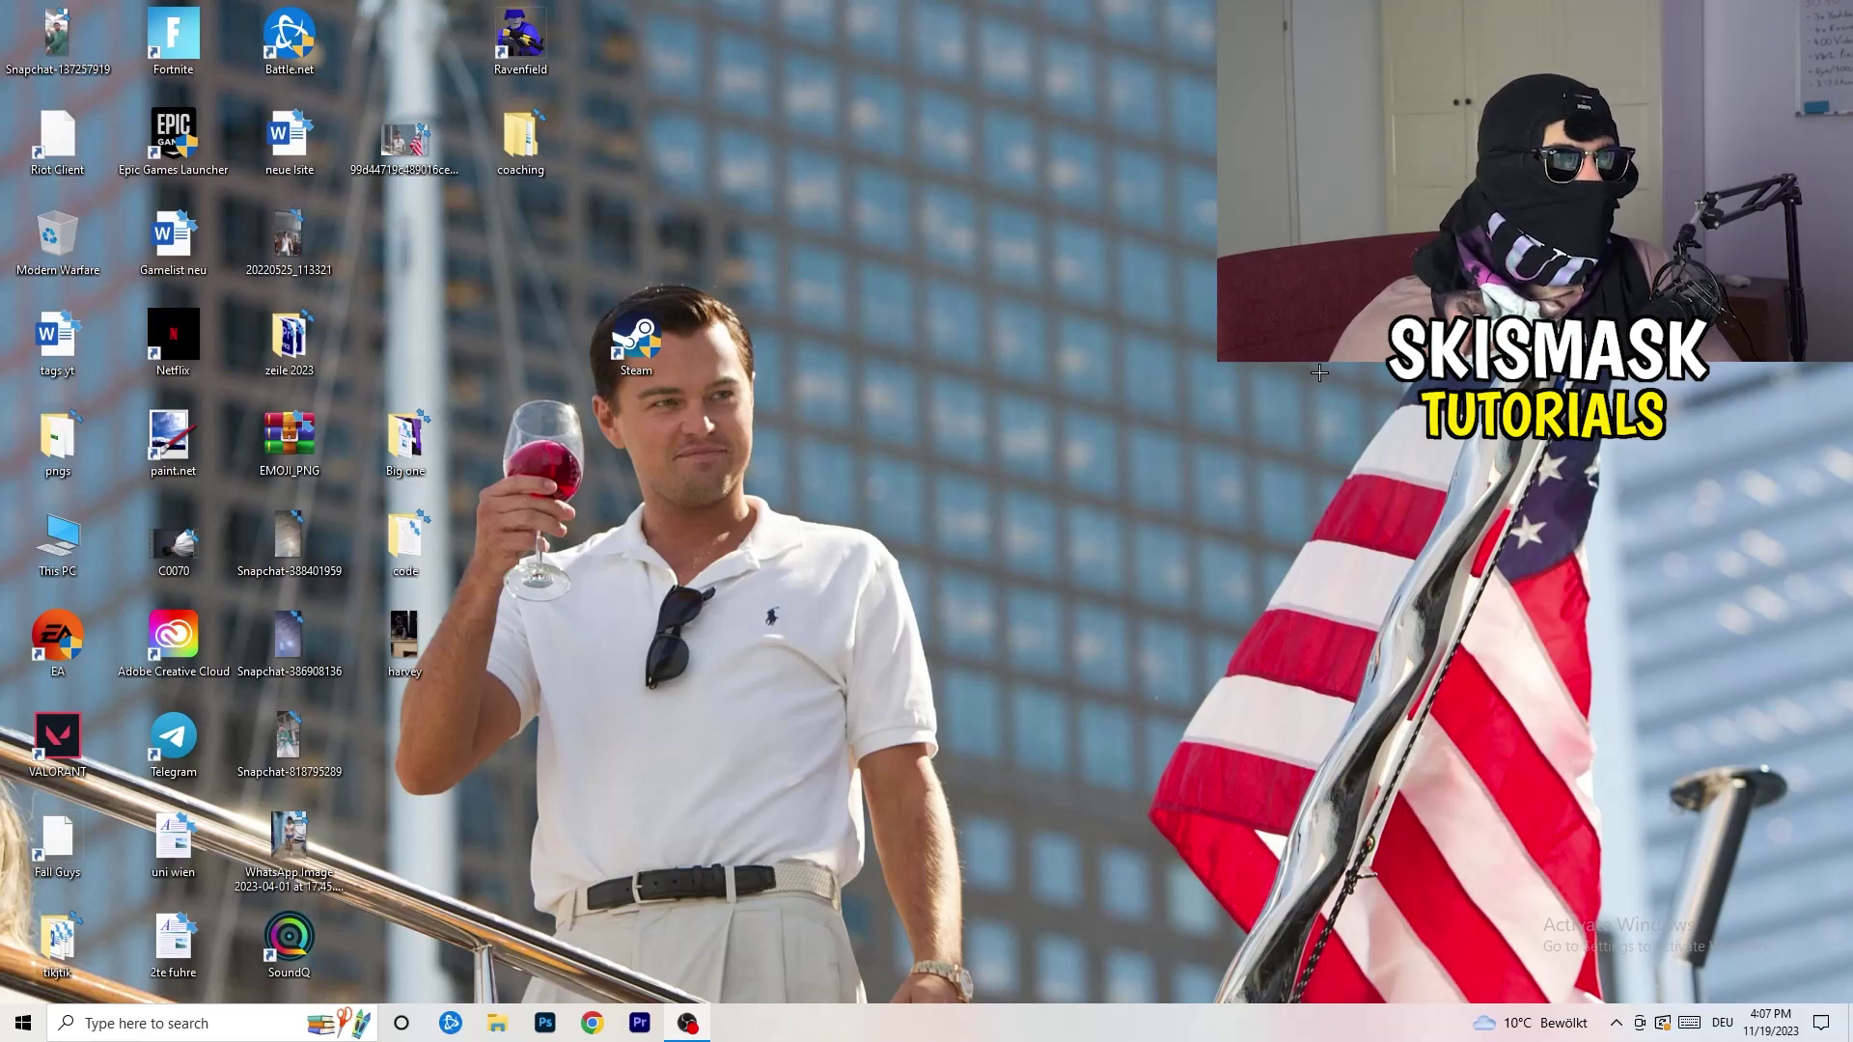
right_click(1122, 409)
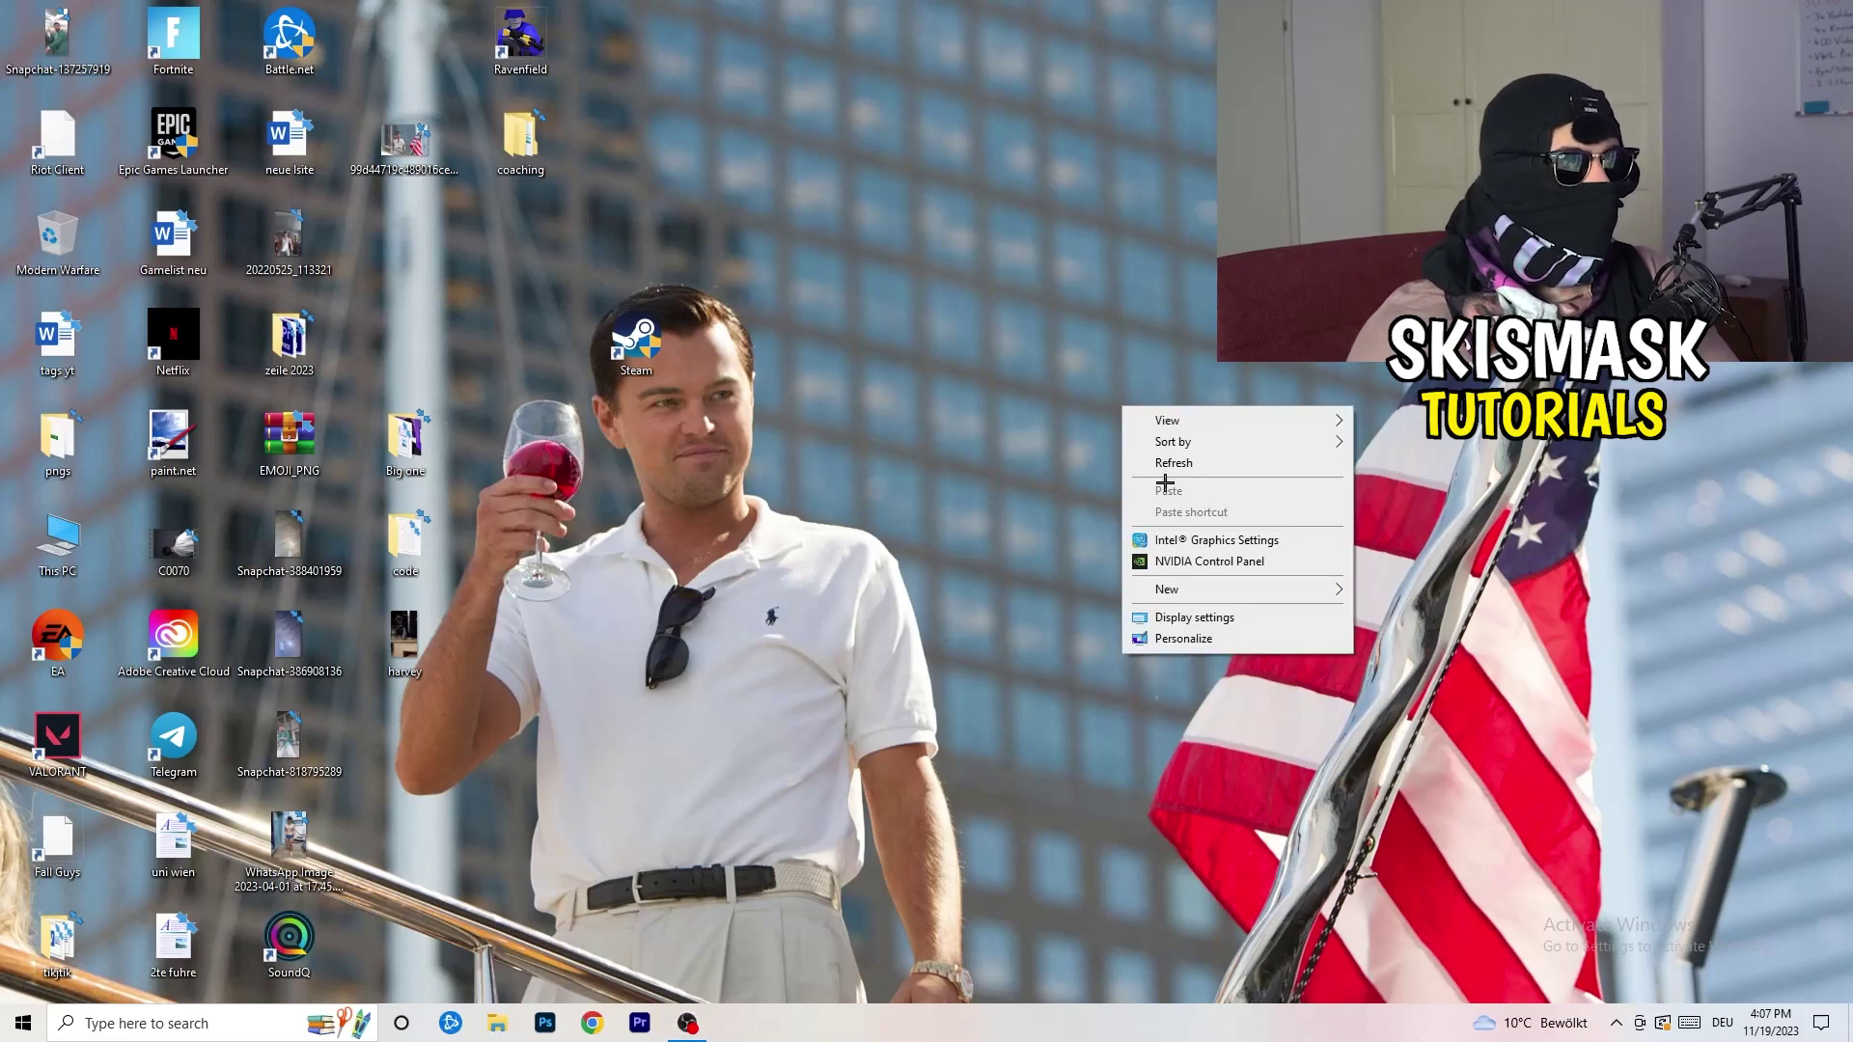
left_click(1235, 562)
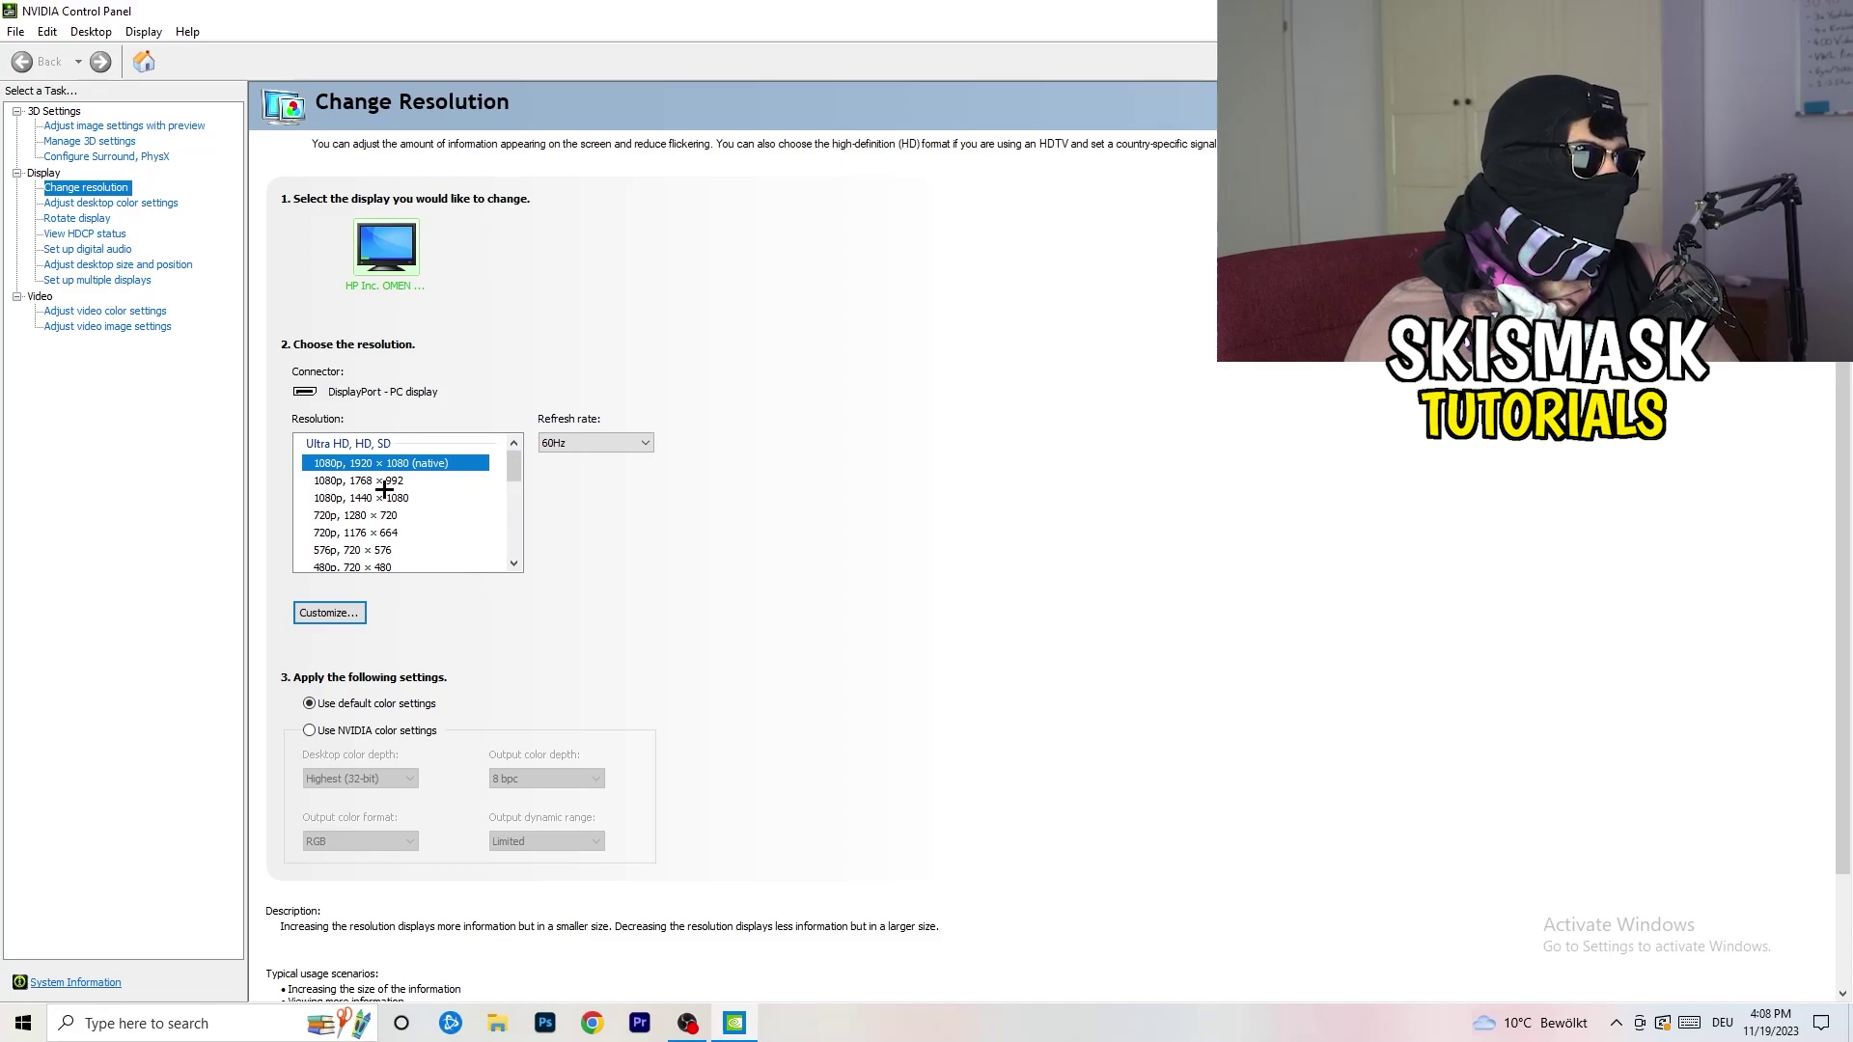
left_click(100, 128)
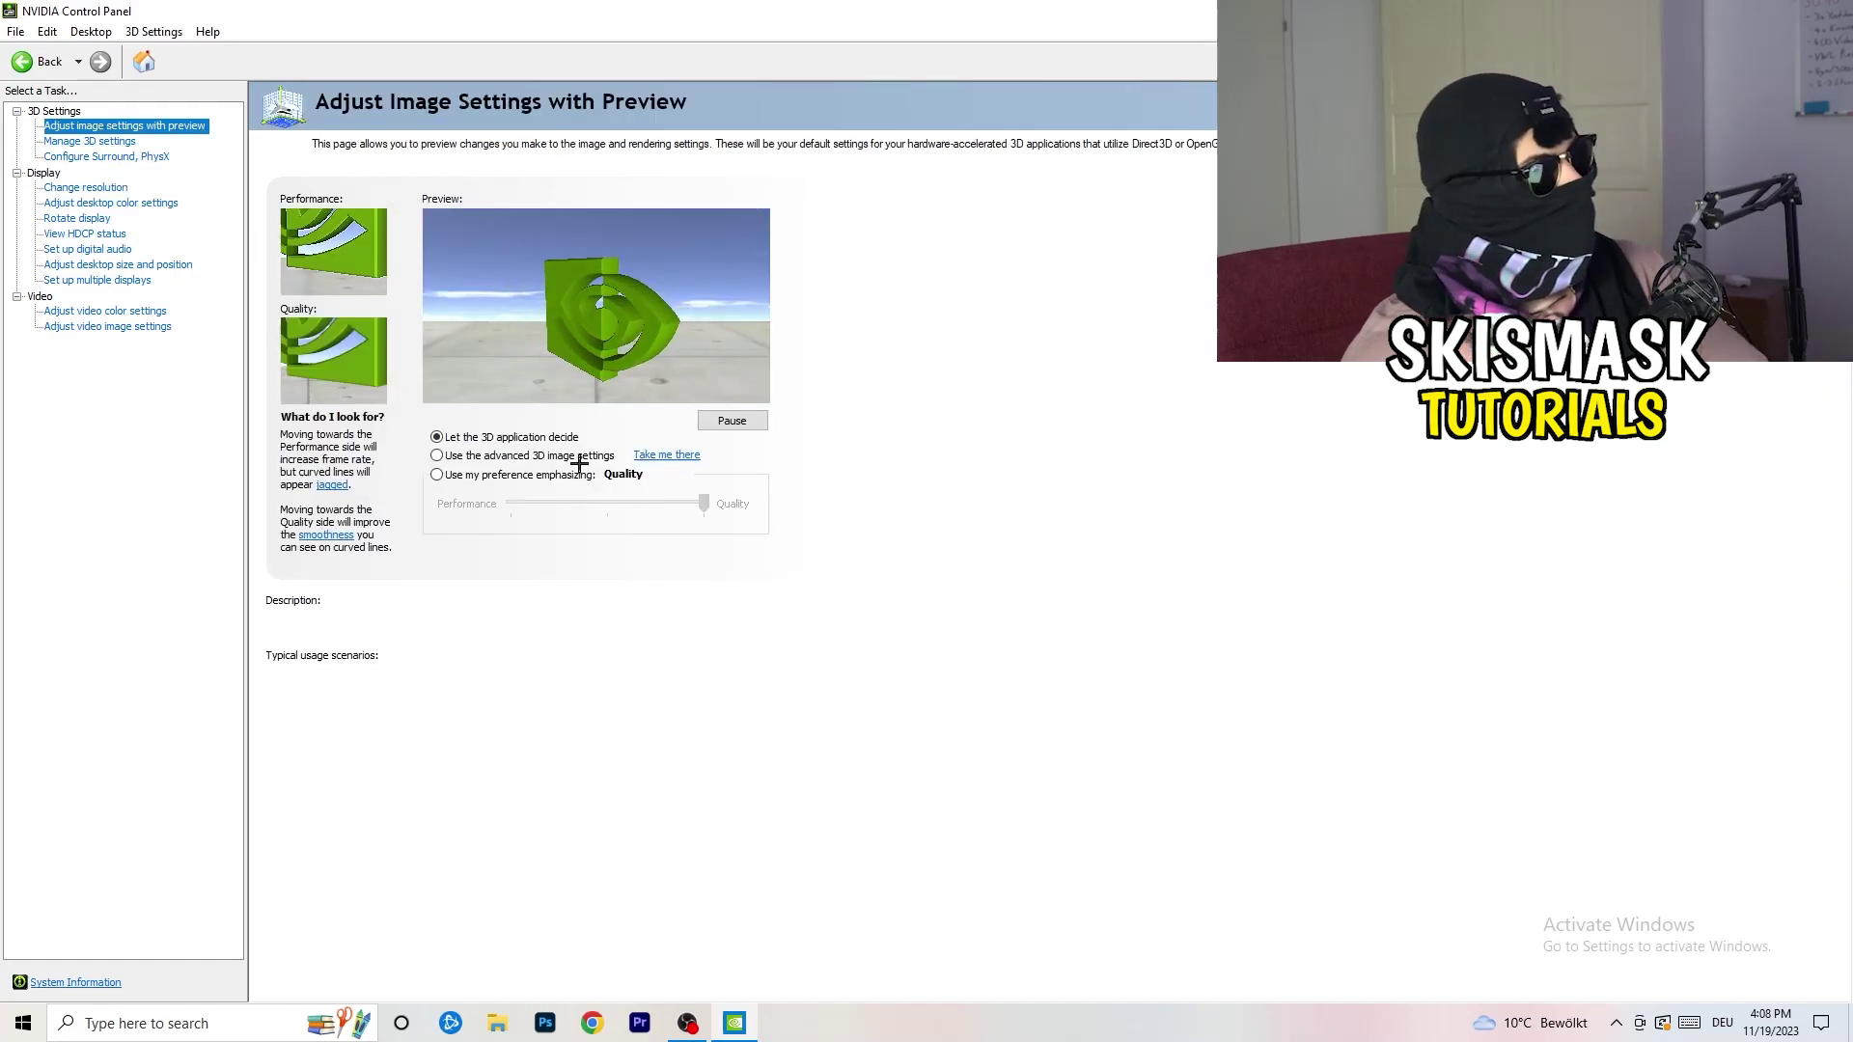
mouse_move(579, 464)
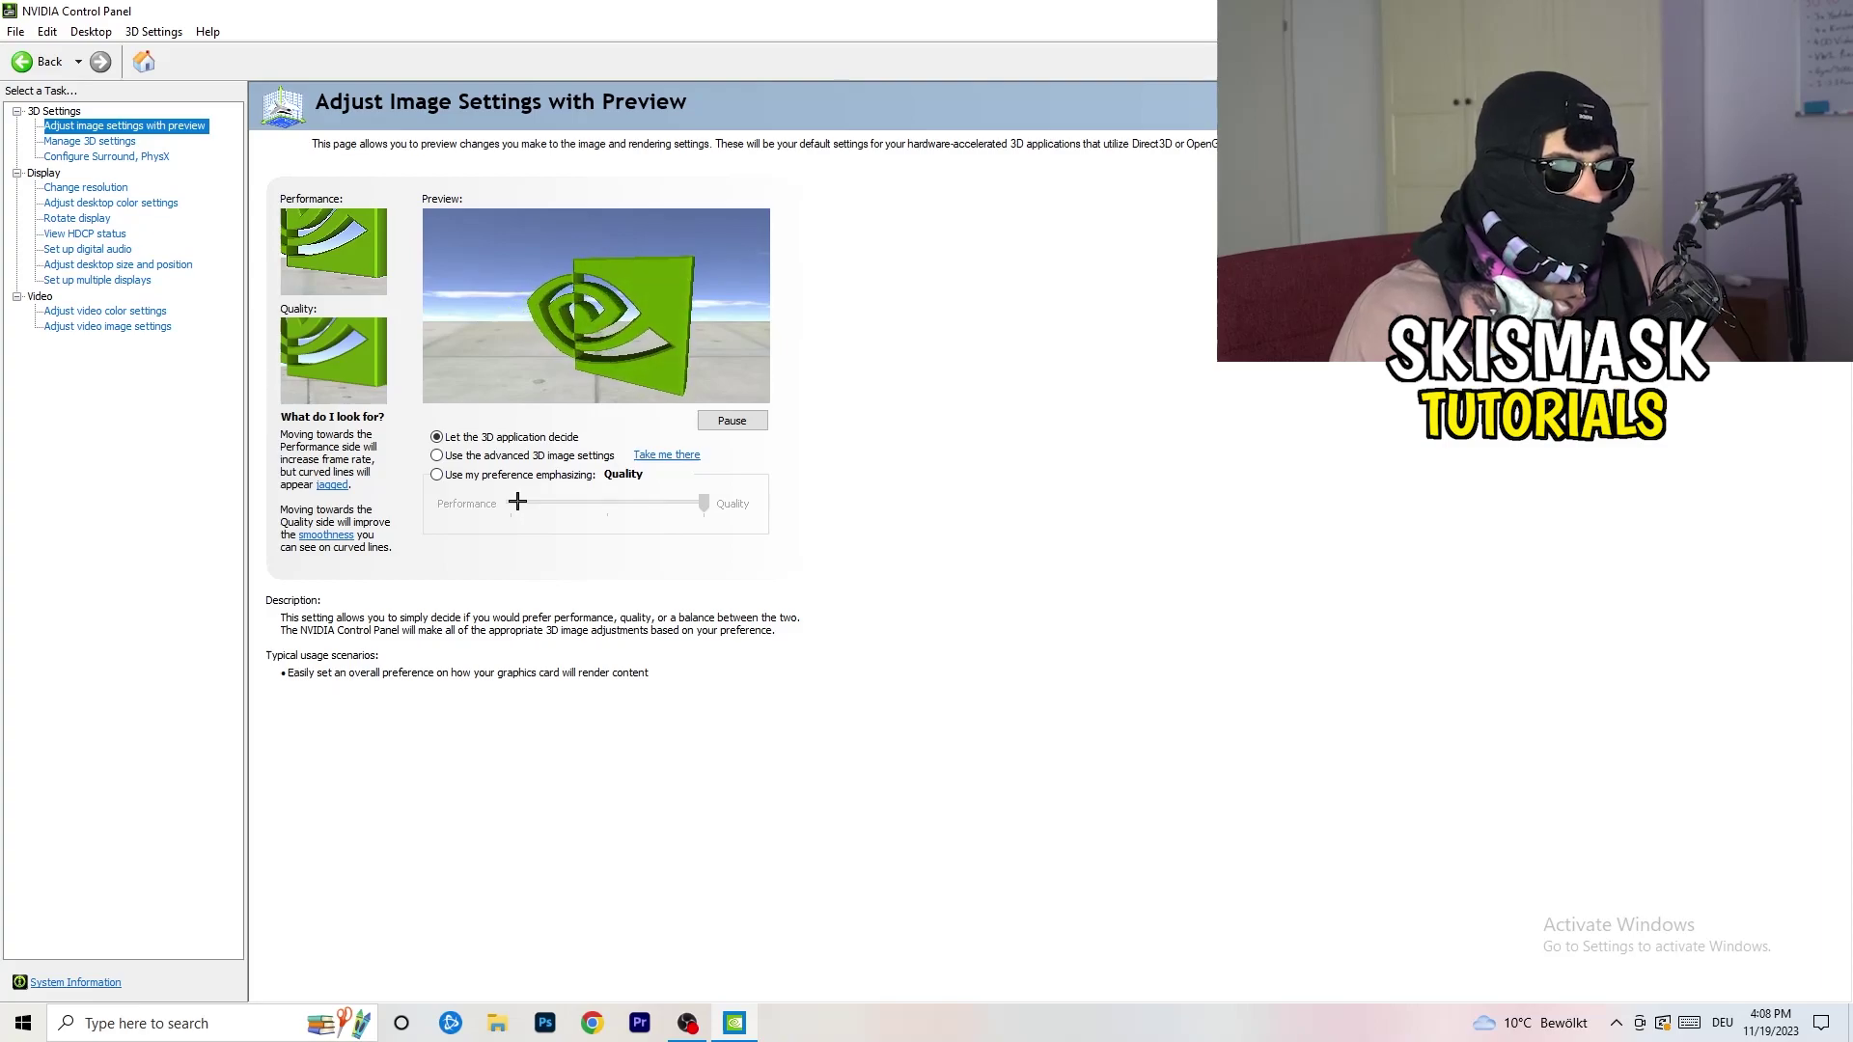
key("alt+F4")
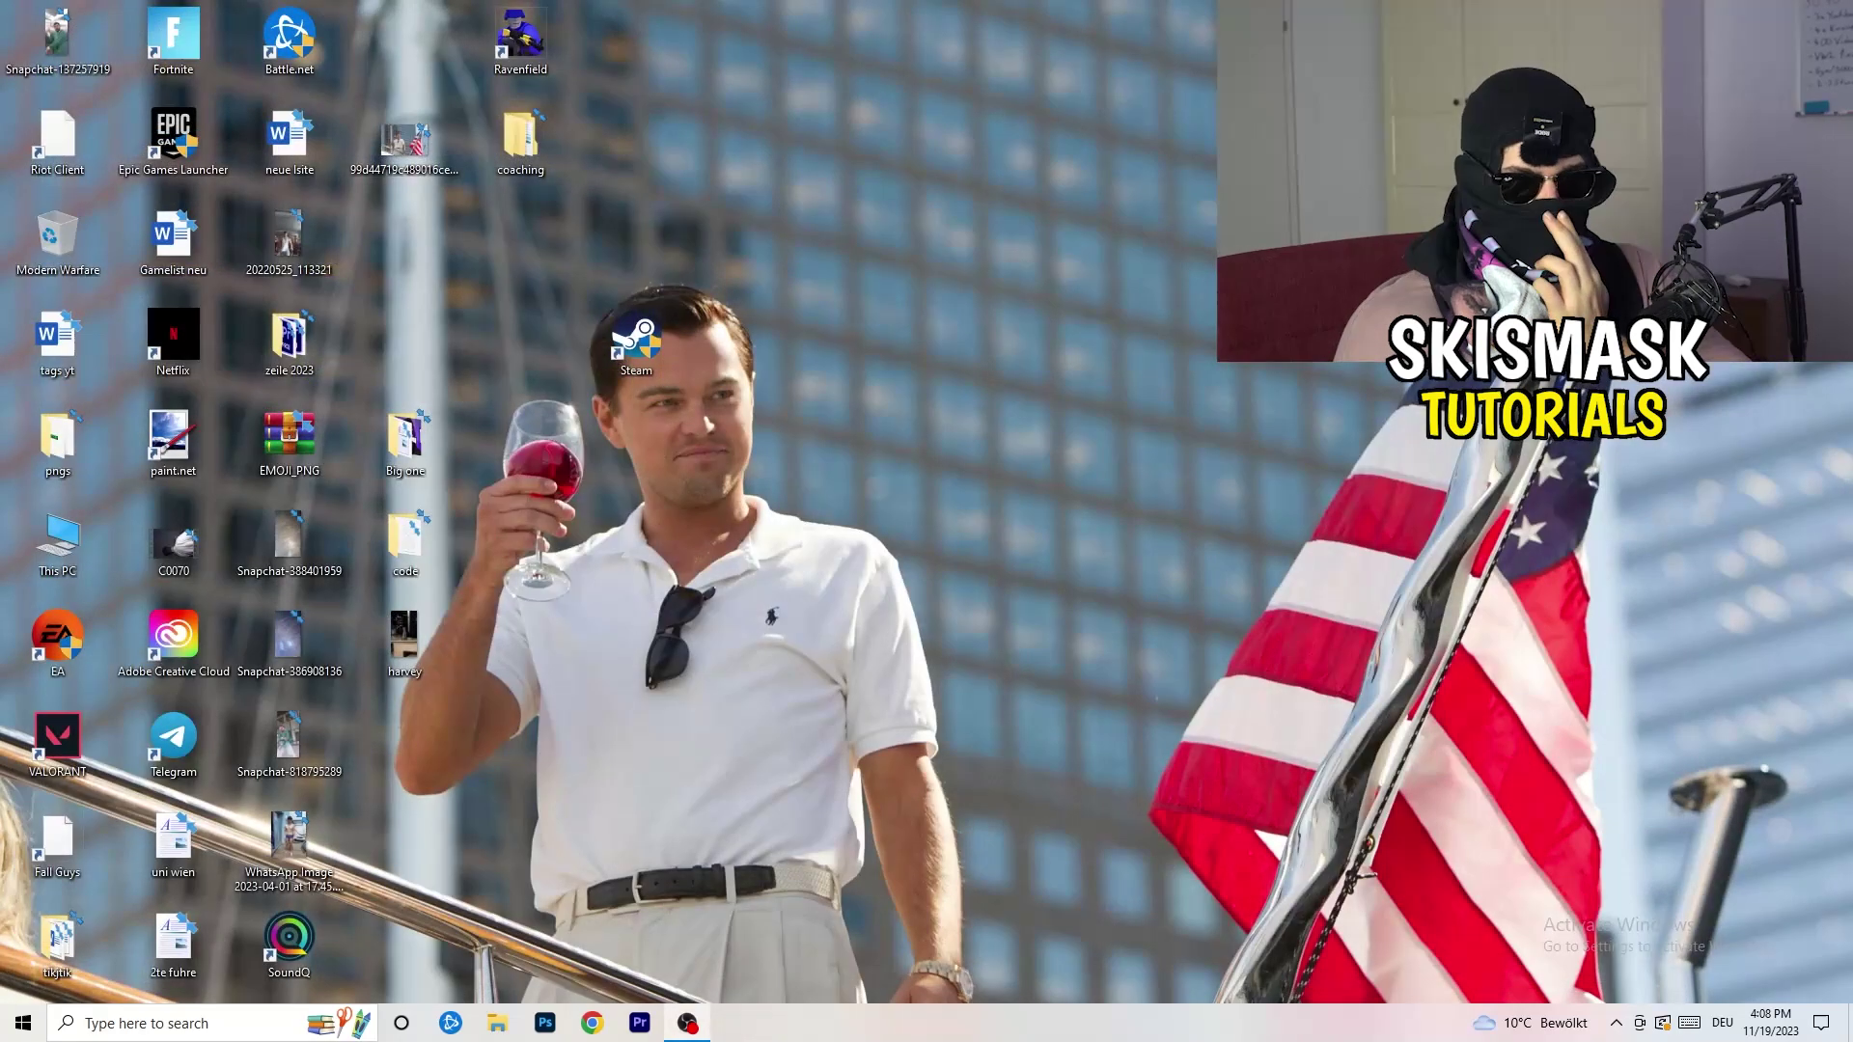